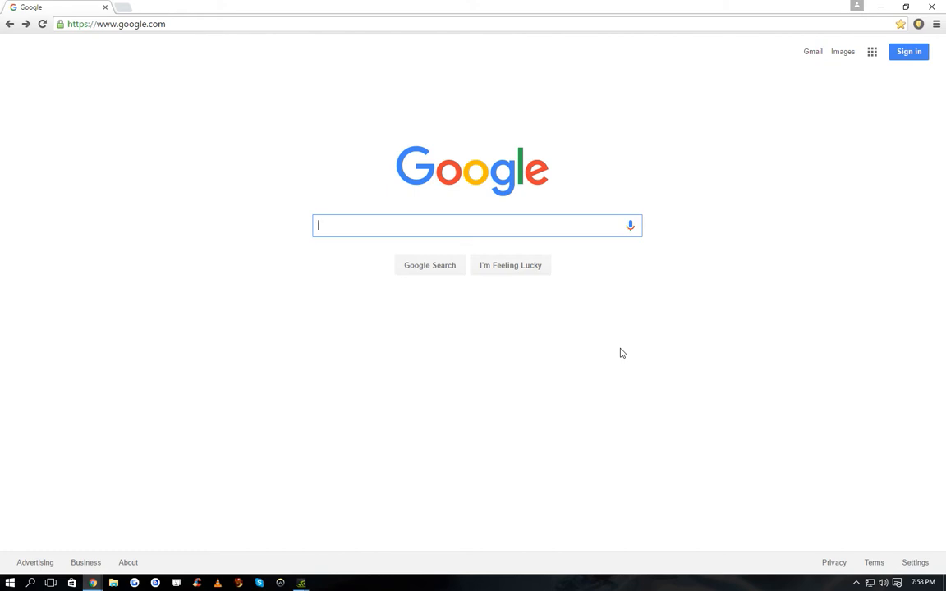
# Step: Search Google for "1280x720 background" and show the image results
pyautogui.write('127')
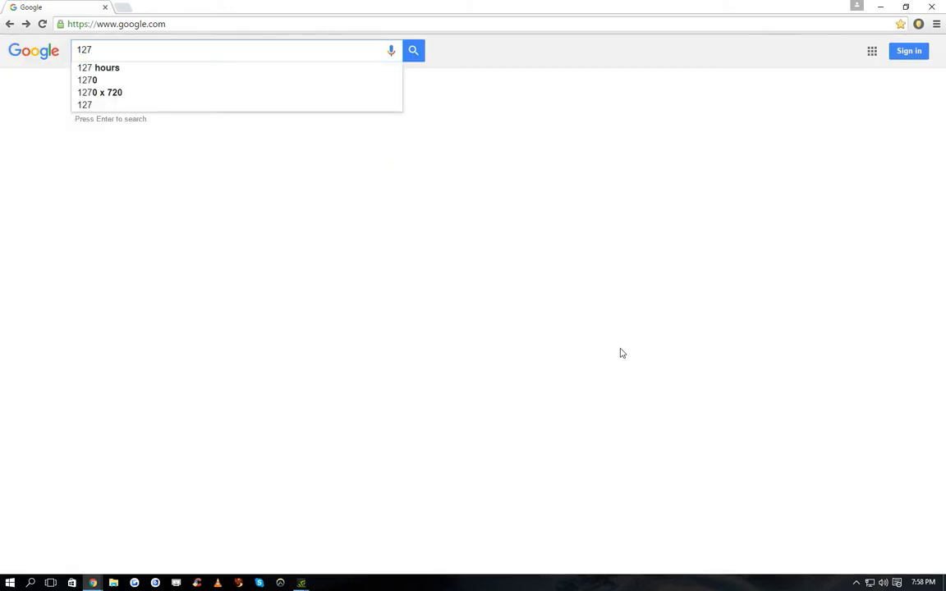
pyautogui.press('BackSpace')
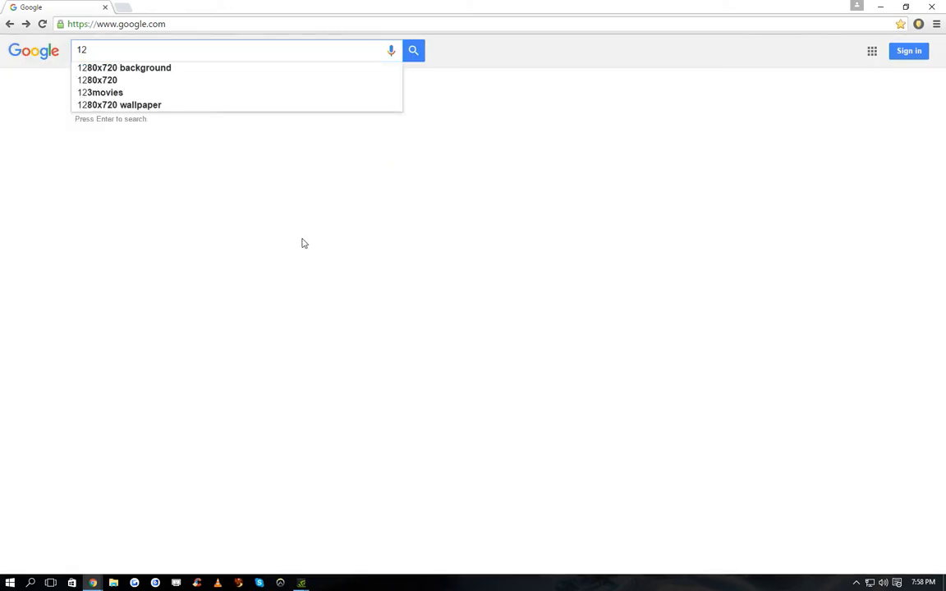
pyautogui.click(169, 69)
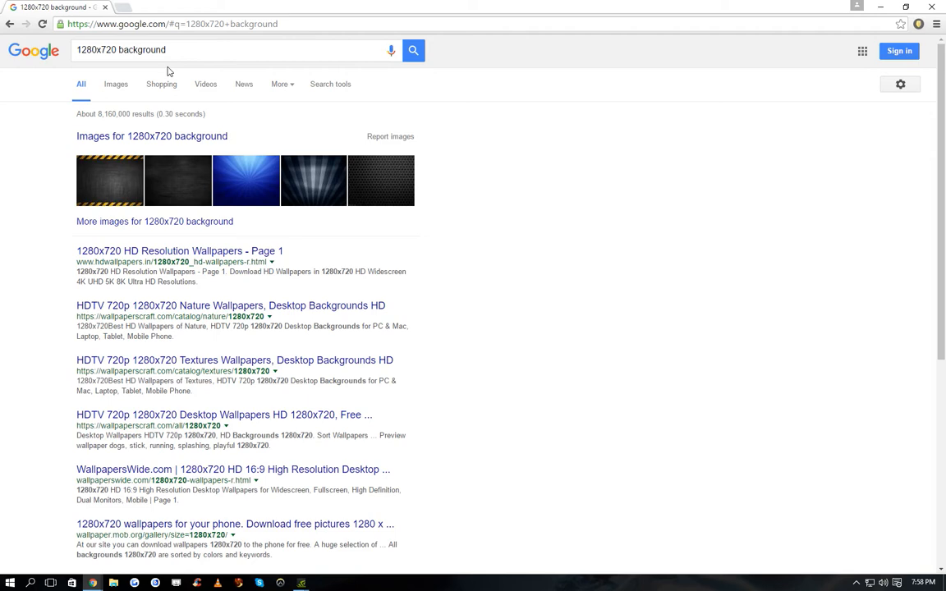
pyautogui.click(115, 86)
# Step: Look through the image results for a suitable 1280x720 background
pyautogui.scroll(-9, 488, 280)
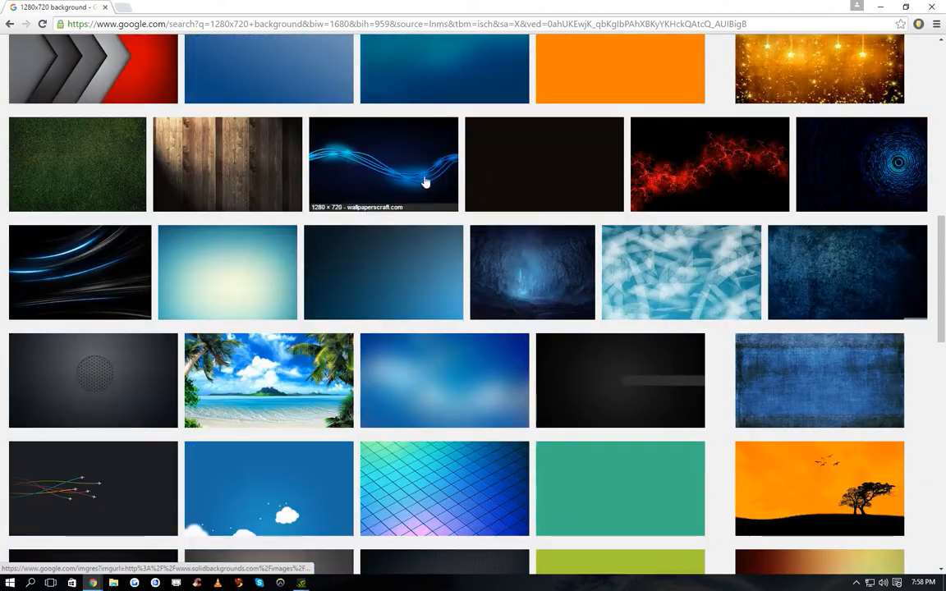
pyautogui.scroll(-3, 308, 358)
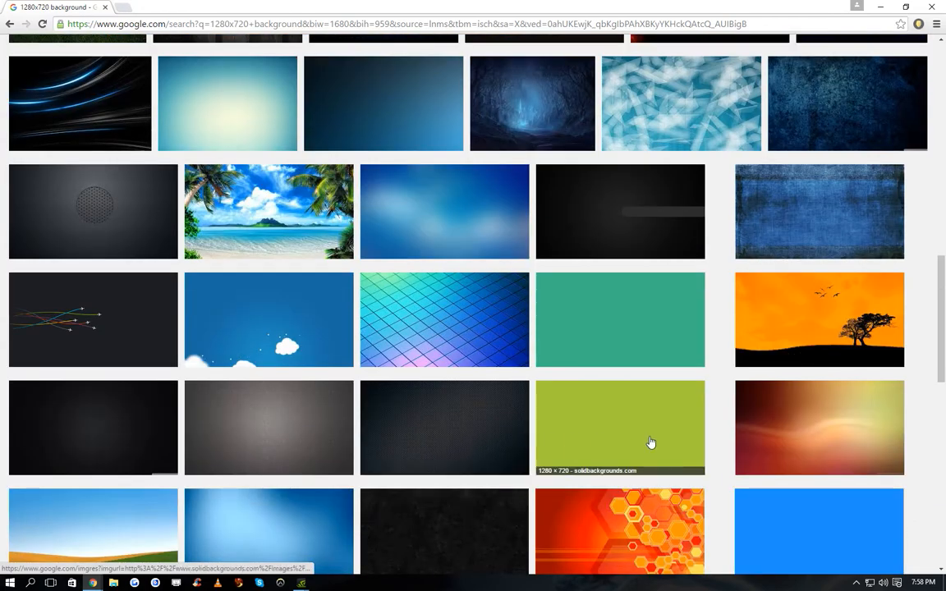
pyautogui.scroll(-9, 649, 444)
pyautogui.scroll(-1, 651, 443)
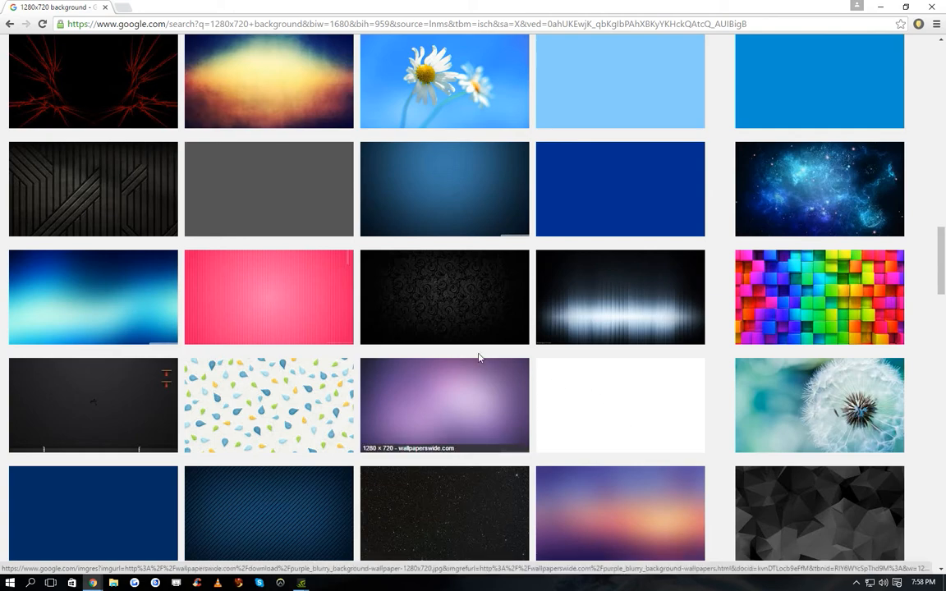
pyautogui.scroll(2, 428, 309)
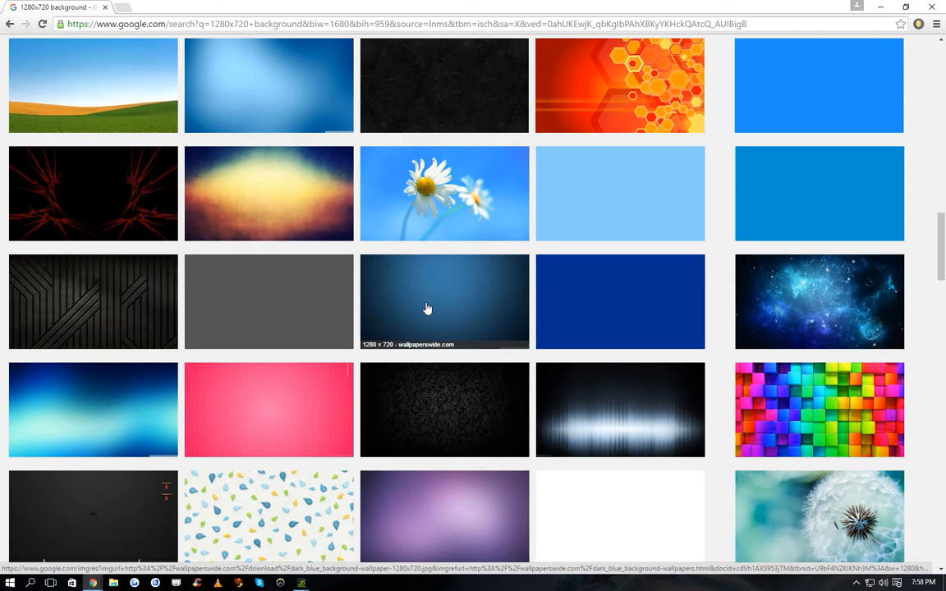
pyautogui.scroll(4, 428, 308)
pyautogui.scroll(5, 329, 191)
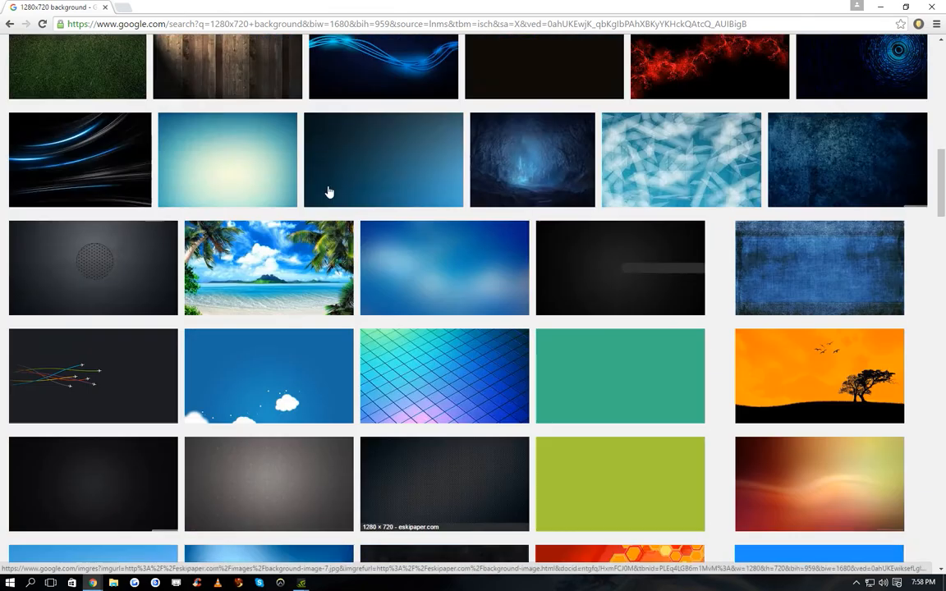
pyautogui.scroll(15, 328, 191)
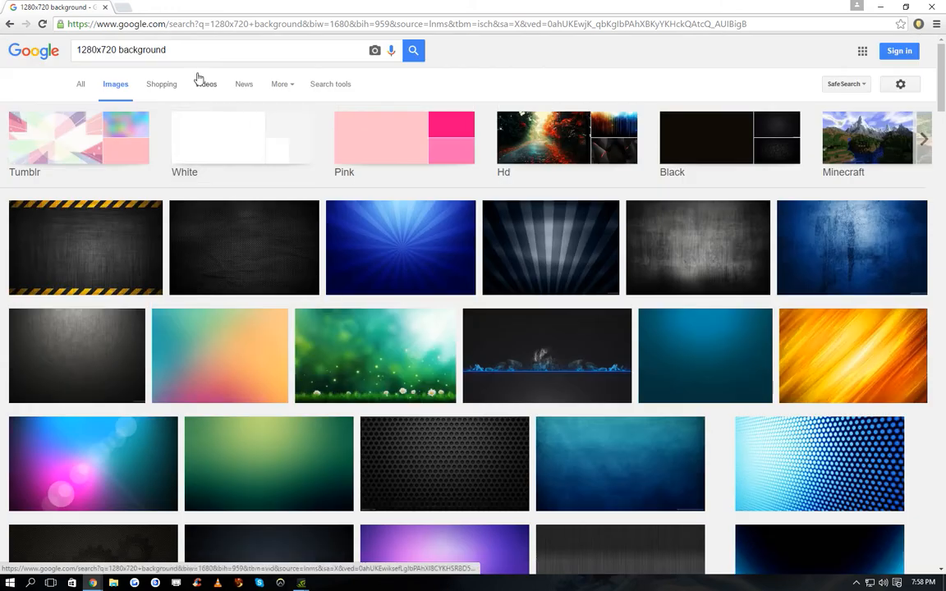
# Step: Try narrowing the image search to "1280x720 background overwatch" and return to the general background results
pyautogui.click(196, 51)
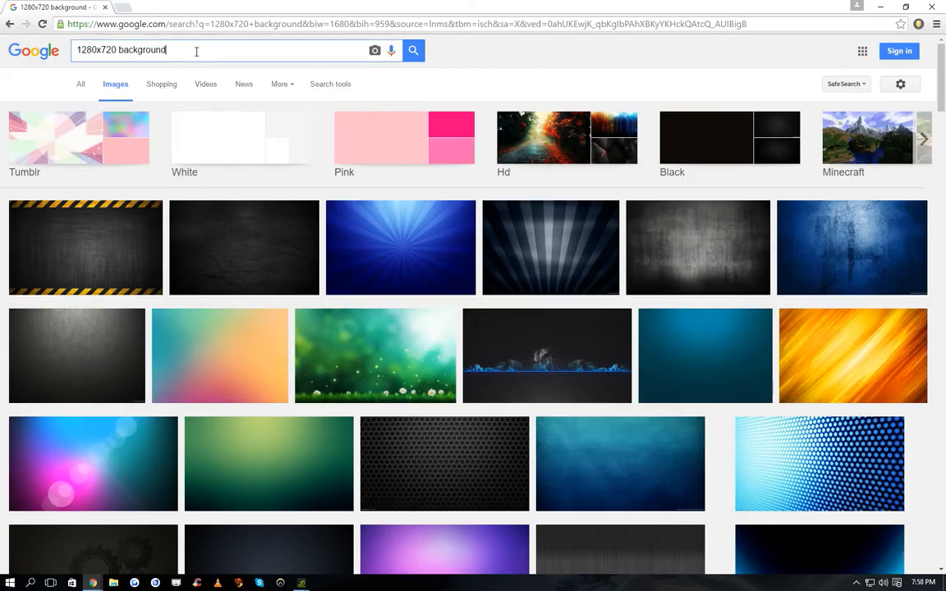
pyautogui.write('overwatch')
pyautogui.press('Return')
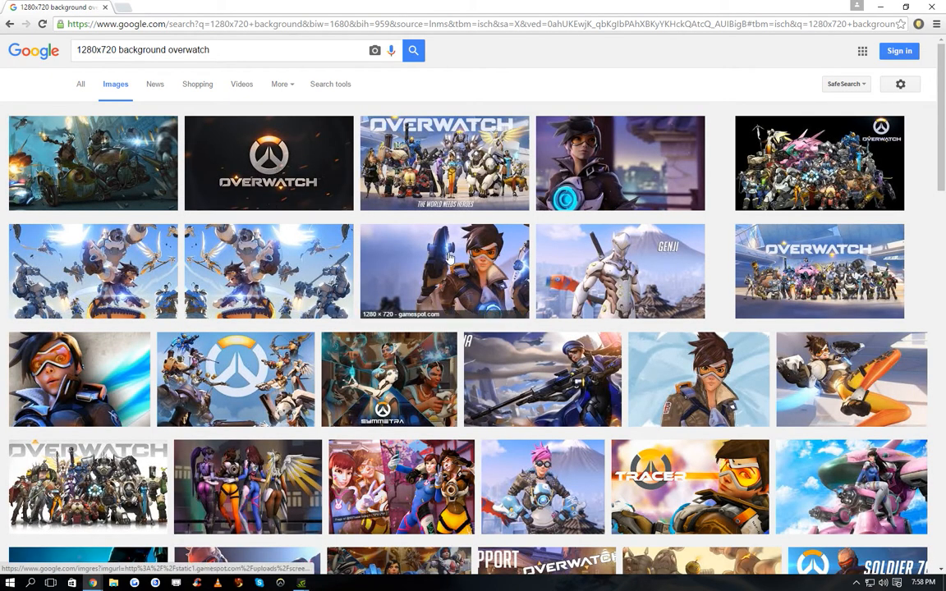
pyautogui.click(9, 24)
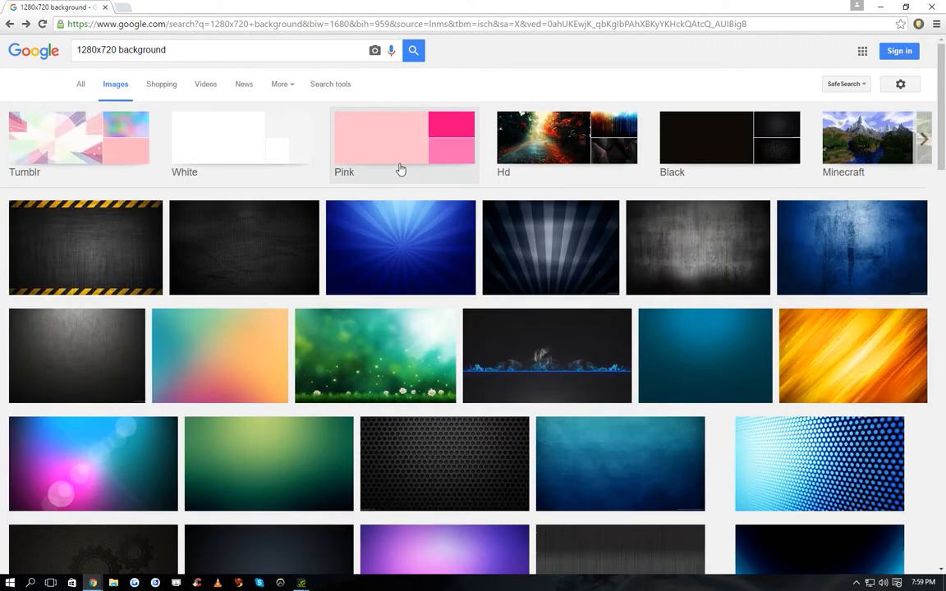
# Step: Open the dark hexagon-mesh wallpaper at full size and save it as background_lines_circles_size_dark_35098_1280x720 in the Thumbart folder
pyautogui.click(293, 254)
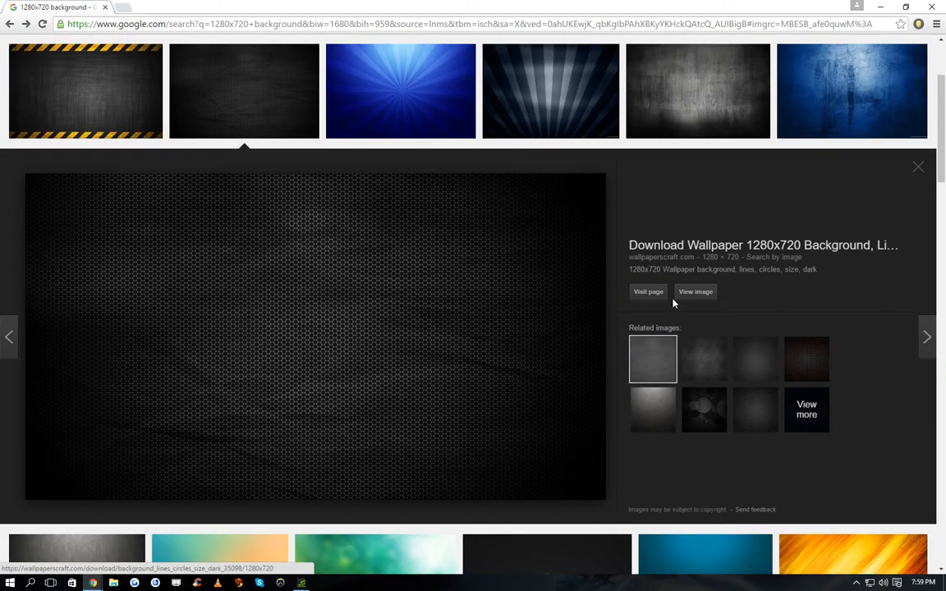
pyautogui.click(694, 292)
pyautogui.rightClick(399, 179)
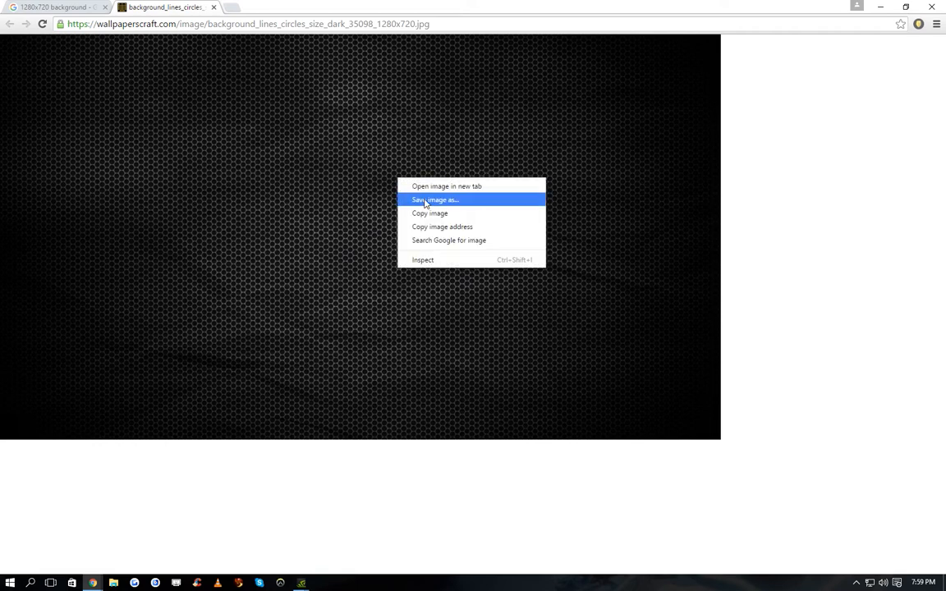
pyautogui.click(426, 202)
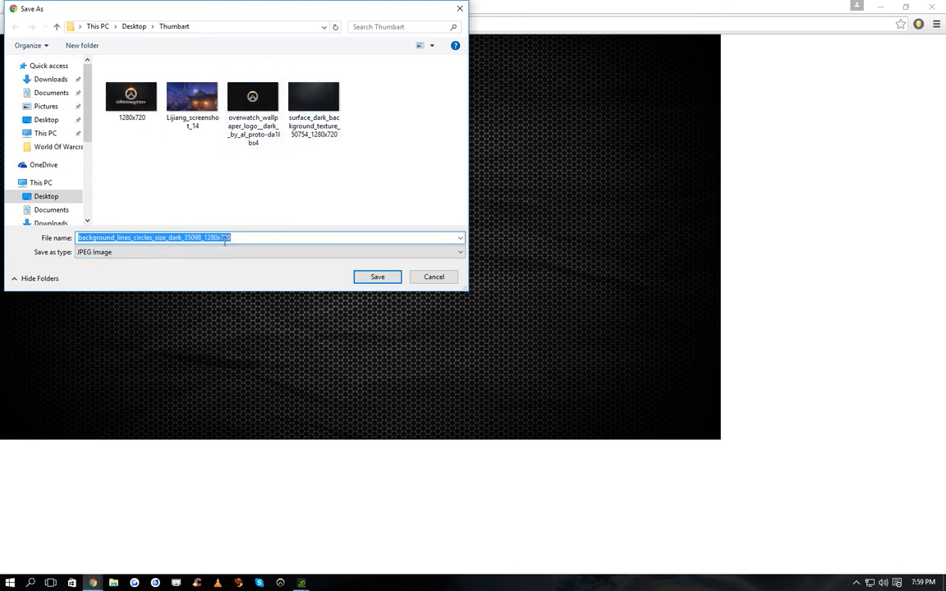
pyautogui.click(378, 278)
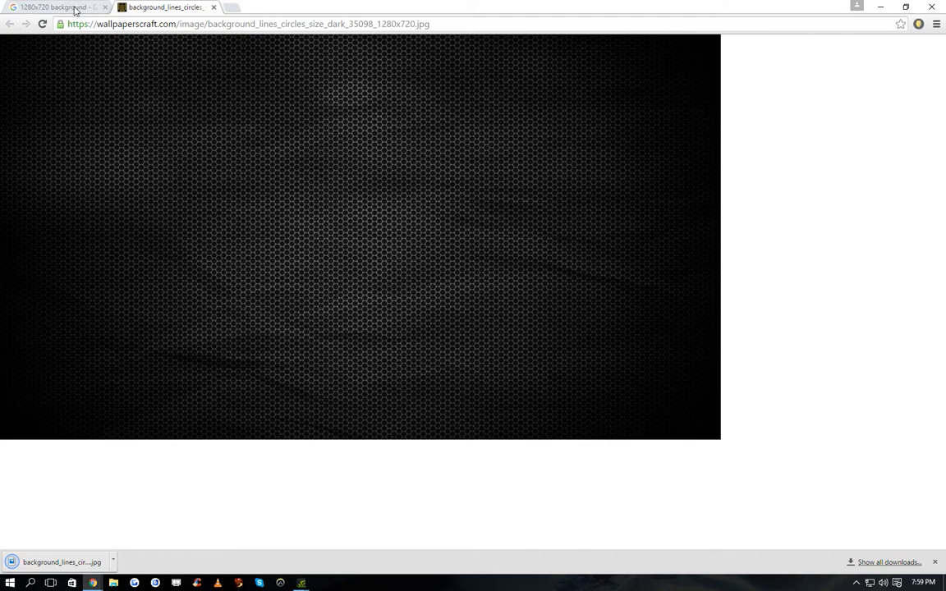
# Step: Switch to the PicMonkey site and open surface_dark_background_texture_50754_1280x720 from the Thumbart folder for editing
pyautogui.moveTo(94, 583)
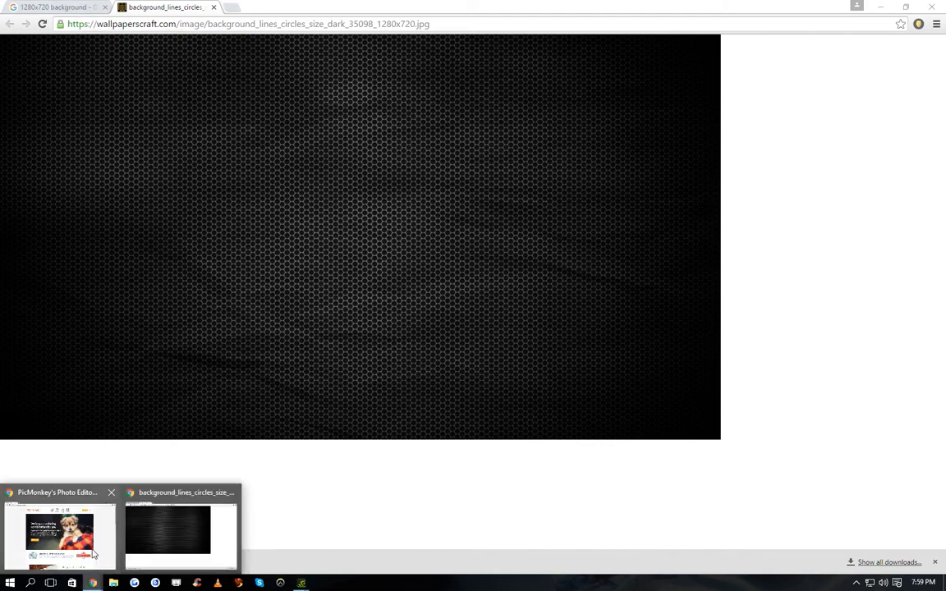
pyautogui.click(89, 503)
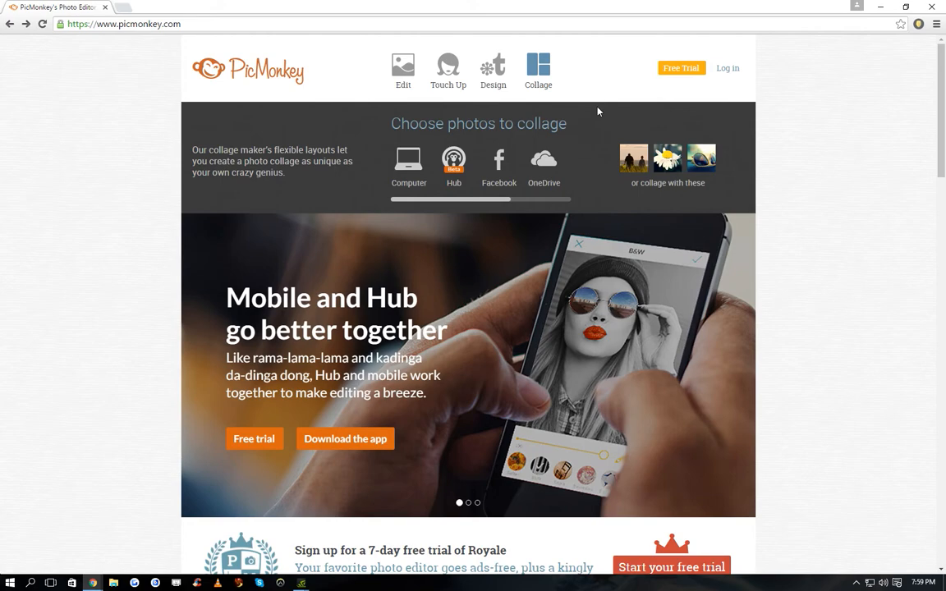
pyautogui.scroll(-1, 565, 138)
pyautogui.scroll(-1, 671, 510)
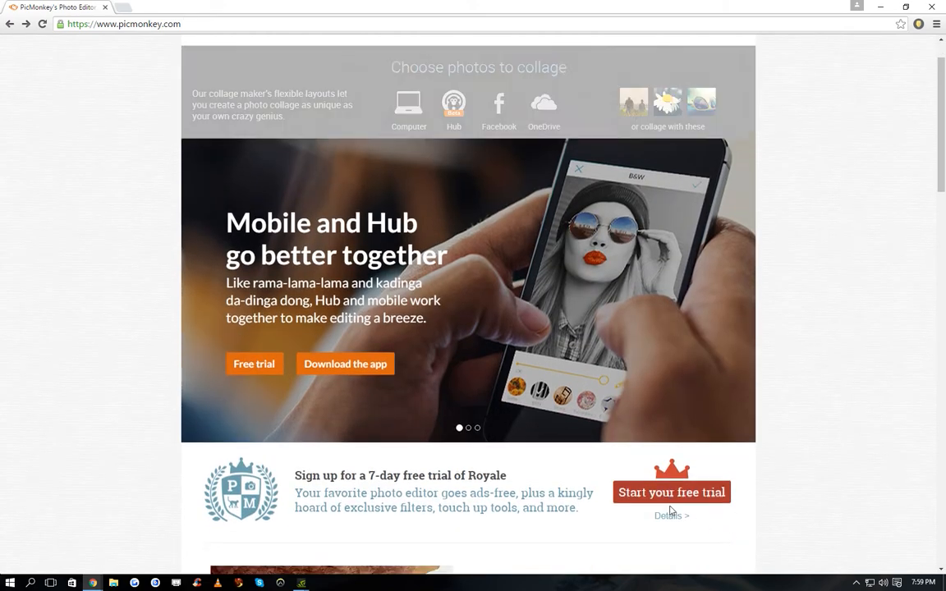
pyautogui.scroll(-1, 671, 511)
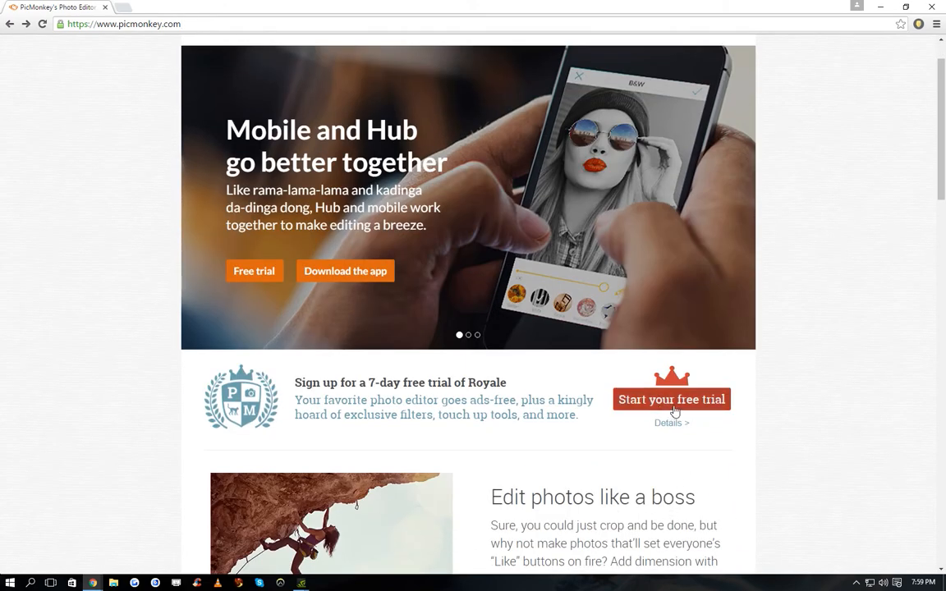
pyautogui.scroll(1, 575, 394)
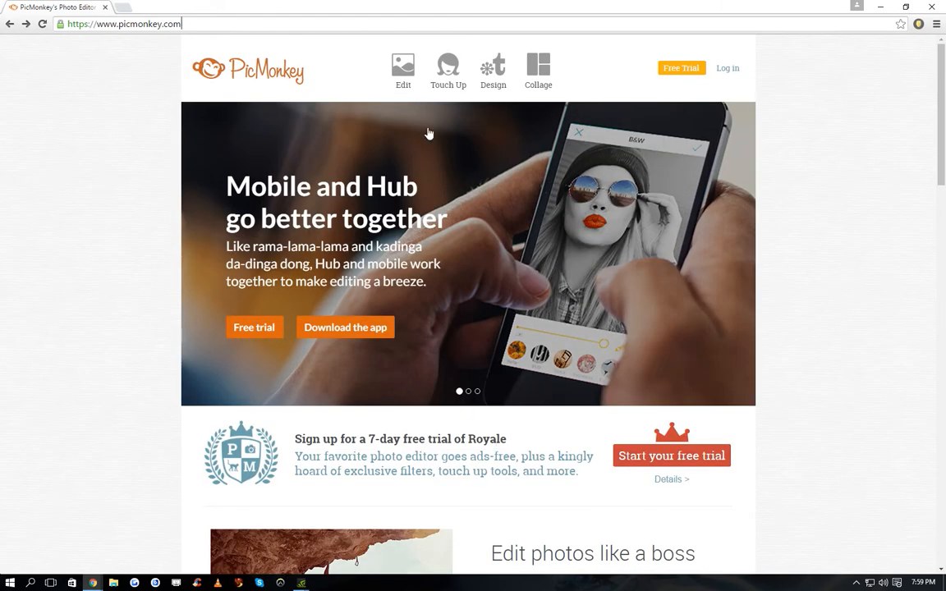
pyautogui.moveTo(402, 87)
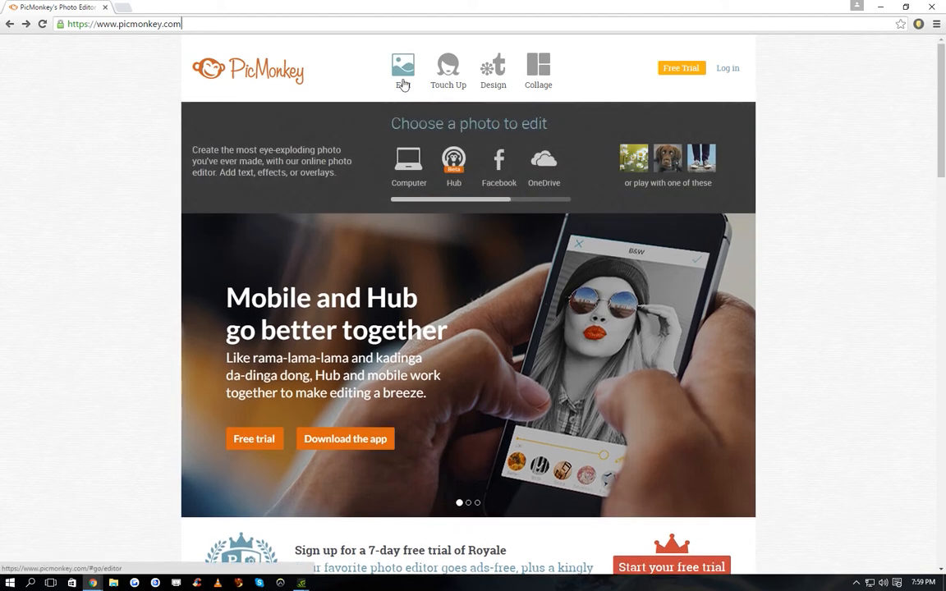
pyautogui.click(401, 72)
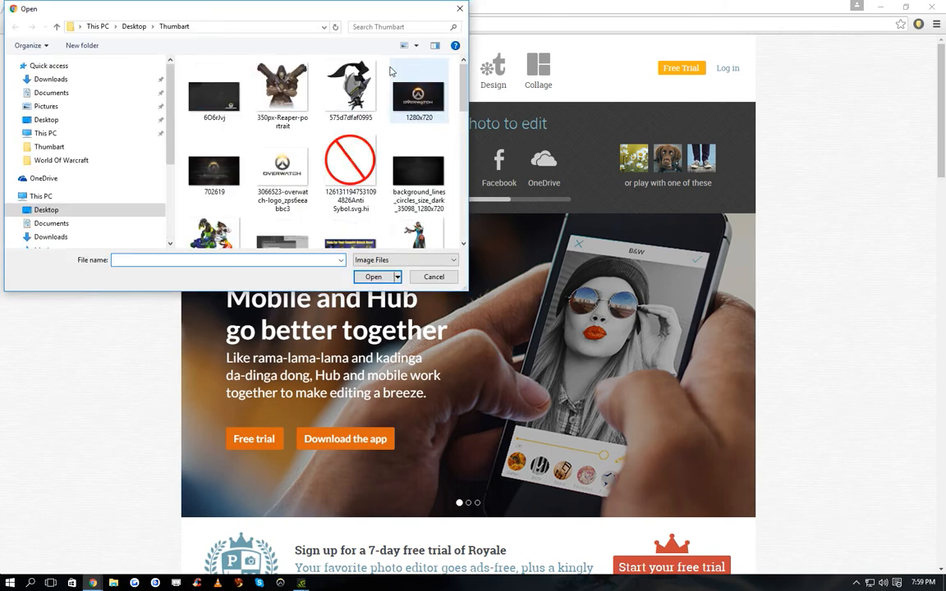
pyautogui.moveTo(468, 97); pyautogui.dragTo(461, 201)
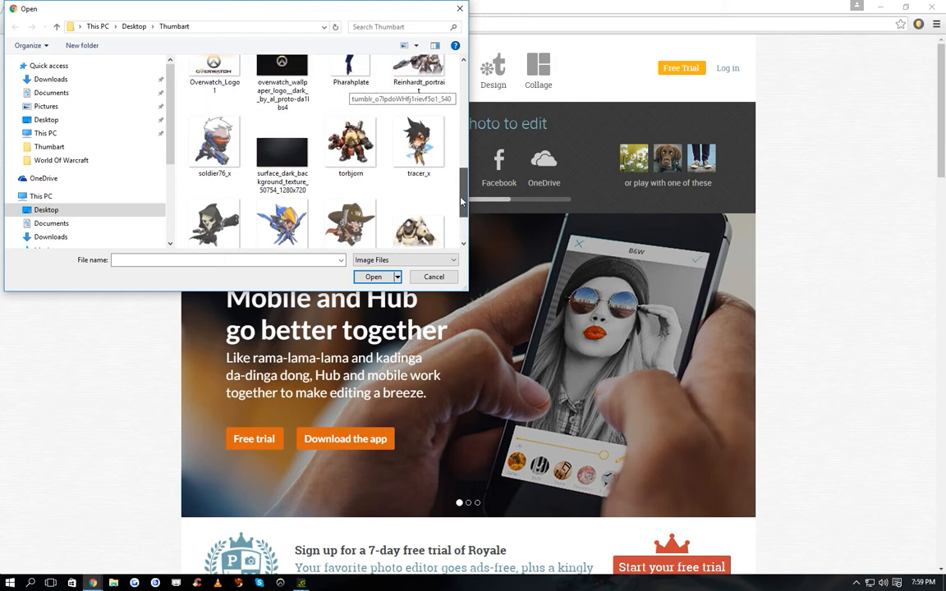
pyautogui.scroll(2, 312, 156)
pyautogui.scroll(-2, 313, 156)
pyautogui.doubleClick(282, 187)
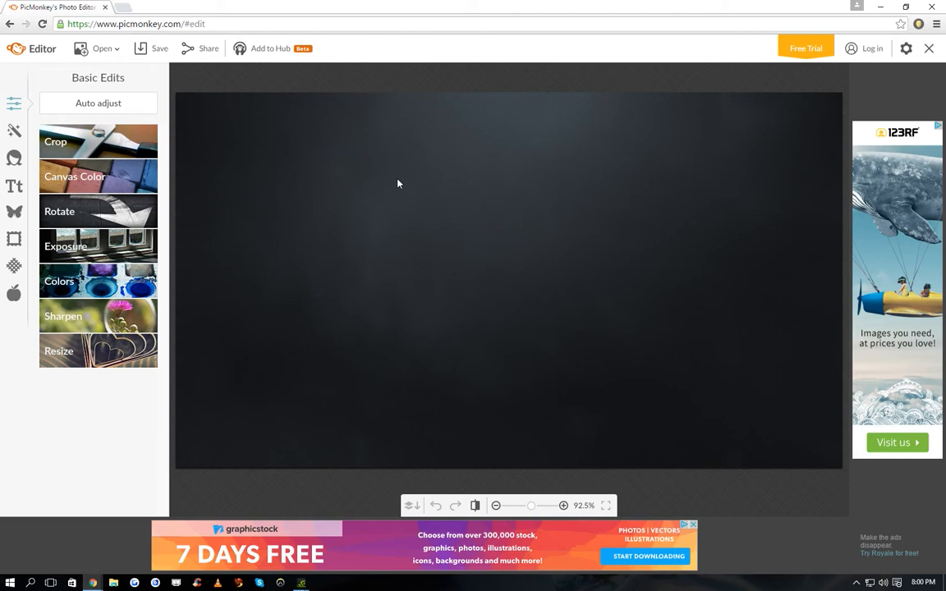
pyautogui.click(87, 178)
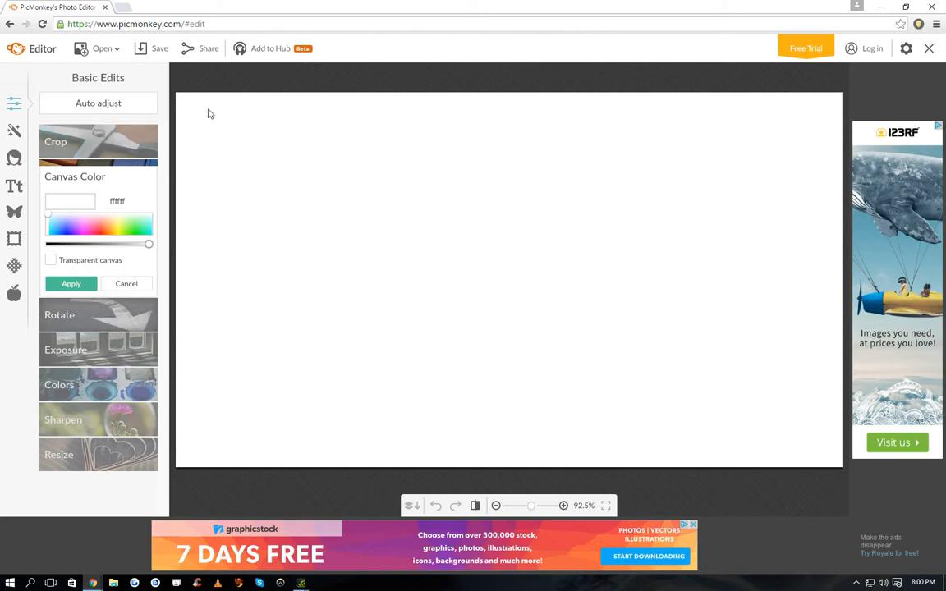
pyautogui.click(126, 283)
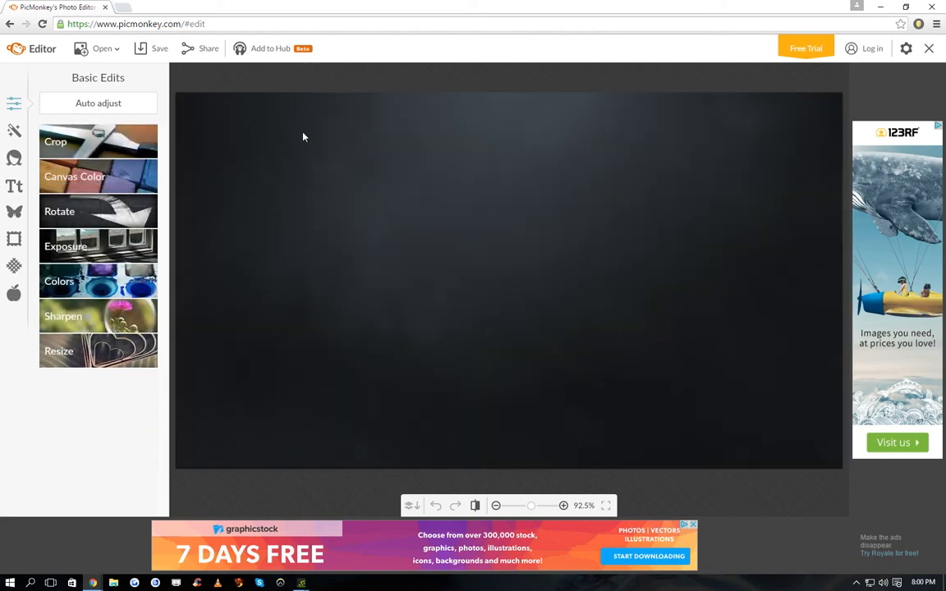
pyautogui.click(119, 271)
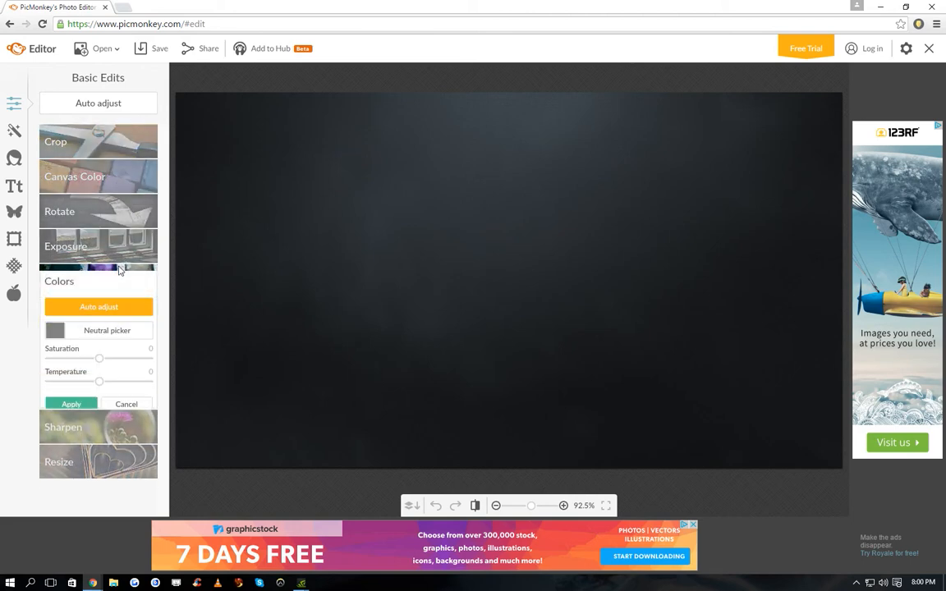
pyautogui.click(119, 271)
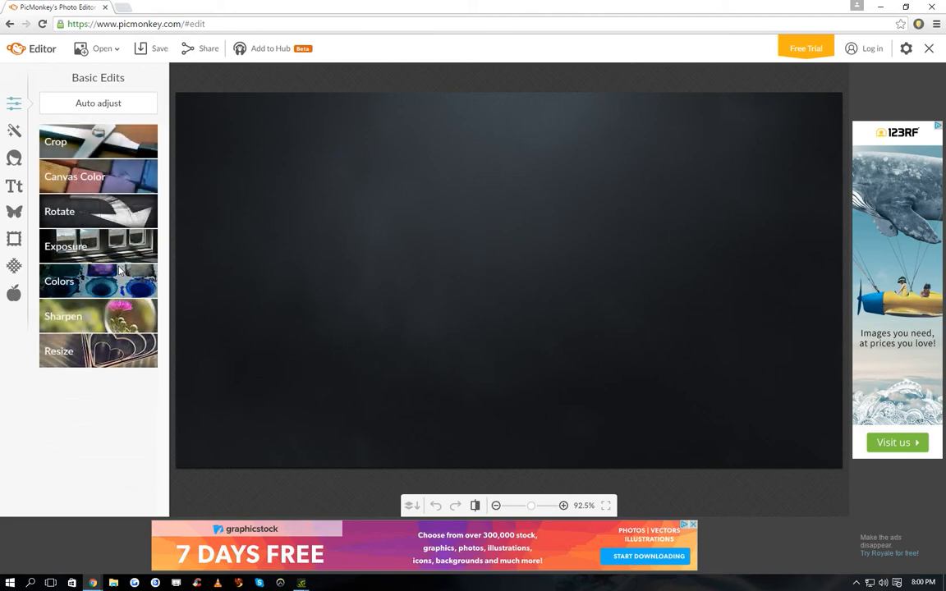
# Step: Try several canvas colors, including olive green 8e995b and black 000000, and cancel the canvas color change
pyautogui.click(107, 179)
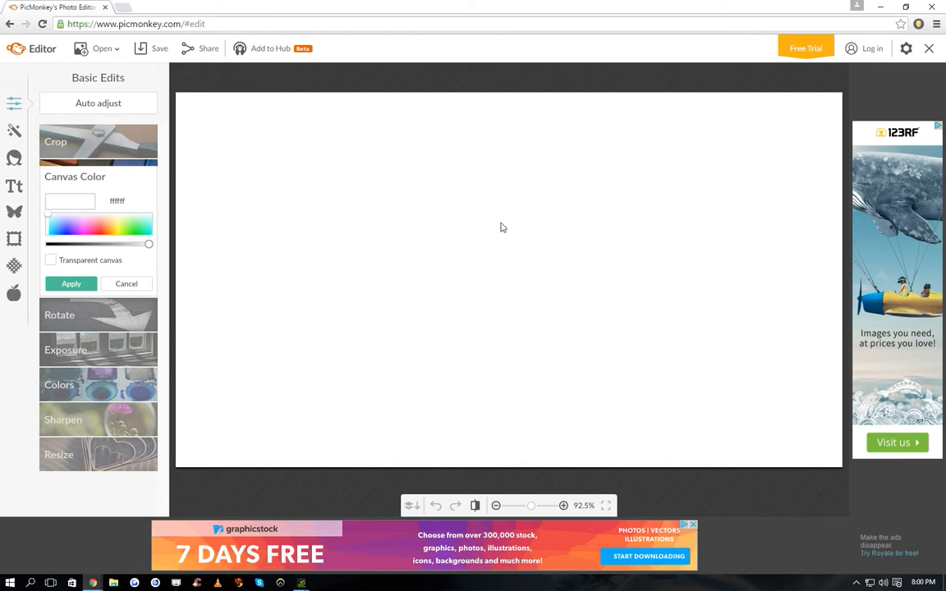
pyautogui.click(111, 228)
pyautogui.click(125, 231)
pyautogui.click(129, 227)
pyautogui.moveTo(148, 245); pyautogui.dragTo(109, 250)
pyautogui.click(120, 222)
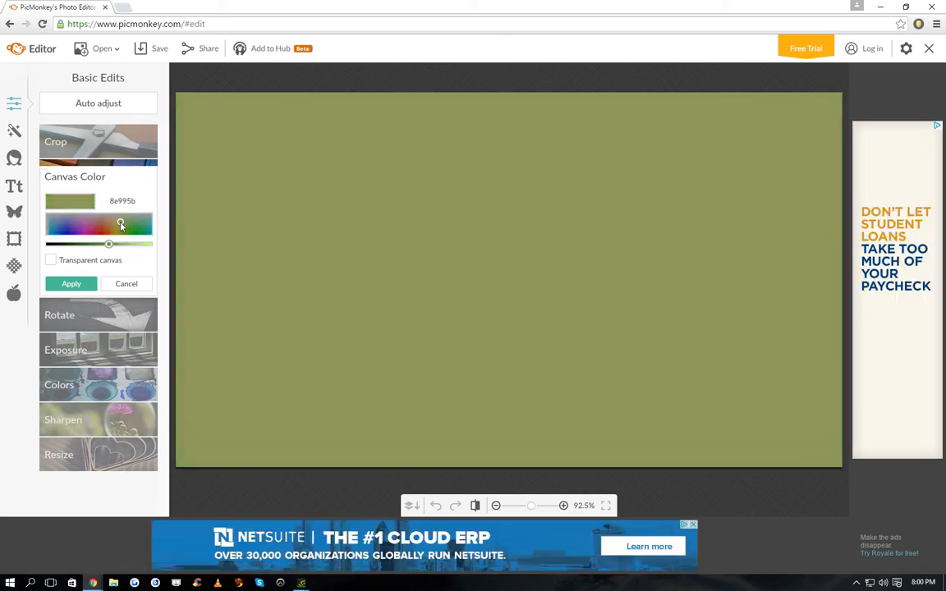
pyautogui.moveTo(111, 248); pyautogui.dragTo(138, 253)
pyautogui.moveTo(138, 249); pyautogui.dragTo(3, 227)
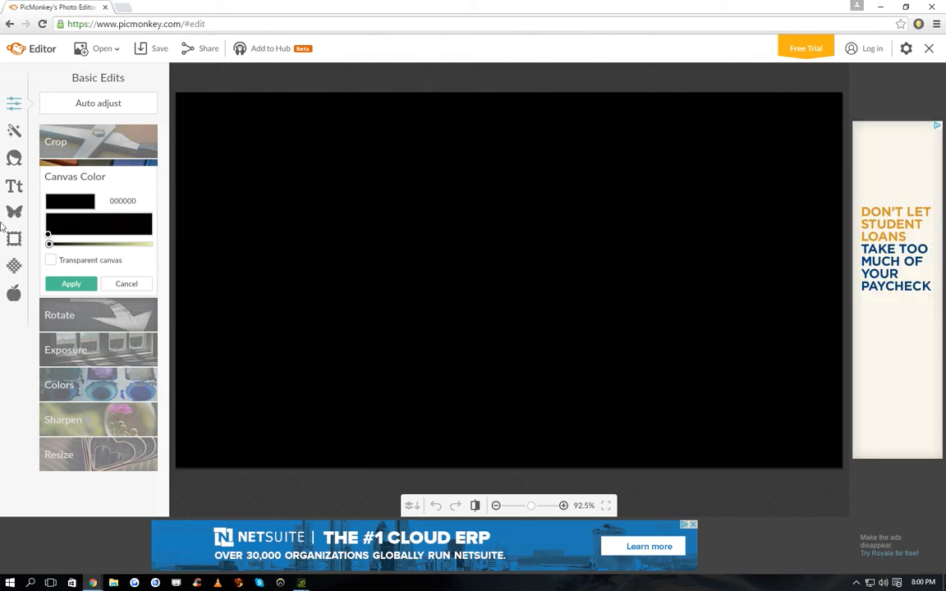
pyautogui.click(132, 284)
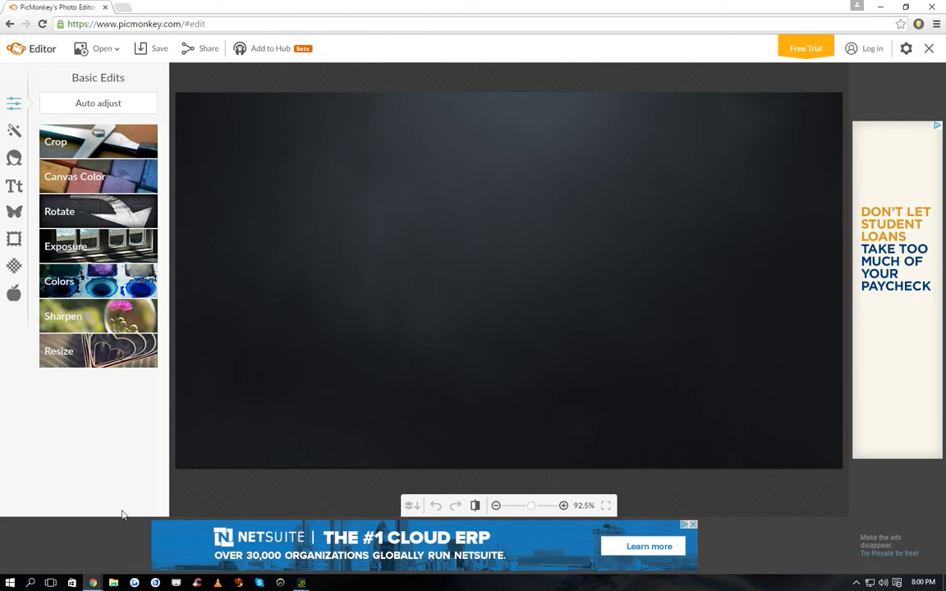
# Step: Switch back to the other browser window and close the wallpaper image's tab to return to the background image results
pyautogui.moveTo(92, 582)
pyautogui.click(179, 538)
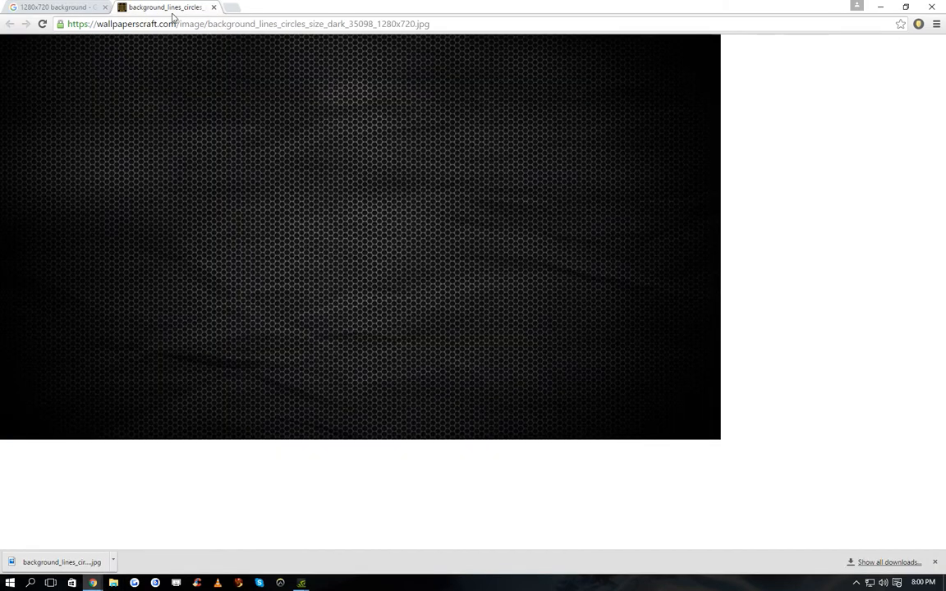
pyautogui.click(214, 8)
pyautogui.scroll(3, 283, 148)
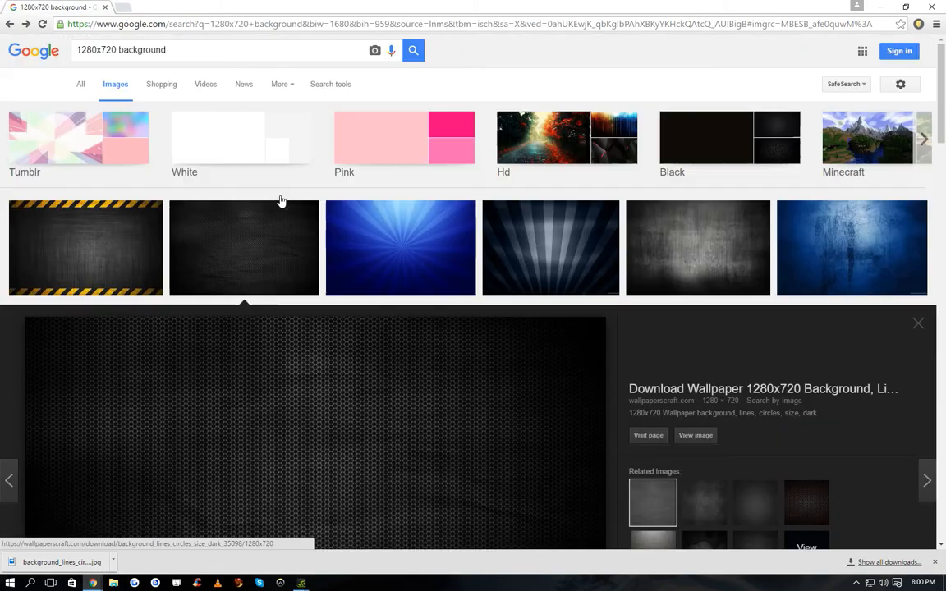
# Step: Search Google Images for picmonkey, and refine the search to picmonkey logo transparent
pyautogui.click(187, 51)
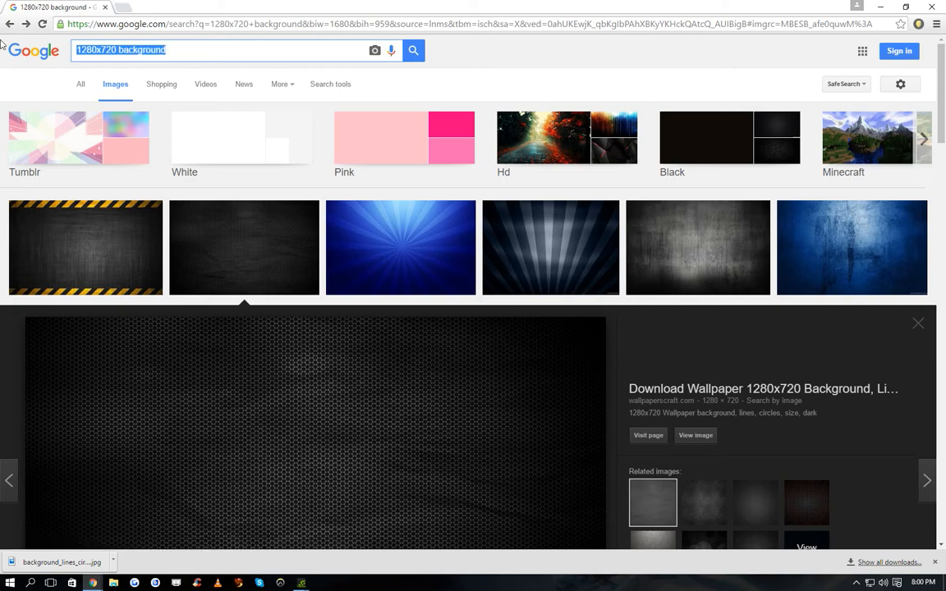
pyautogui.write('pic')
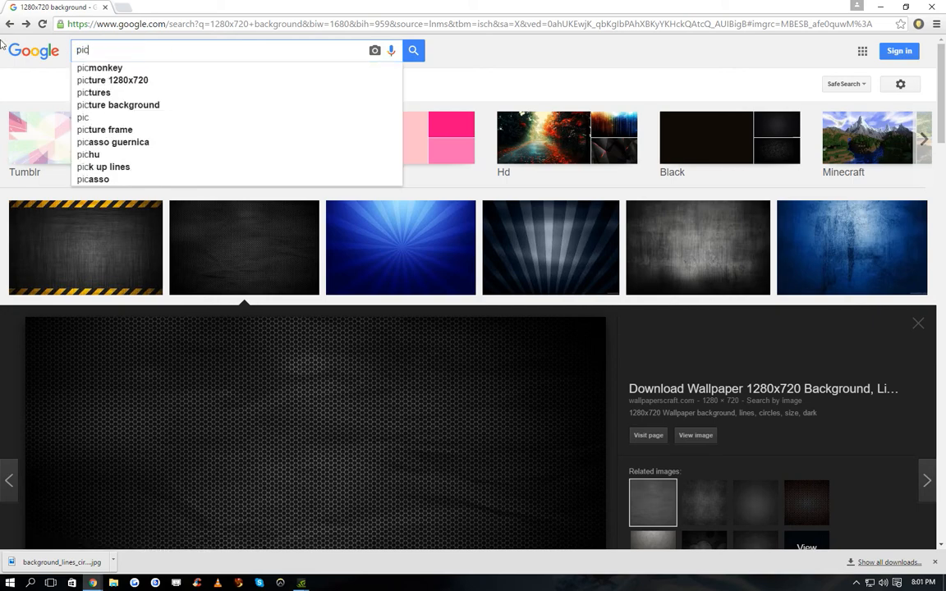
pyautogui.click(115, 68)
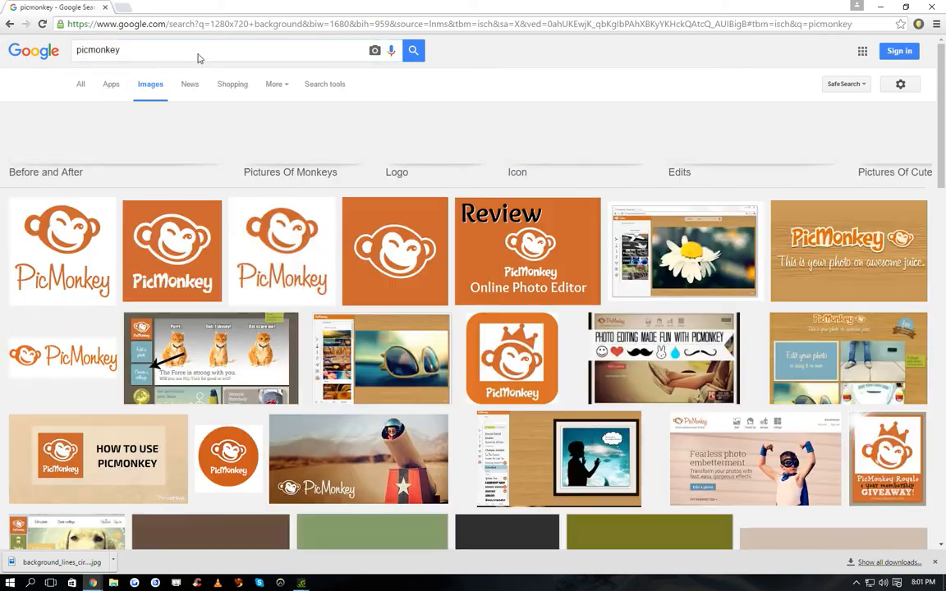
pyautogui.click(198, 55)
pyautogui.write('trans')
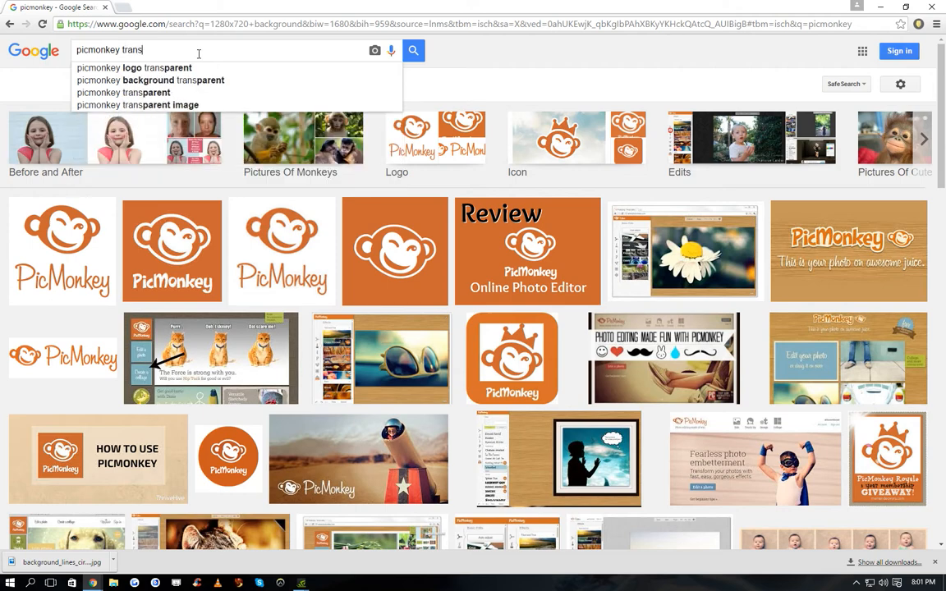
pyautogui.click(149, 69)
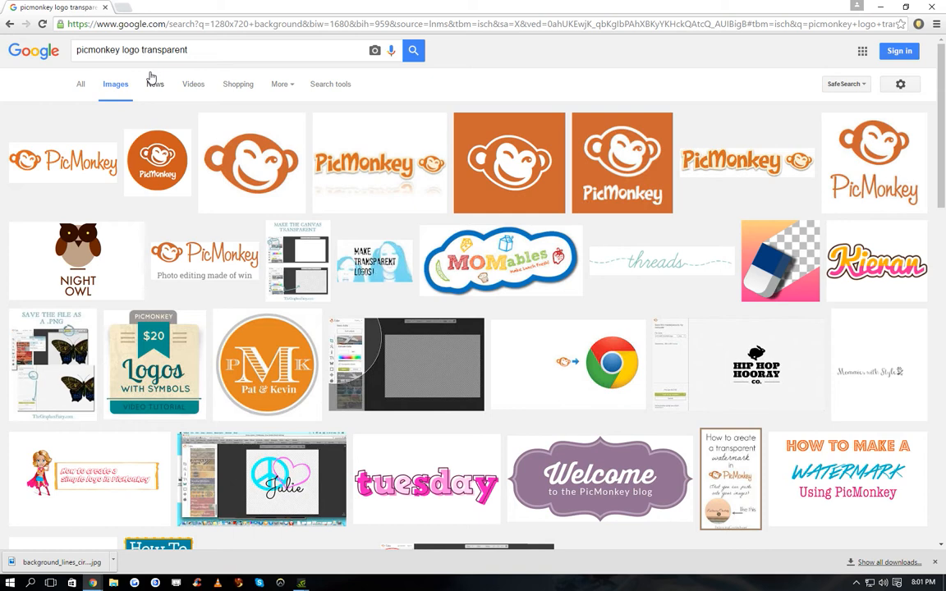
# Step: Open the 300 × 225 PicMonkey logo with the reflection at full size, save it as pic-monkey-online-editor in the Thumbart folder, and close its tab
pyautogui.click(401, 165)
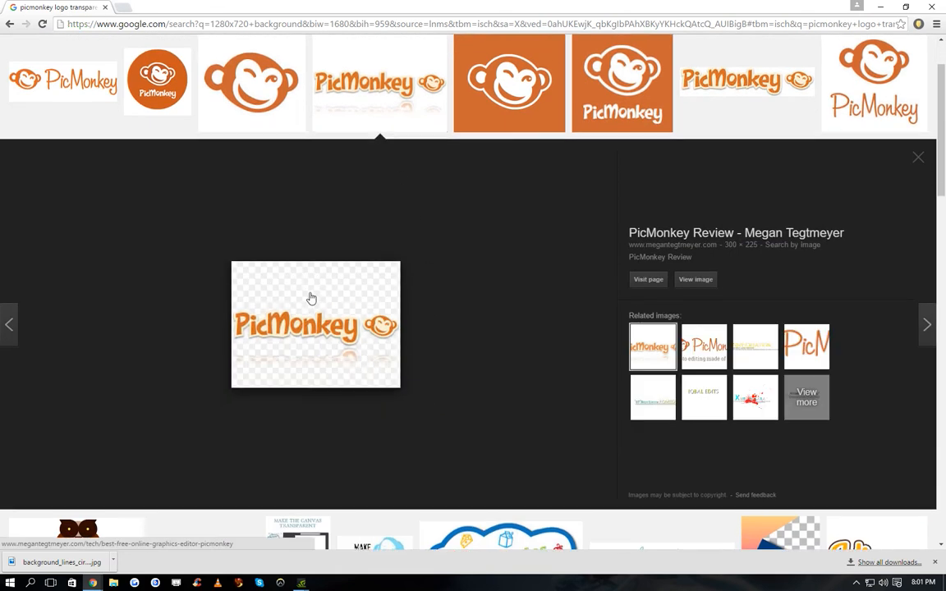
pyautogui.click(696, 279)
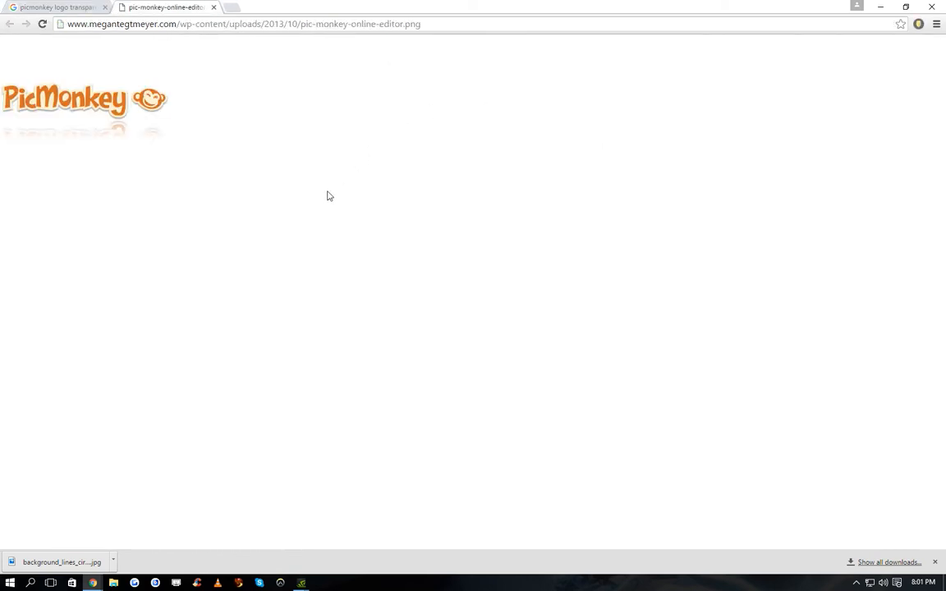
pyautogui.rightClick(97, 91)
pyautogui.click(124, 116)
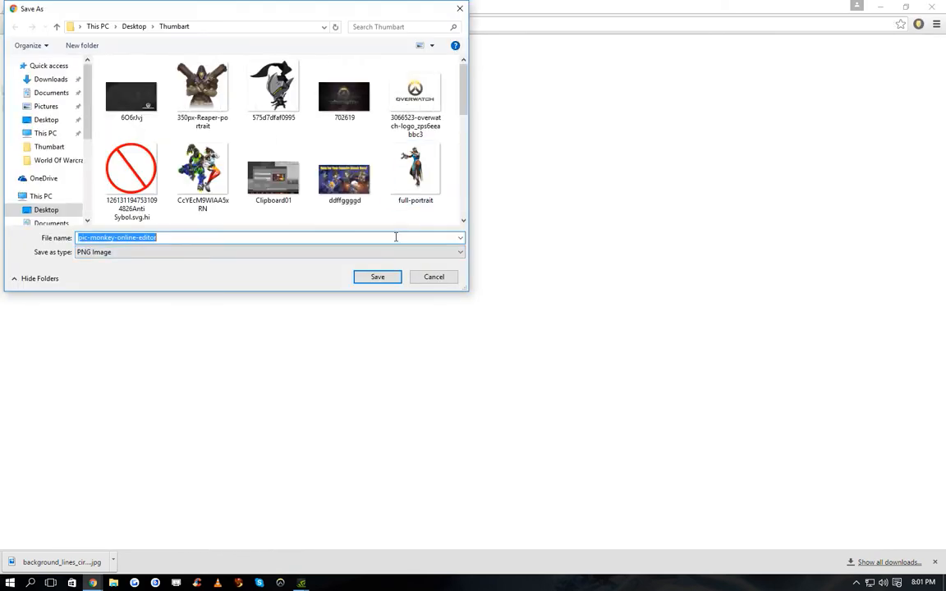
pyautogui.click(377, 278)
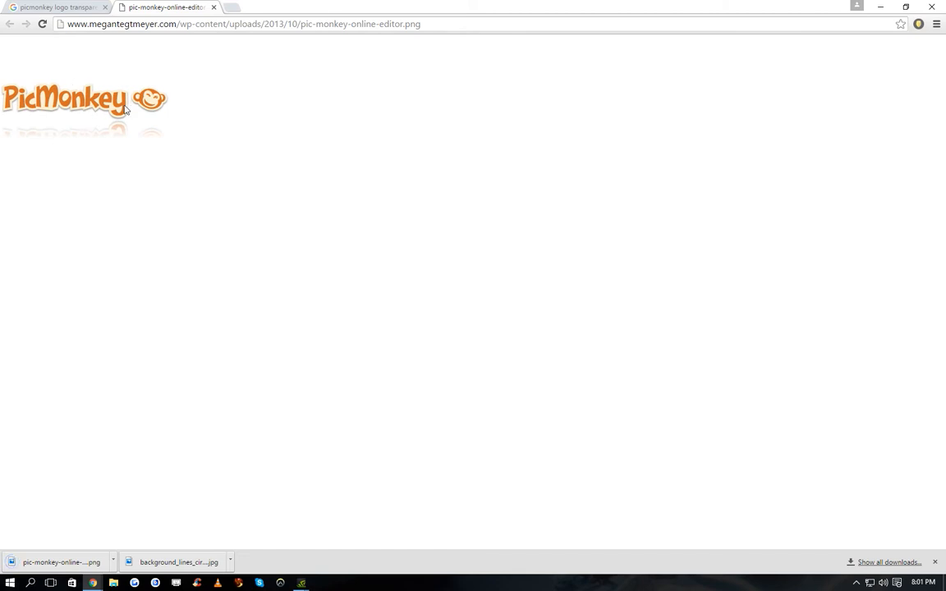
pyautogui.click(213, 7)
# Step: Preview the logo with the monkey head above the PicMonkey name and two of its related logo images
pyautogui.scroll(1, 329, 144)
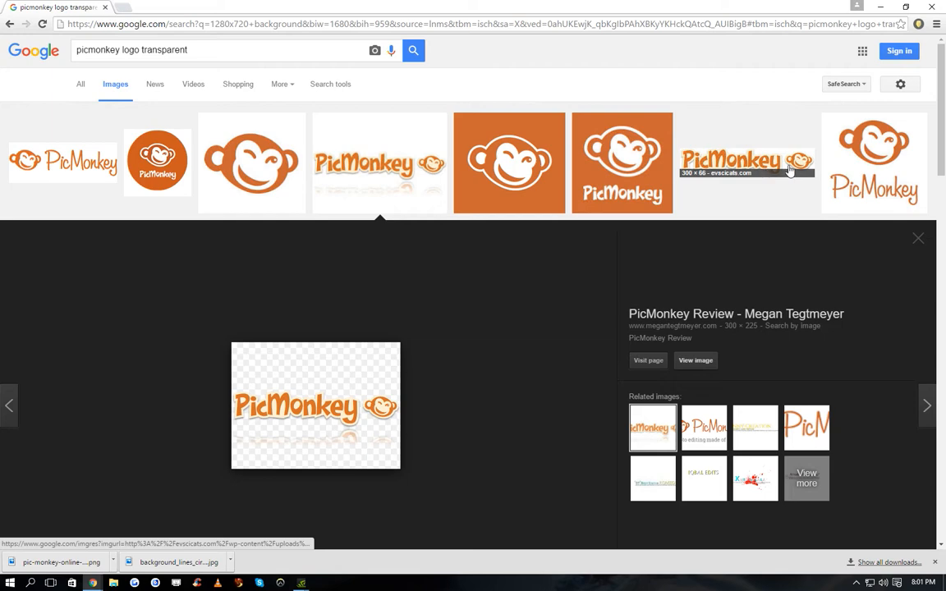
pyautogui.scroll(-1, 763, 170)
pyautogui.click(850, 148)
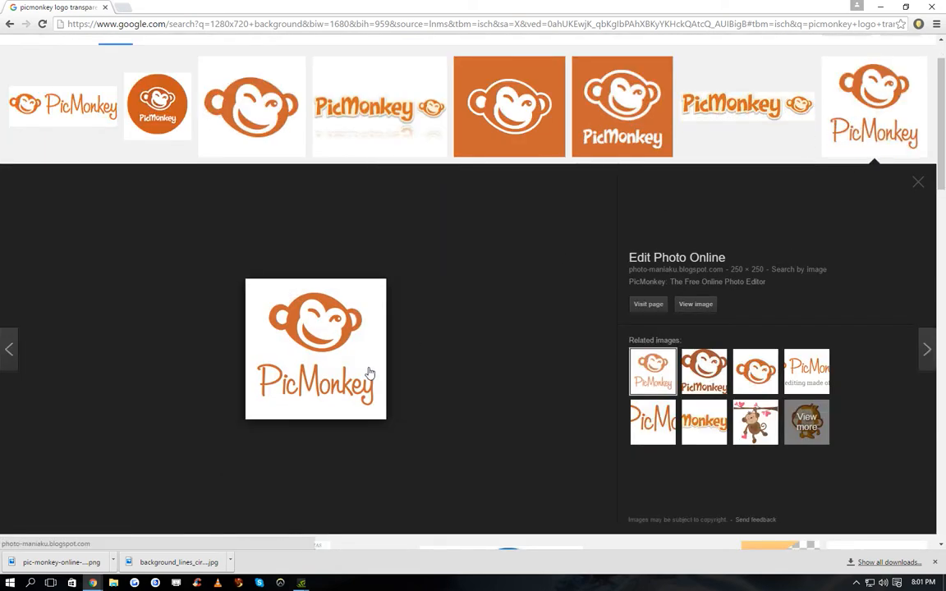
pyautogui.click(662, 422)
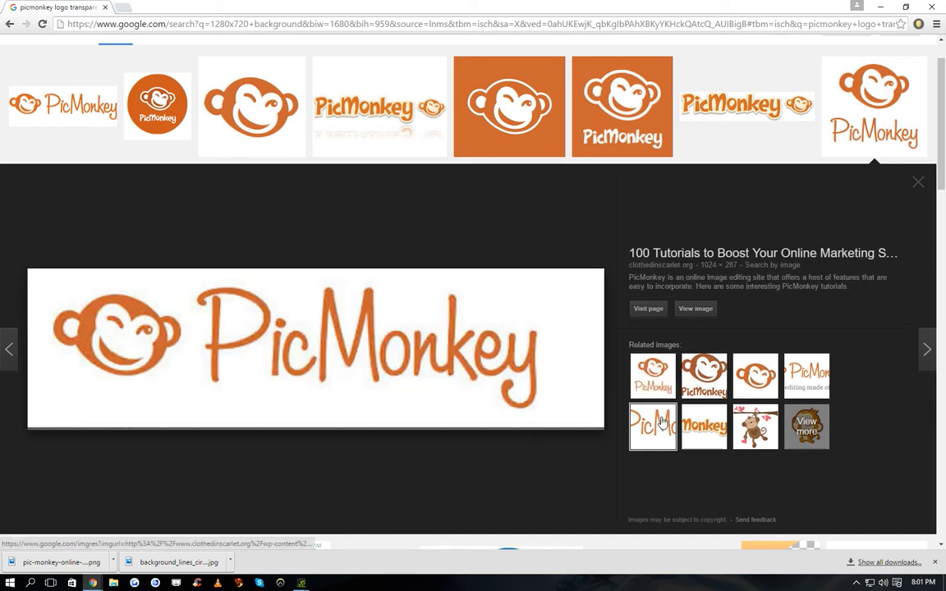
pyautogui.click(715, 426)
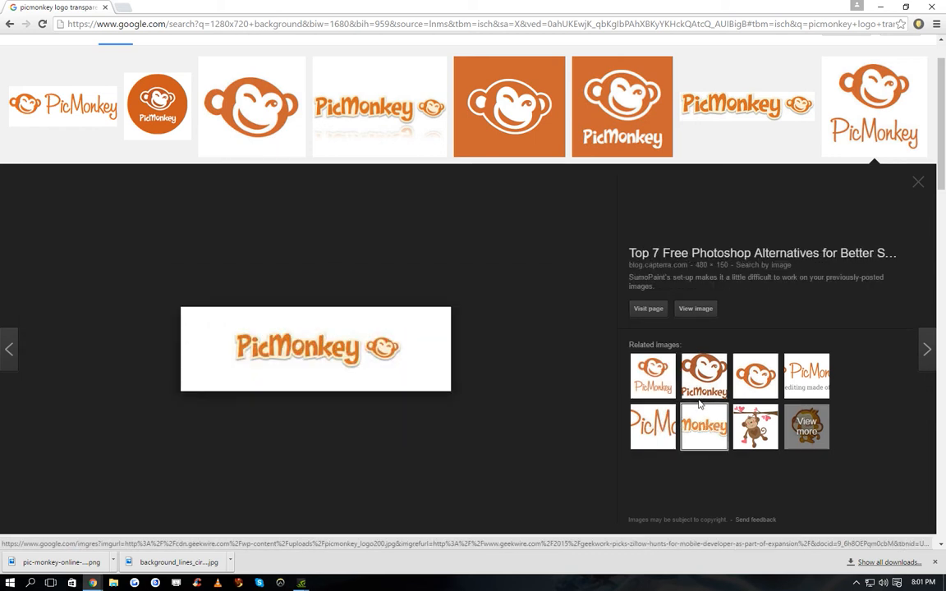
# Step: Preview the related Valentine monkey image, view it at full size, and close its tab without saving it
pyautogui.click(766, 434)
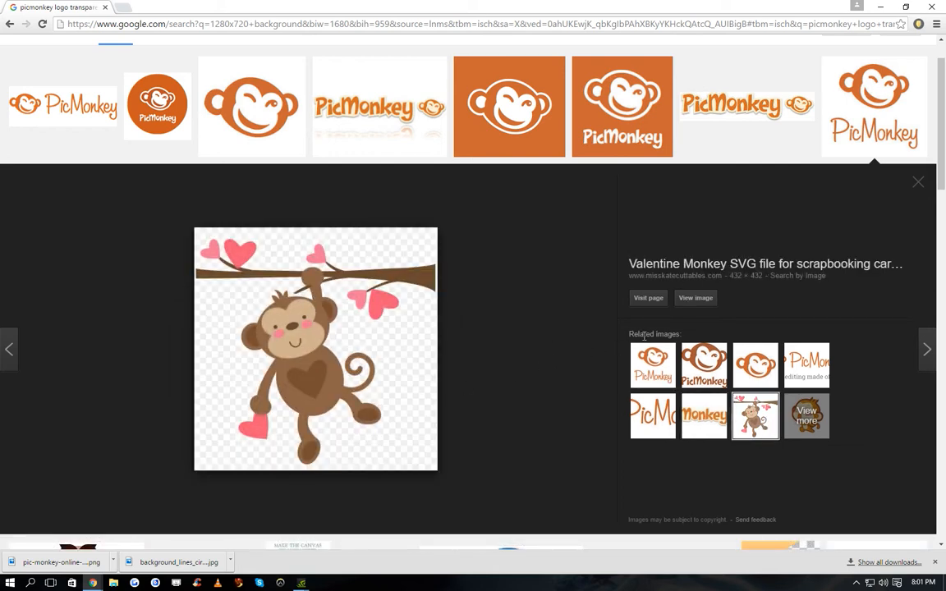
pyautogui.click(696, 297)
pyautogui.rightClick(140, 134)
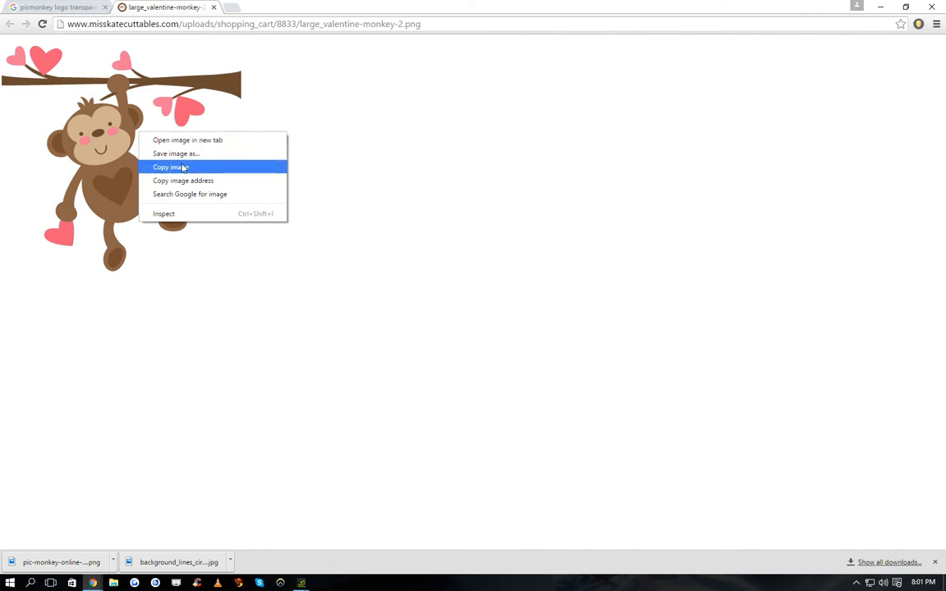
pyautogui.click(202, 12)
pyautogui.click(214, 8)
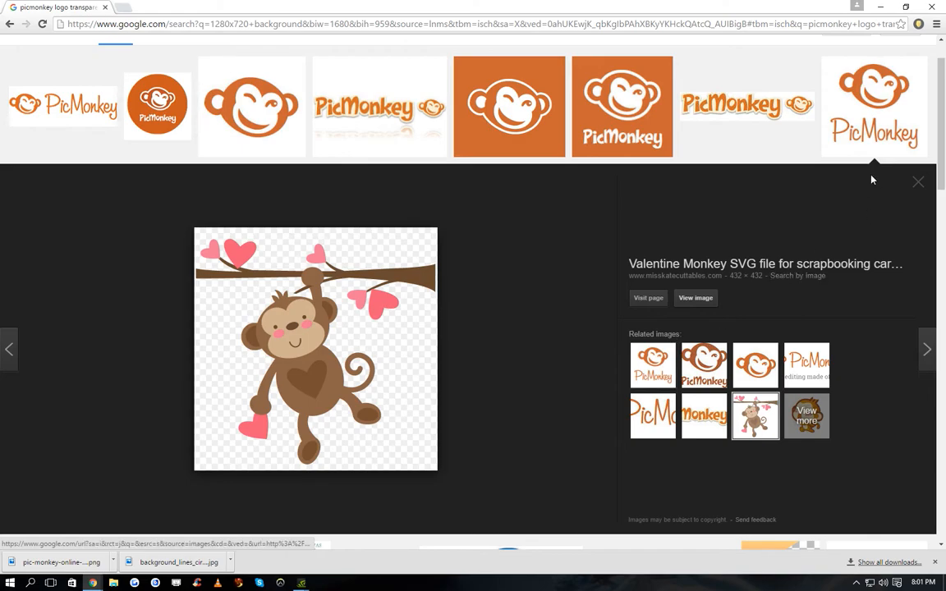
# Step: Browse the logo results, previewing the "Photo editing made of win" logo, one related logo and the first search result
pyautogui.scroll(1, 789, 197)
pyautogui.scroll(-5, 450, 246)
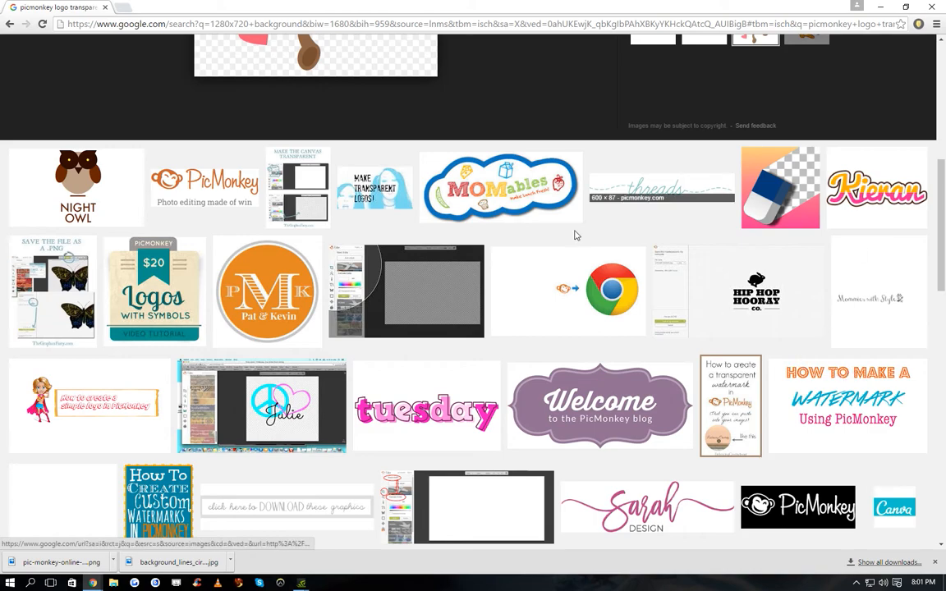
pyautogui.scroll(3, 574, 234)
pyautogui.click(197, 334)
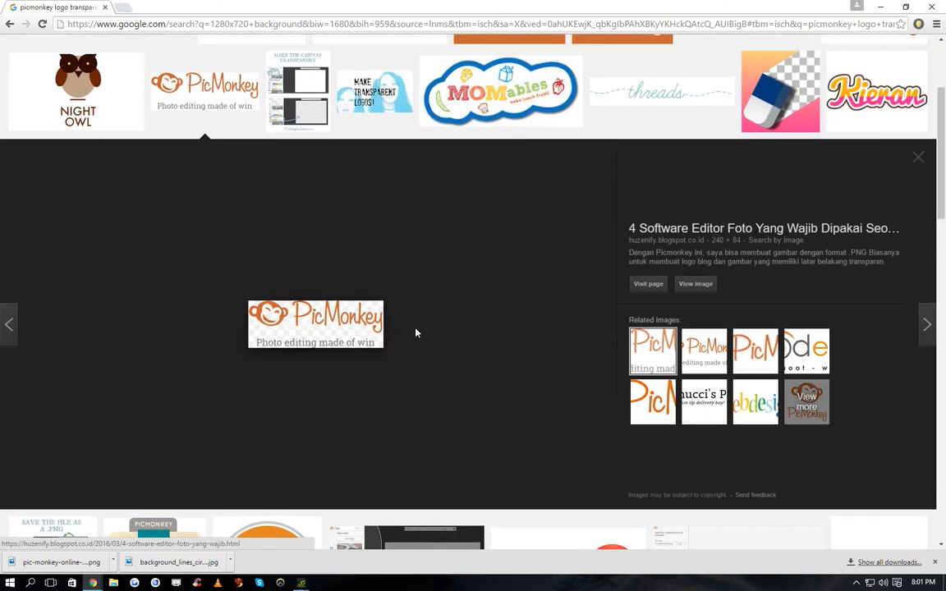
pyautogui.moveTo(754, 360)
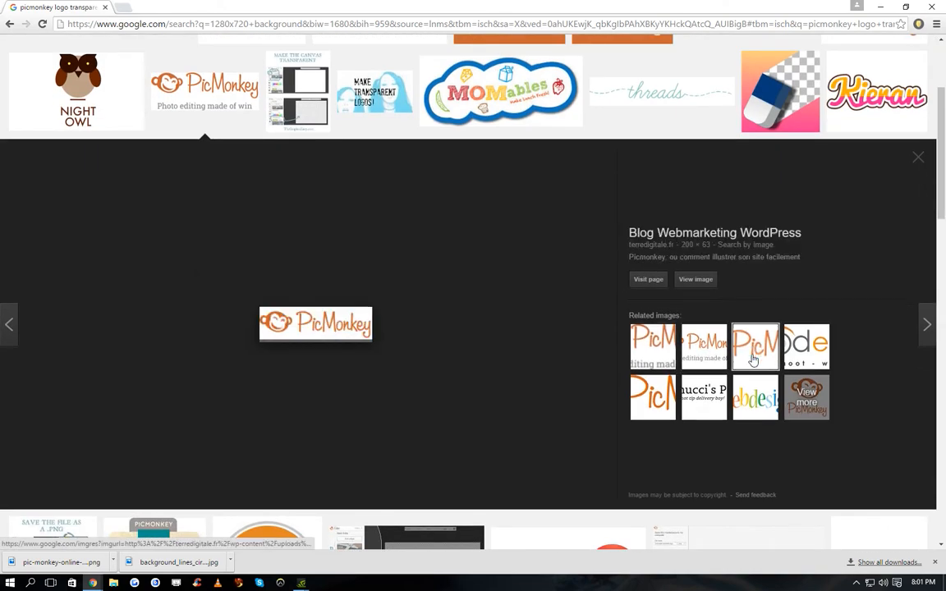
pyautogui.click(916, 158)
pyautogui.click(82, 159)
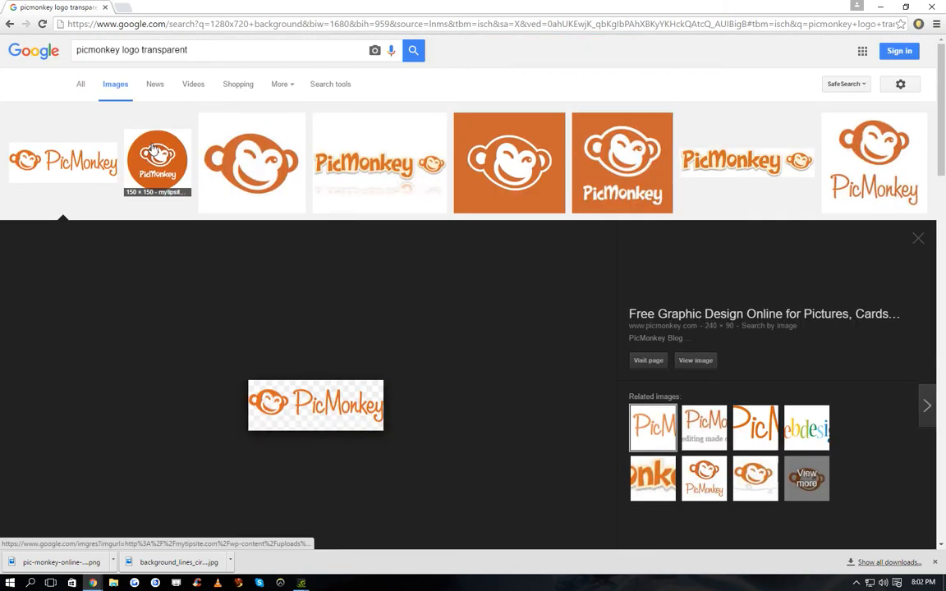
# Step: Open the round orange PicMonkey logo at full size and save it as picmonkey in the Thumbart folder
pyautogui.click(156, 160)
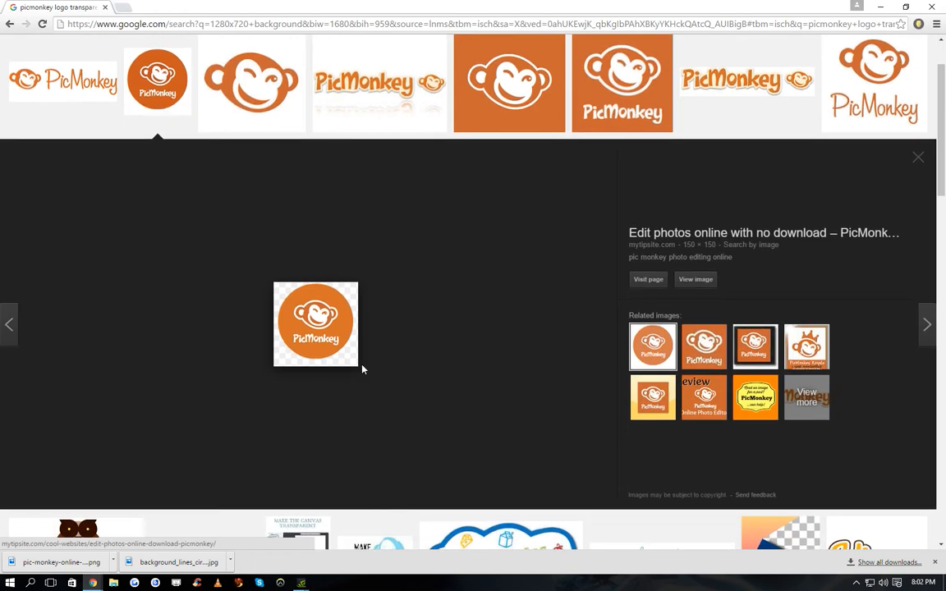
pyautogui.click(694, 279)
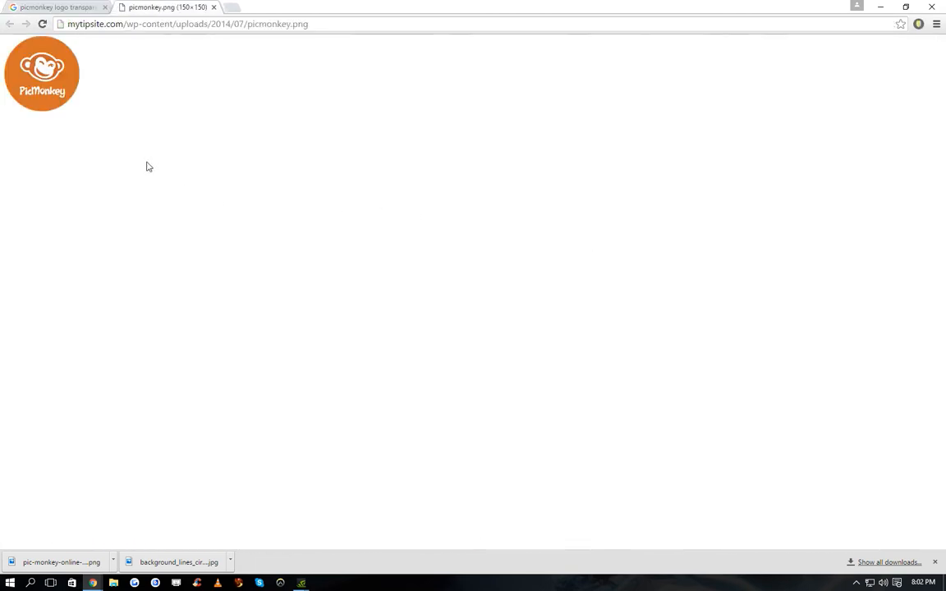
pyautogui.rightClick(47, 71)
pyautogui.click(70, 91)
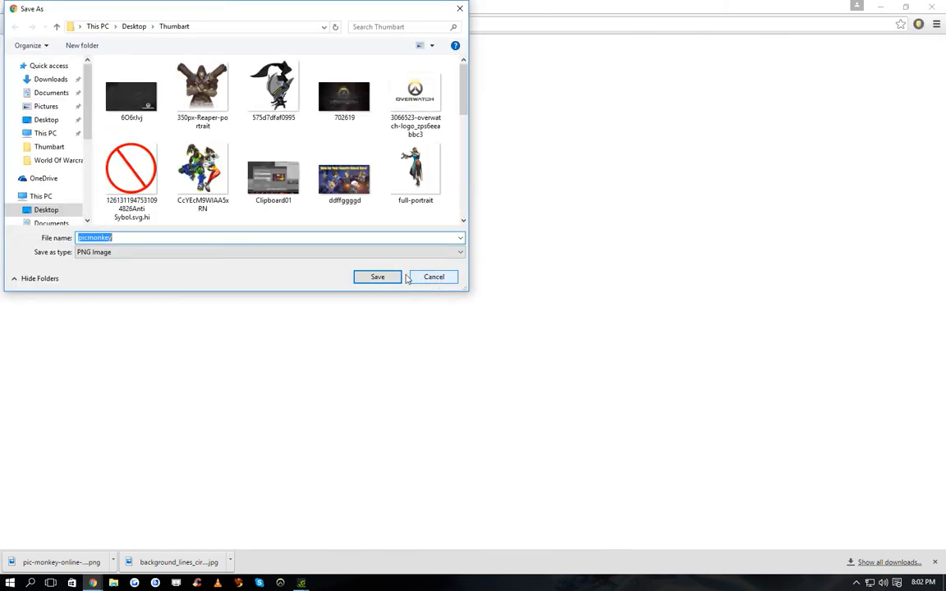
pyautogui.click(377, 277)
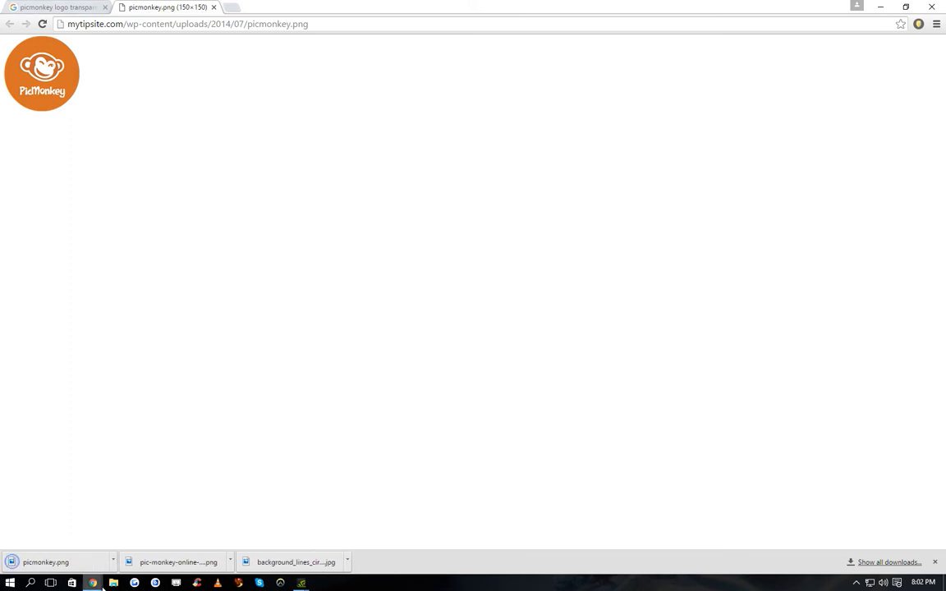
# Step: Switch to the PicMonkey editor window and browse the overlay categories, including Correction Marks and Grunge Labels, checking for Royale-only items
pyautogui.moveTo(96, 560)
pyautogui.click(82, 526)
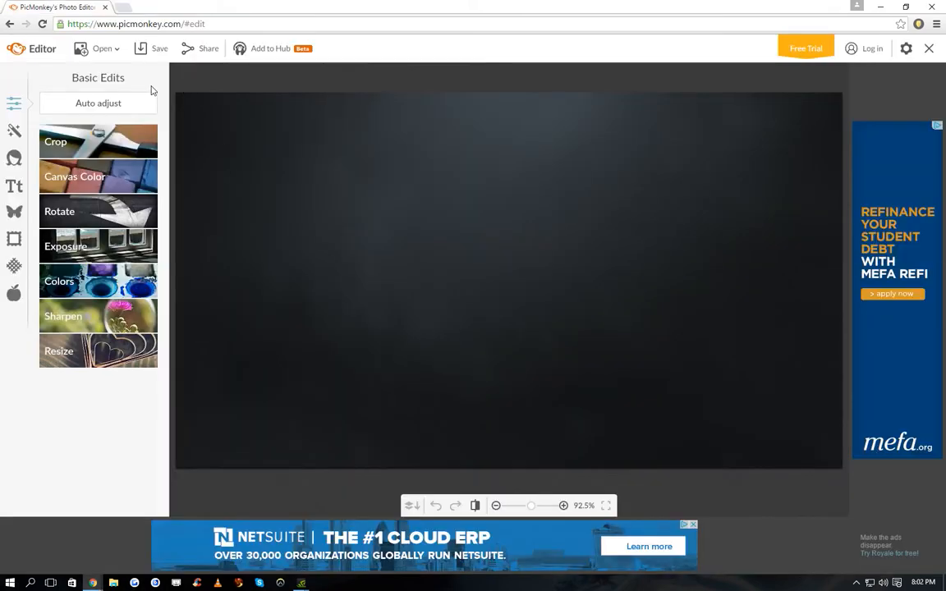
pyautogui.click(15, 215)
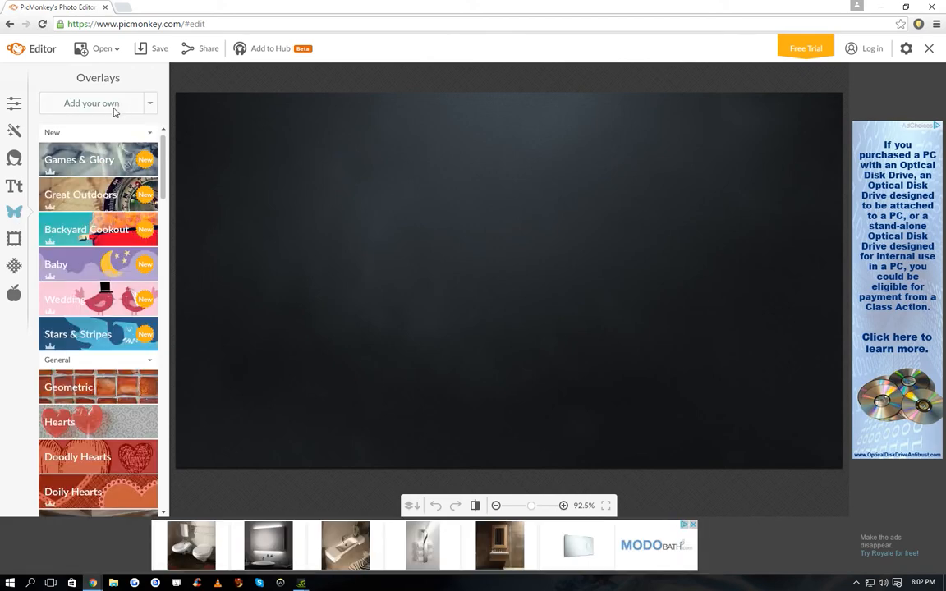
pyautogui.scroll(-1, 105, 259)
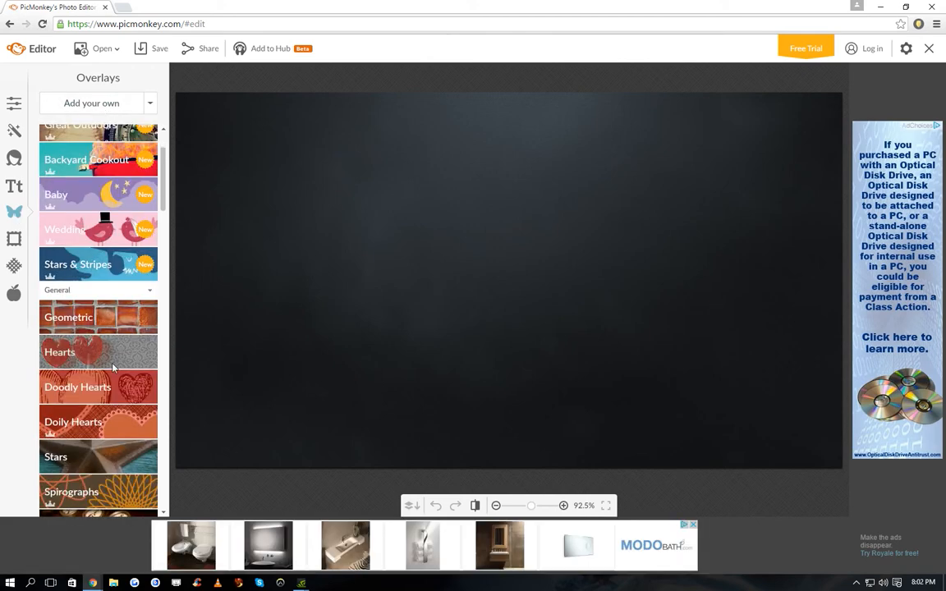
pyautogui.scroll(-12, 141, 266)
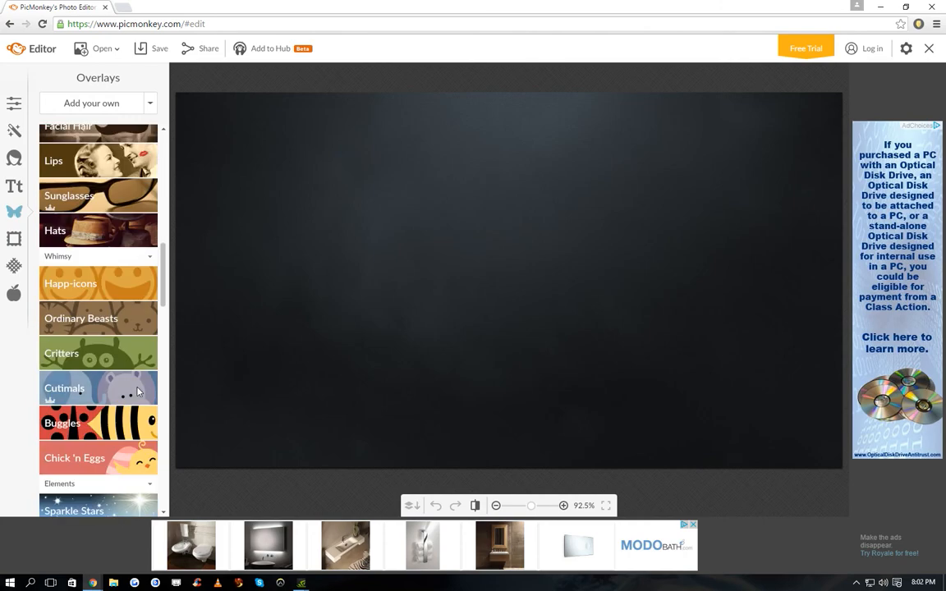
pyautogui.click(133, 391)
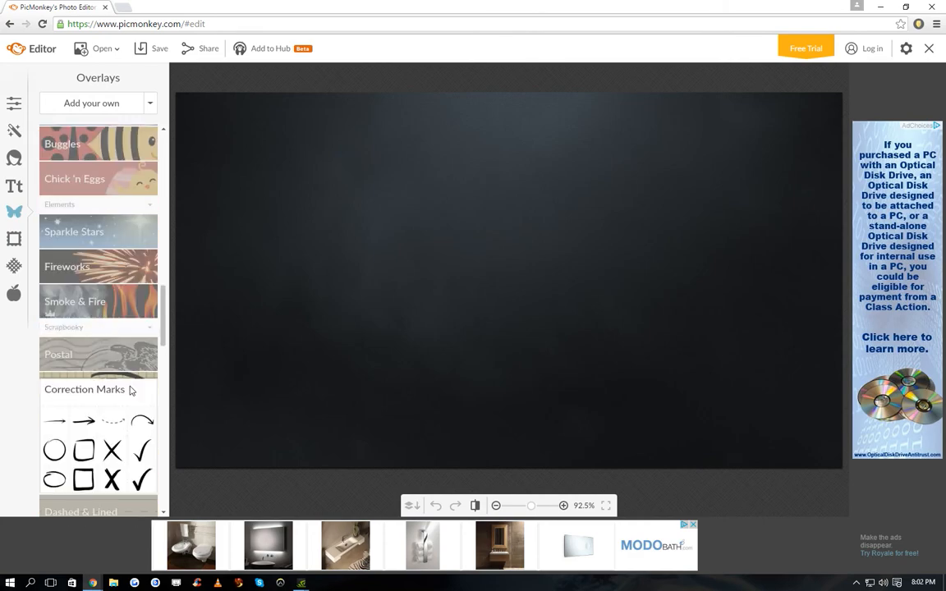
pyautogui.scroll(-5, 123, 386)
pyautogui.click(110, 374)
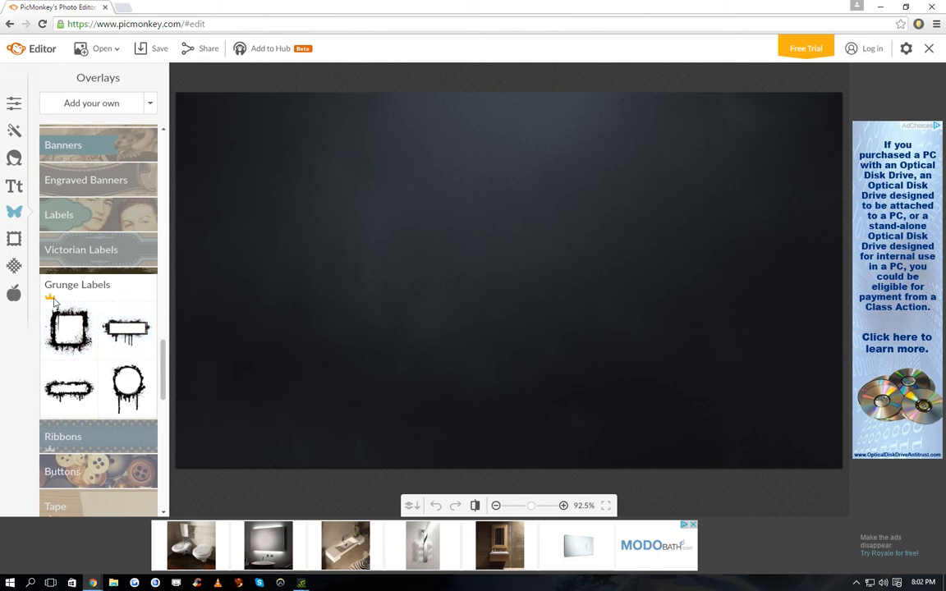
pyautogui.moveTo(53, 301)
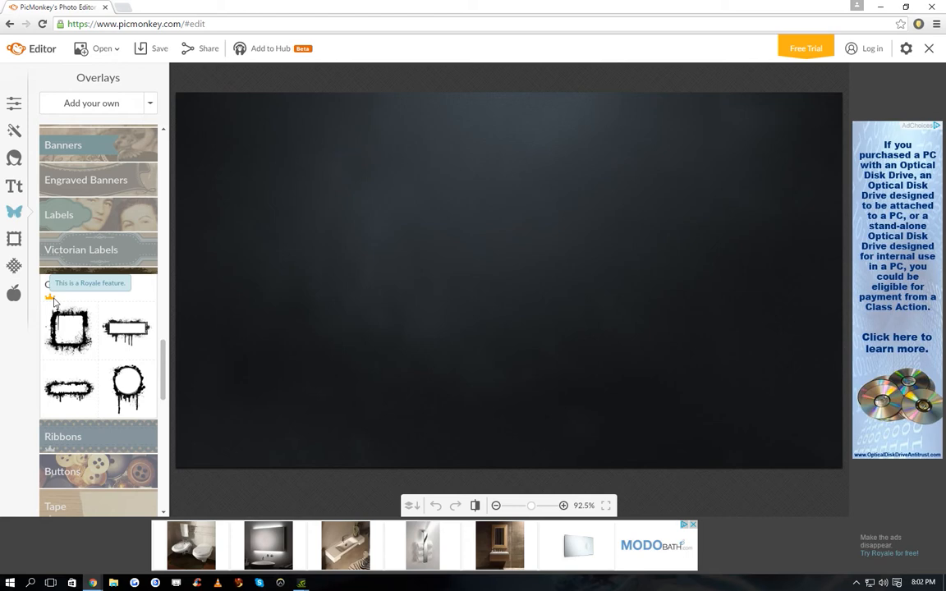
# Step: Add the oval ornate frame from the basic Victorian Labels overlays, enlarge it over the upper middle of the canvas, and fade it to 45%
pyautogui.click(110, 249)
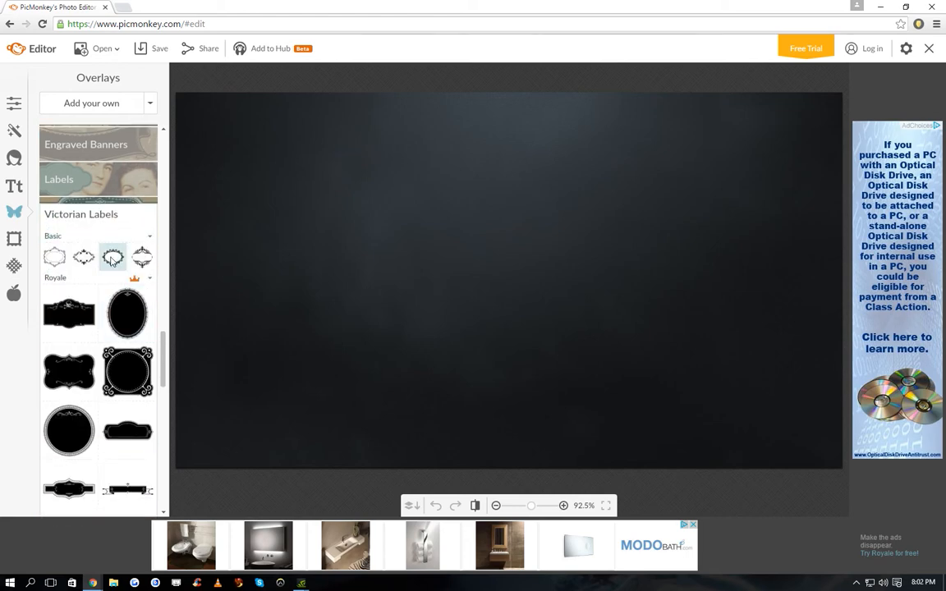
pyautogui.click(112, 259)
pyautogui.moveTo(519, 276); pyautogui.dragTo(601, 354)
pyautogui.moveTo(529, 189); pyautogui.dragTo(579, 160)
pyautogui.moveTo(742, 220); pyautogui.dragTo(769, 224)
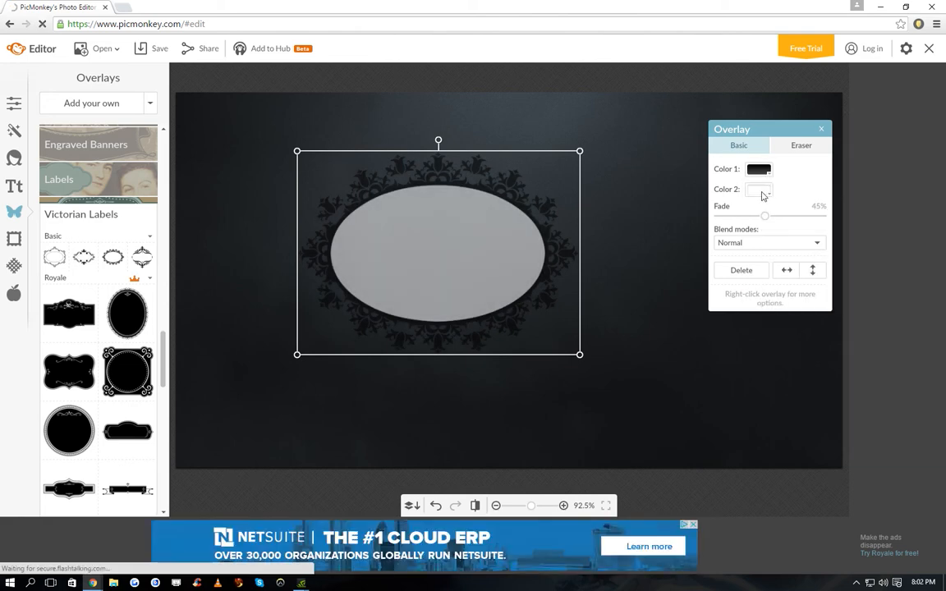
# Step: Recolor the oval ornate overlay with dark green for its border and orange for its center
pyautogui.click(767, 174)
pyautogui.click(779, 237)
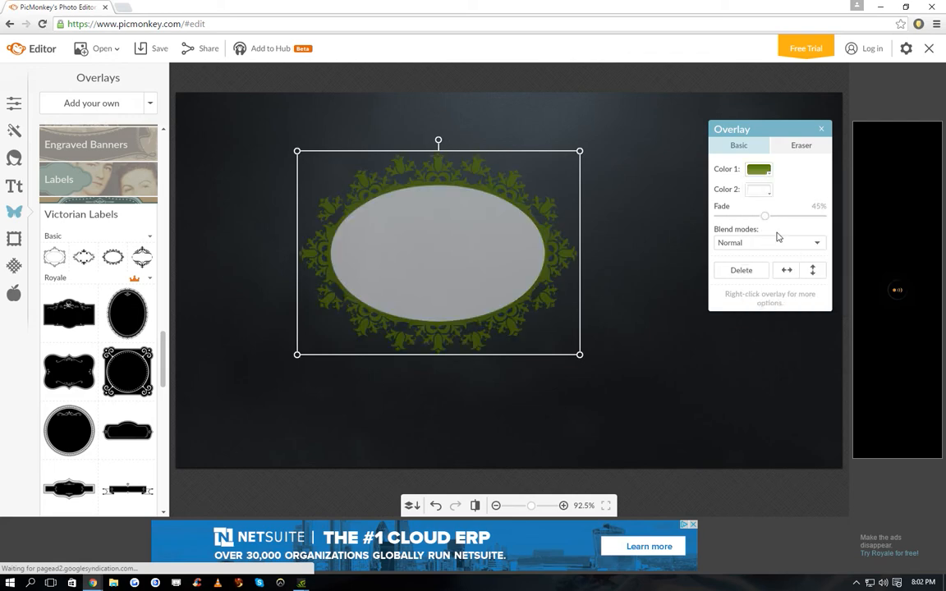
pyautogui.click(762, 190)
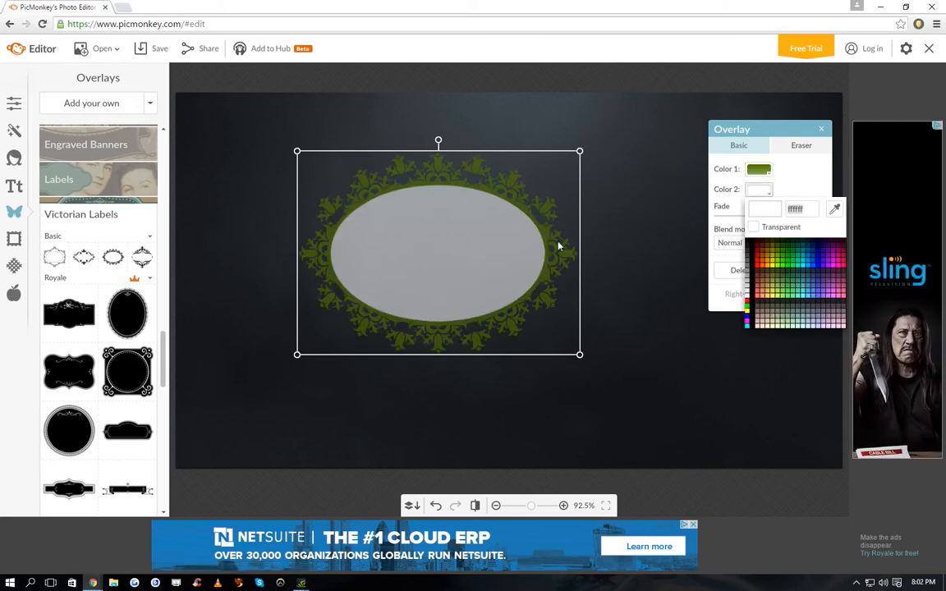
pyautogui.click(767, 265)
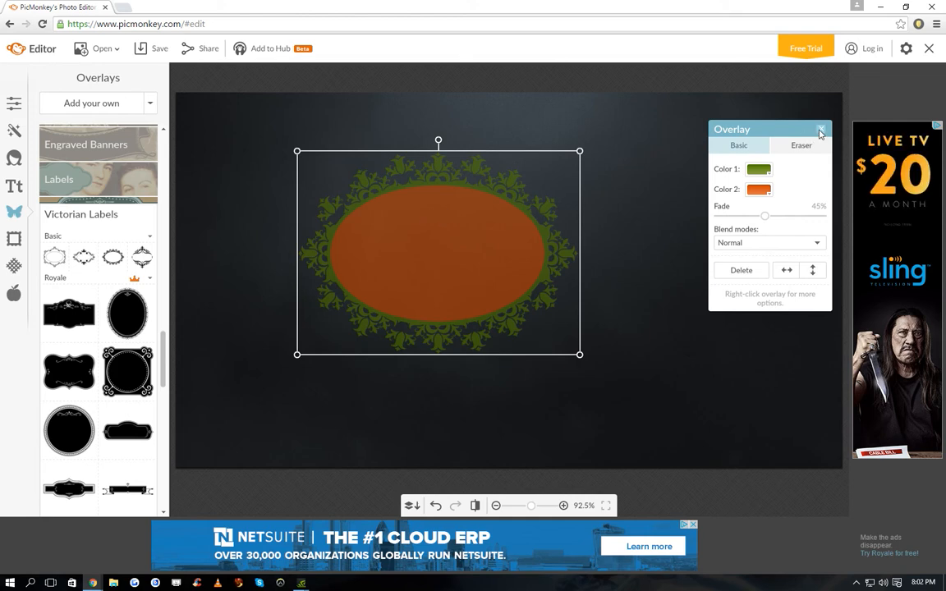
# Step: Delete the oval ornate frame overlay from the canvas
pyautogui.click(617, 125)
pyautogui.click(496, 224)
pyautogui.press('Delete')
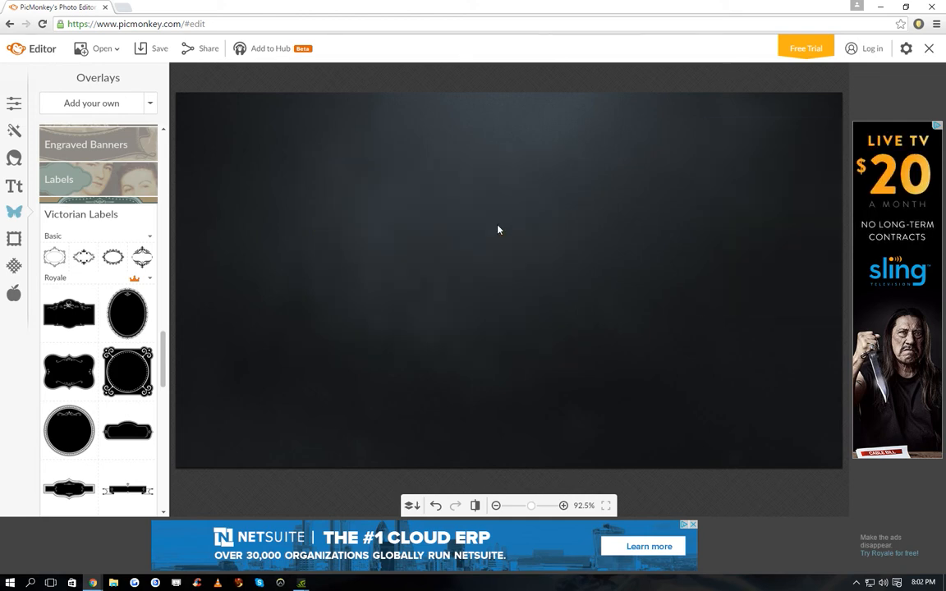
# Step: Add the picmonkey image from the Thumbart folder as an overlay and place it at the canvas's left edge, at mid-height
pyautogui.scroll(10, 101, 126)
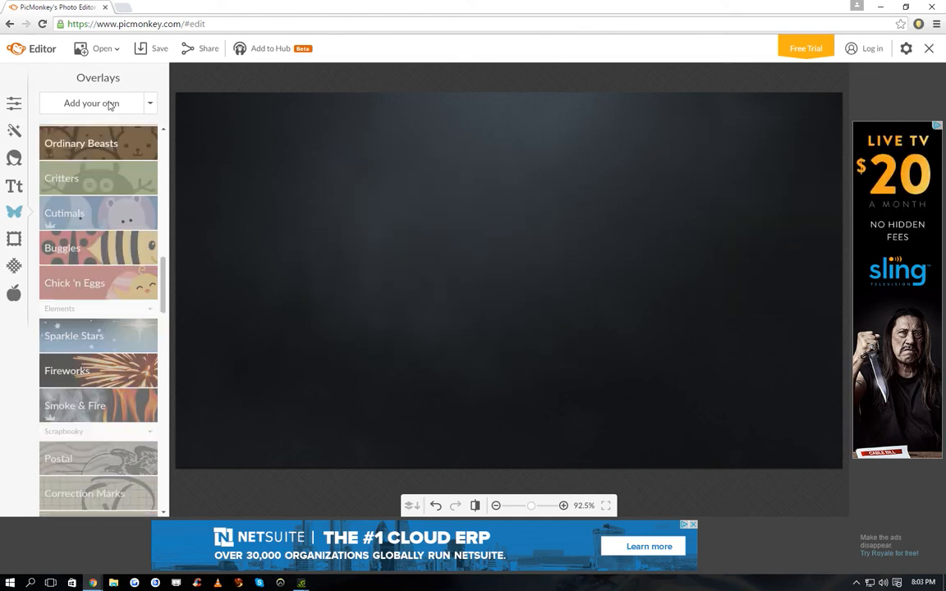
pyautogui.click(109, 103)
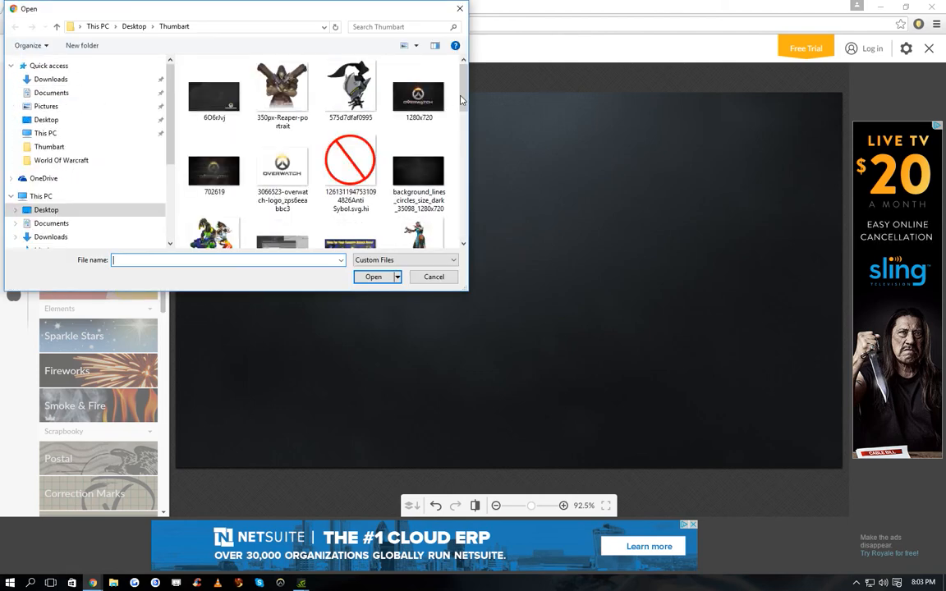
pyautogui.moveTo(473, 109); pyautogui.dragTo(604, 164)
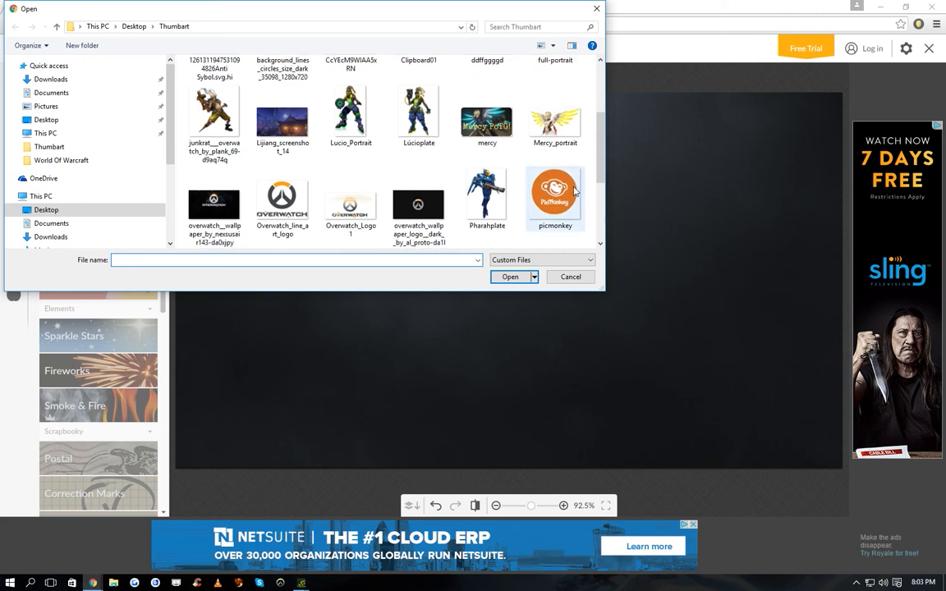
pyautogui.doubleClick(563, 197)
pyautogui.moveTo(452, 261); pyautogui.dragTo(243, 275)
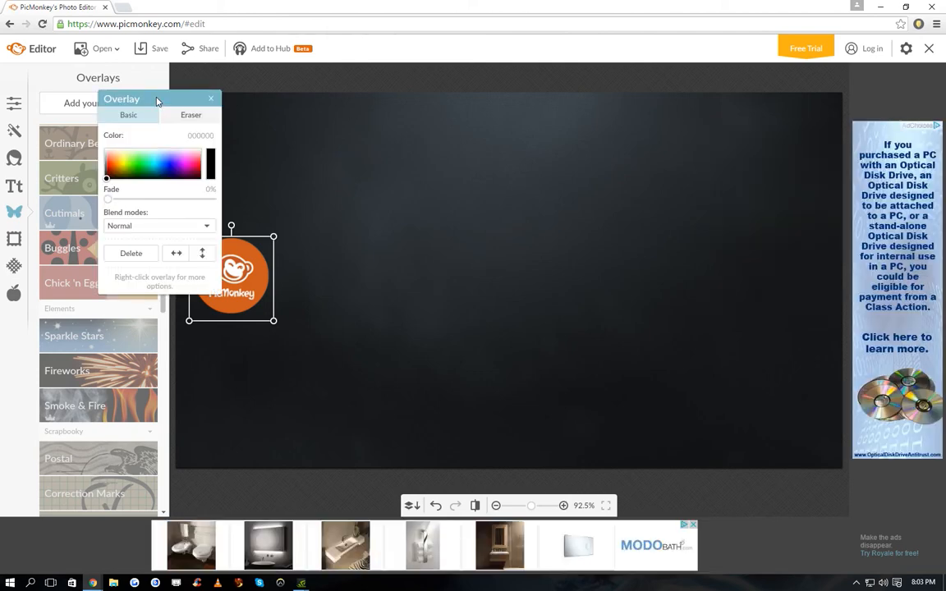
pyautogui.moveTo(157, 102); pyautogui.dragTo(106, 79)
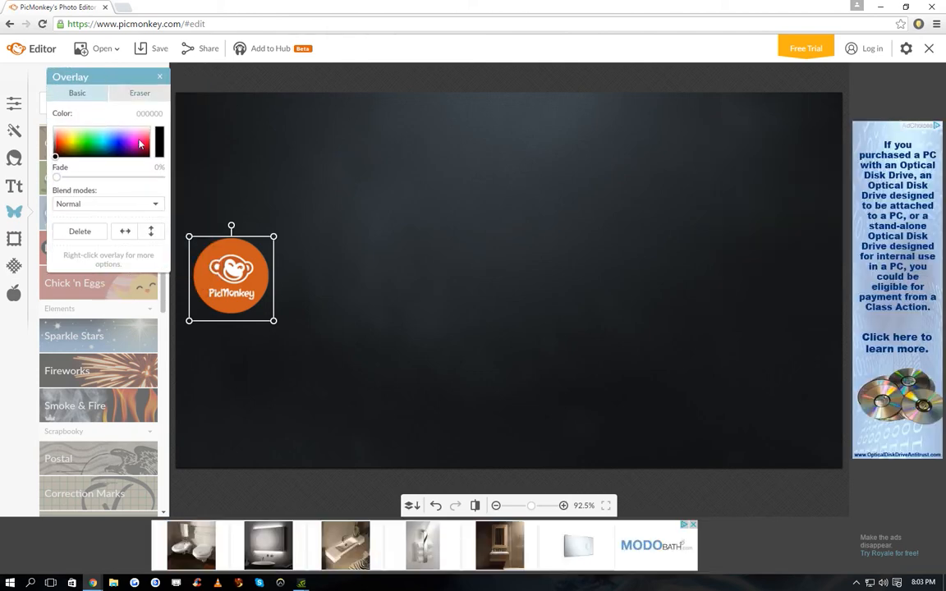
pyautogui.click(327, 273)
# Step: Duplicate the round PicMonkey logo and move the copy to the canvas's right edge, level with the original
pyautogui.rightClick(247, 277)
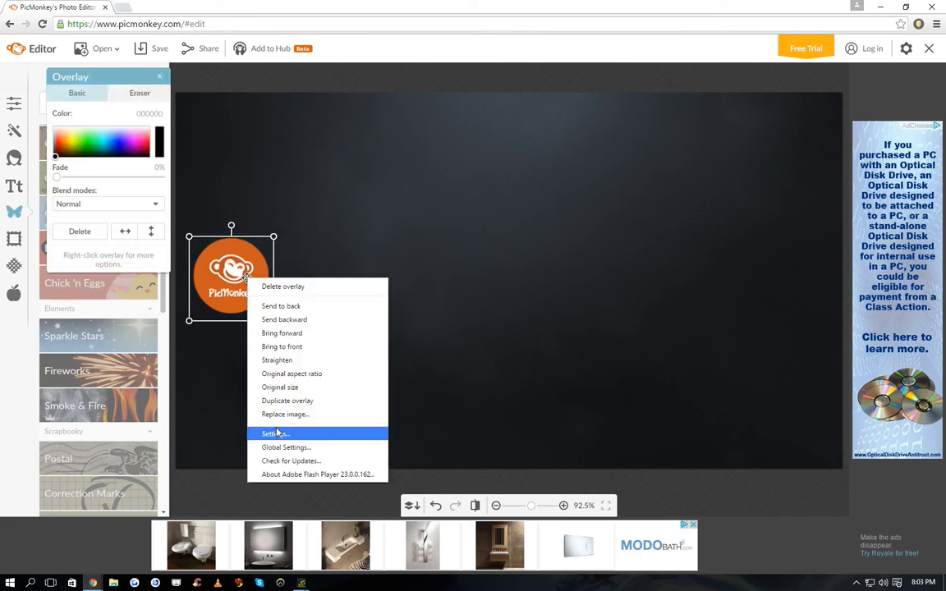
pyautogui.click(282, 403)
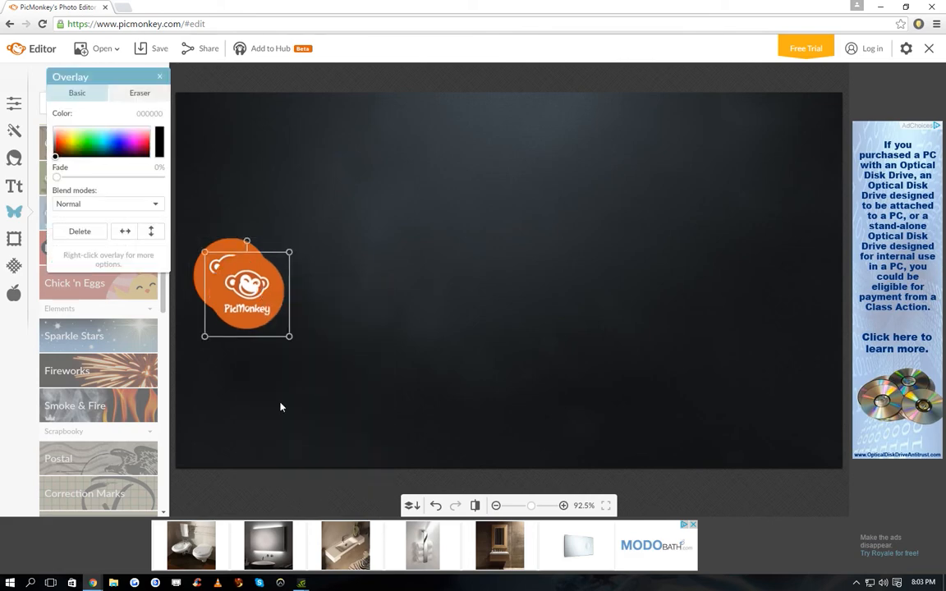
pyautogui.moveTo(238, 284); pyautogui.dragTo(785, 306)
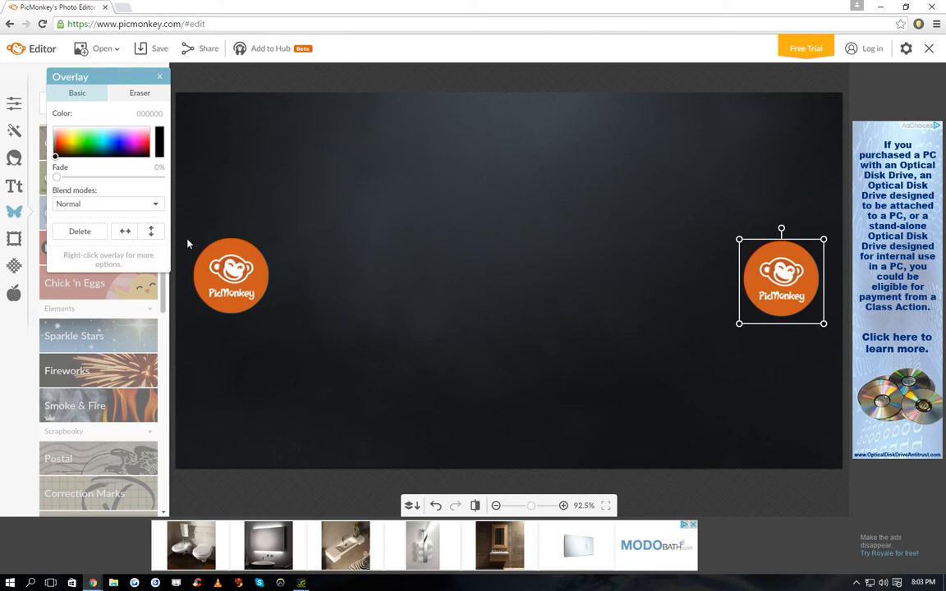
# Step: Try flipping the right-hand round logo horizontally and vertically, returning it to its original orientation
pyautogui.click(127, 233)
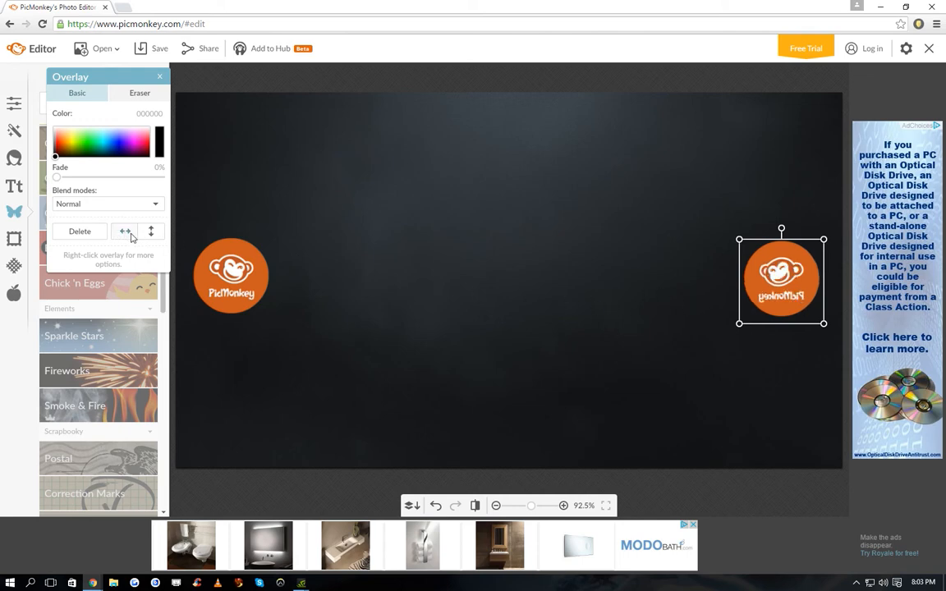
pyautogui.click(127, 233)
pyautogui.click(127, 232)
pyautogui.click(127, 233)
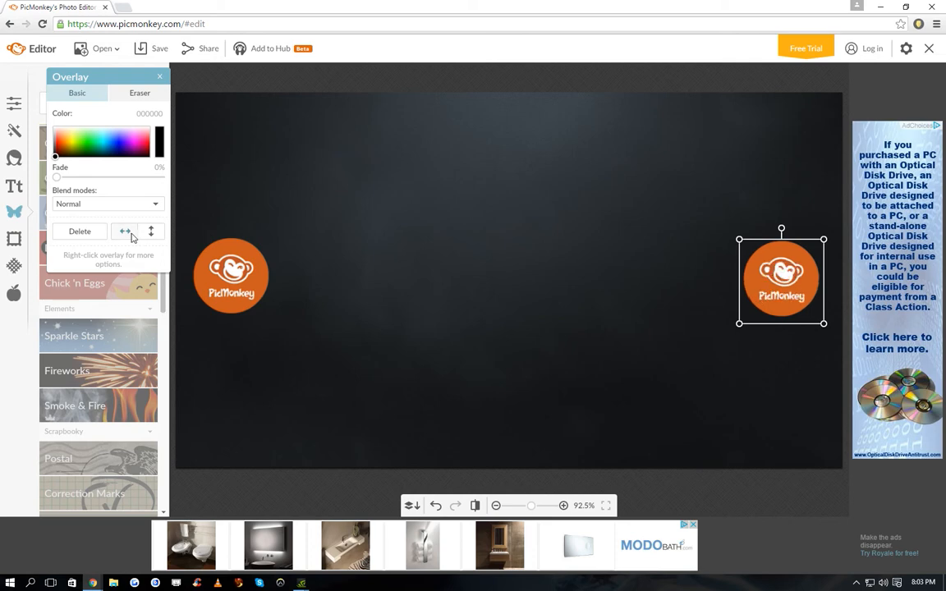
pyautogui.click(150, 232)
pyautogui.click(150, 232)
pyautogui.click(151, 231)
pyautogui.click(150, 231)
pyautogui.click(693, 367)
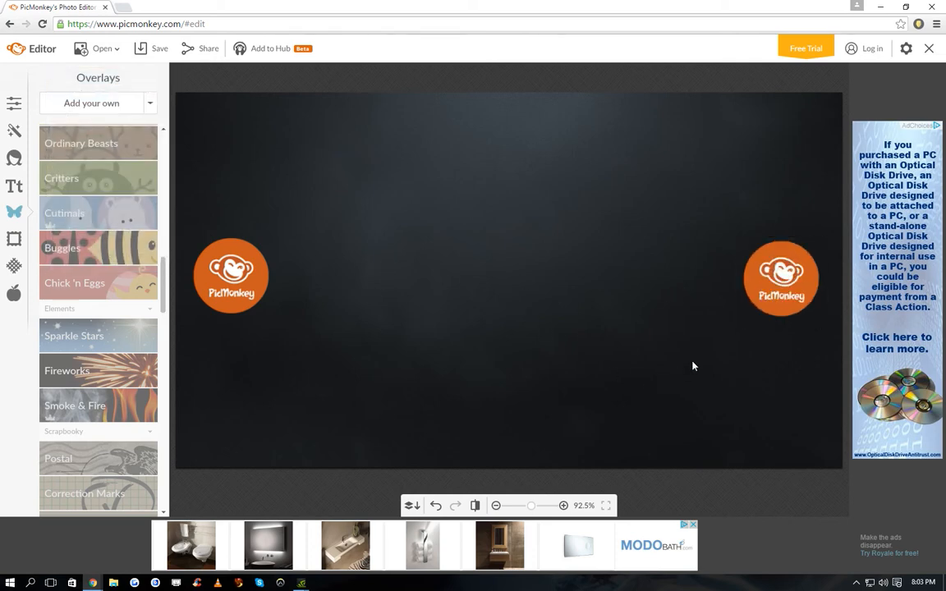
# Step: Add the pic-monkey-online-editor image from the Thumbart folder as an overlay, enlarge it, and center it between the two round logos
pyautogui.click(102, 109)
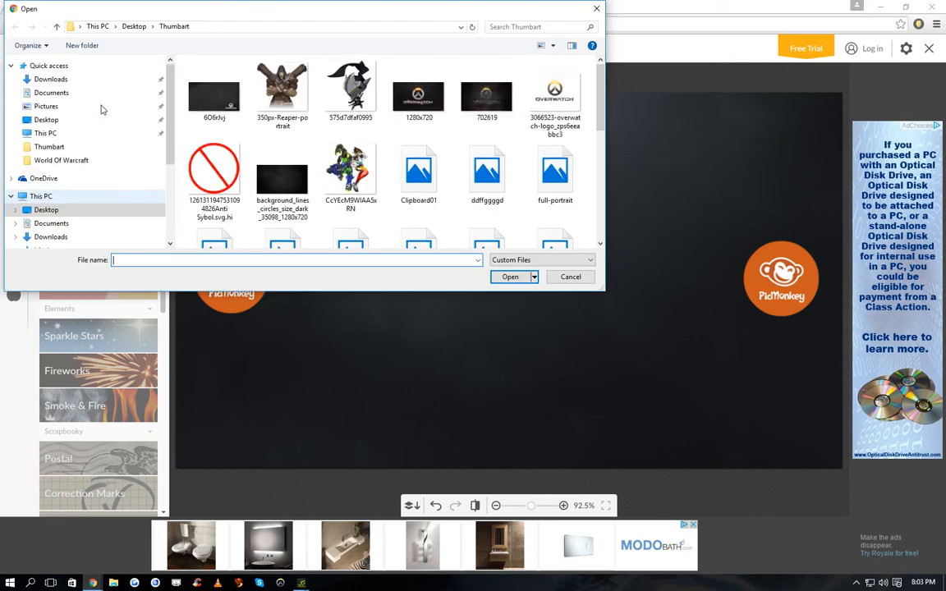
pyautogui.moveTo(600, 123); pyautogui.dragTo(601, 212)
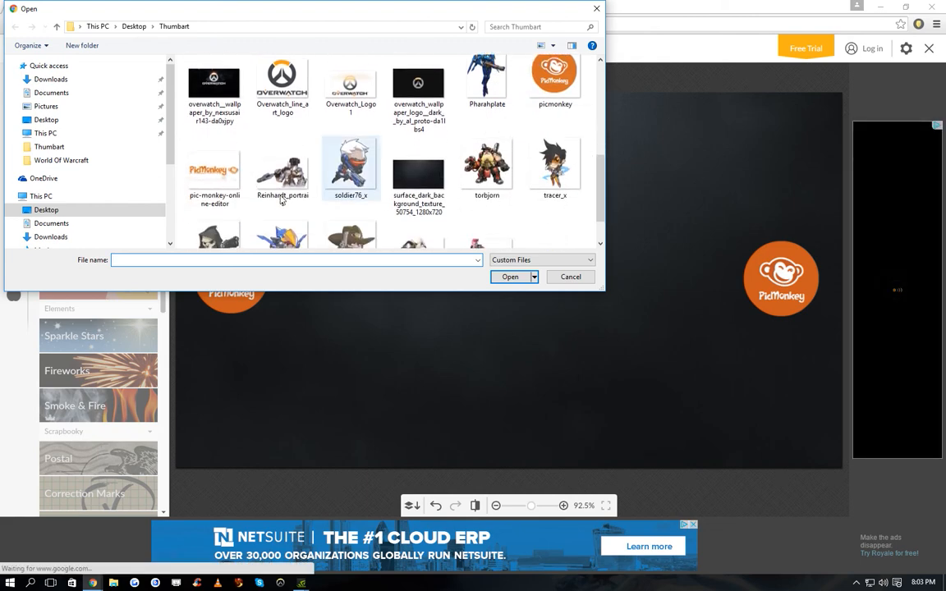
pyautogui.doubleClick(214, 191)
pyautogui.moveTo(533, 291); pyautogui.dragTo(510, 284)
pyautogui.moveTo(570, 335); pyautogui.dragTo(720, 386)
pyautogui.moveTo(631, 352); pyautogui.dragTo(603, 321)
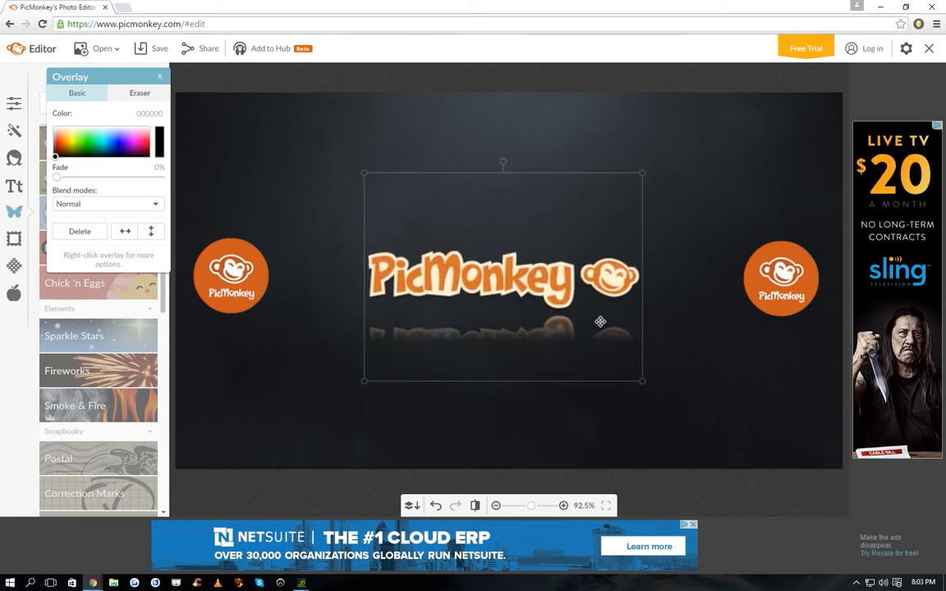
pyautogui.moveTo(645, 382); pyautogui.dragTo(640, 379)
pyautogui.moveTo(589, 336); pyautogui.dragTo(597, 346)
pyautogui.click(629, 415)
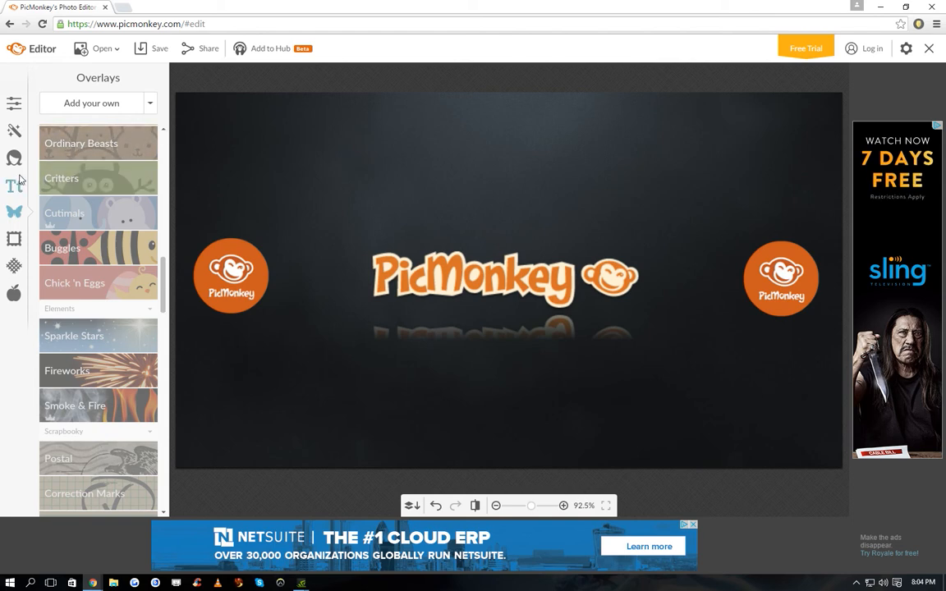
# Step: Change the canvas color to violet 6621ff and apply it
pyautogui.click(15, 105)
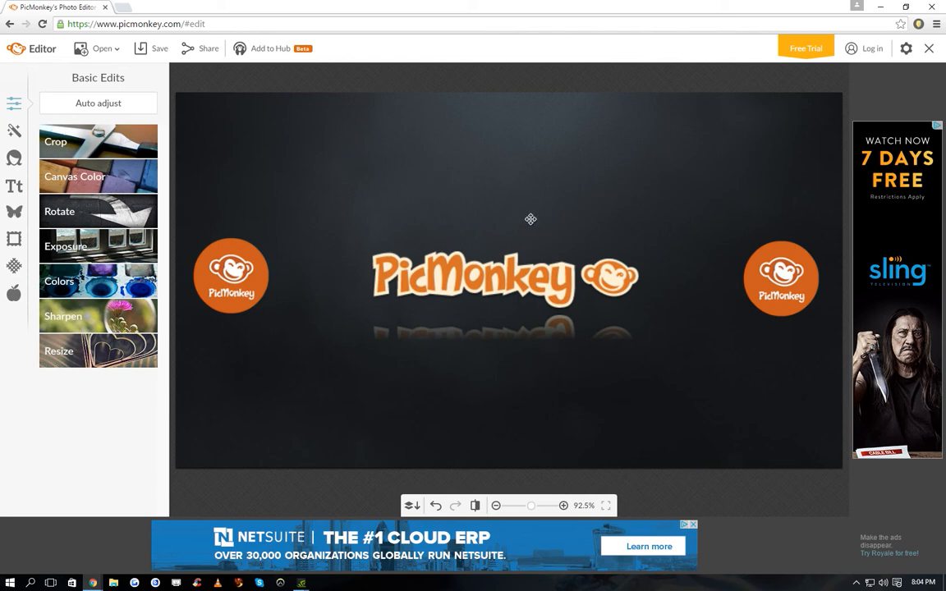
pyautogui.click(109, 176)
pyautogui.click(105, 179)
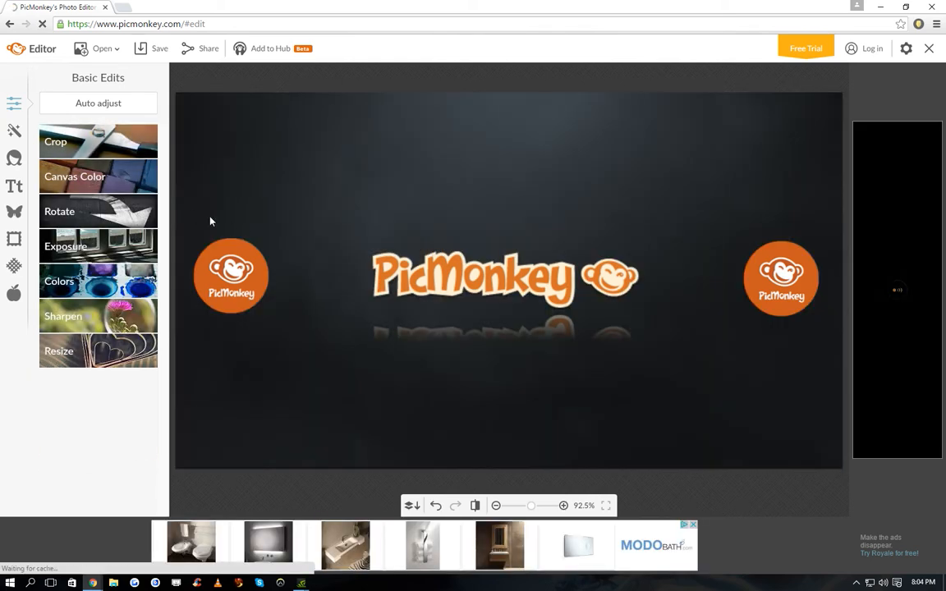
pyautogui.click(105, 179)
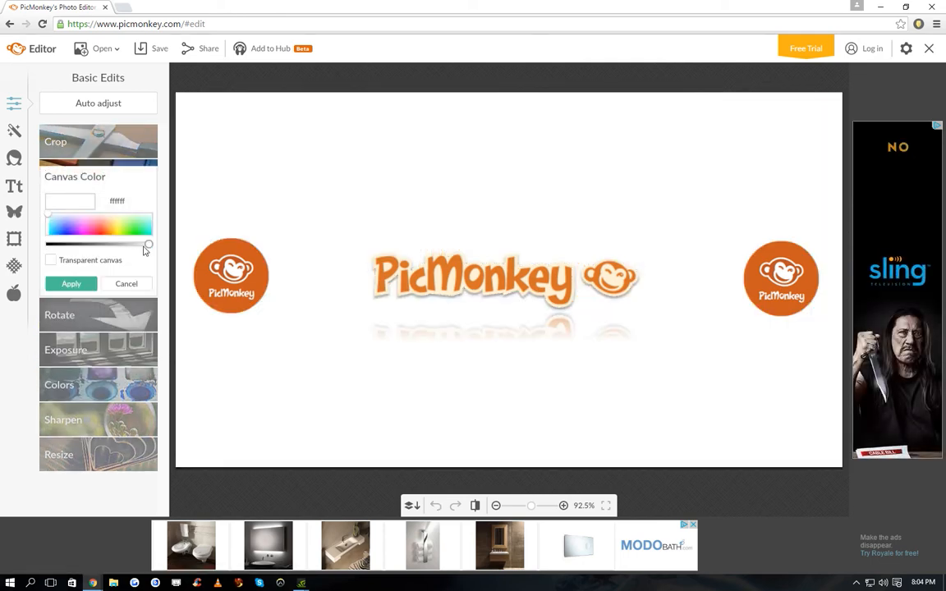
pyautogui.moveTo(71, 227)
pyautogui.mouseDown()
pyautogui.moveTo(118, 219)
pyautogui.moveTo(101, 241)
pyautogui.moveTo(73, 234)
pyautogui.mouseUp()
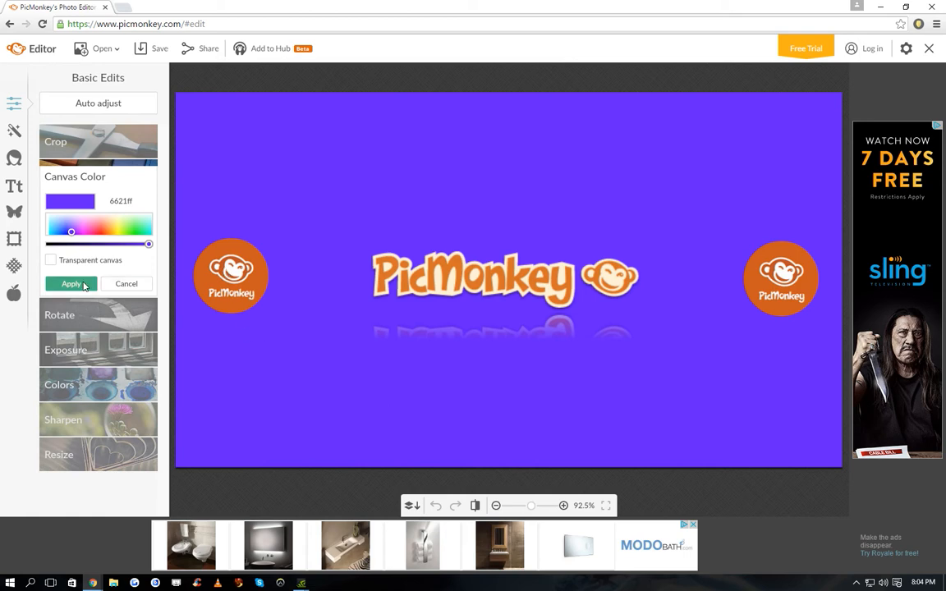
pyautogui.click(72, 283)
# Step: Nudge both round logos slightly inward and shift the central PicMonkey wordmark slightly right
pyautogui.click(218, 276)
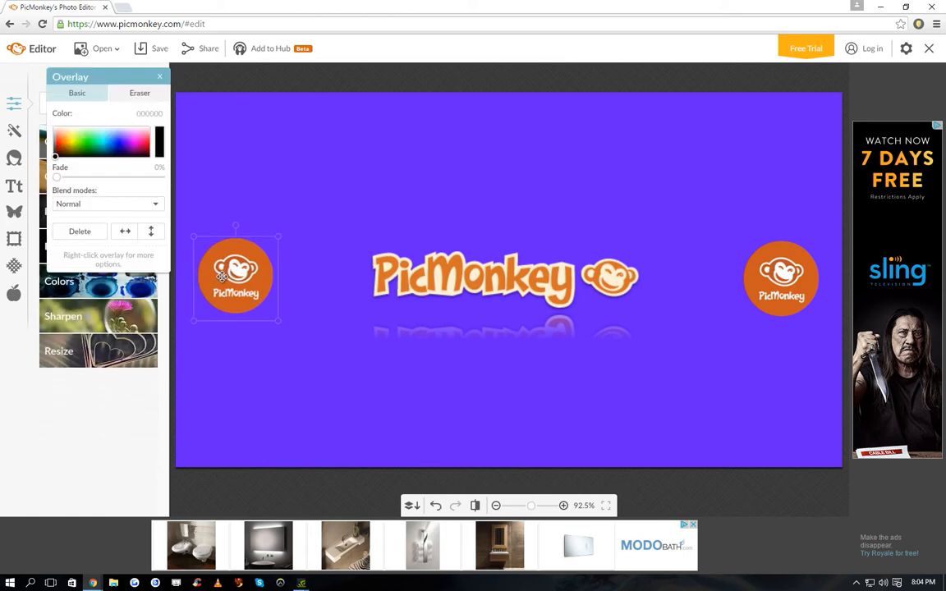
pyautogui.click(770, 292)
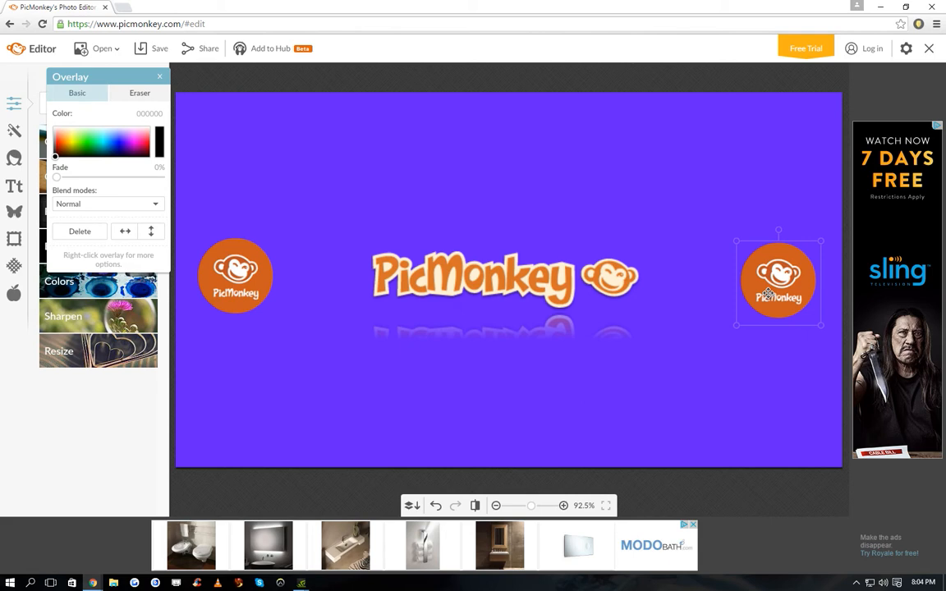
pyautogui.moveTo(542, 285); pyautogui.dragTo(547, 285)
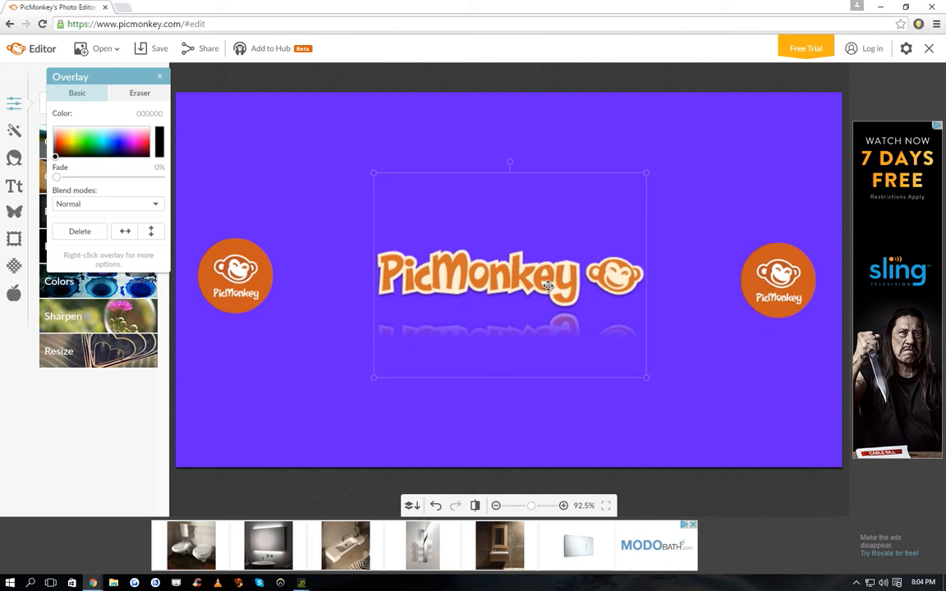
pyautogui.click(538, 404)
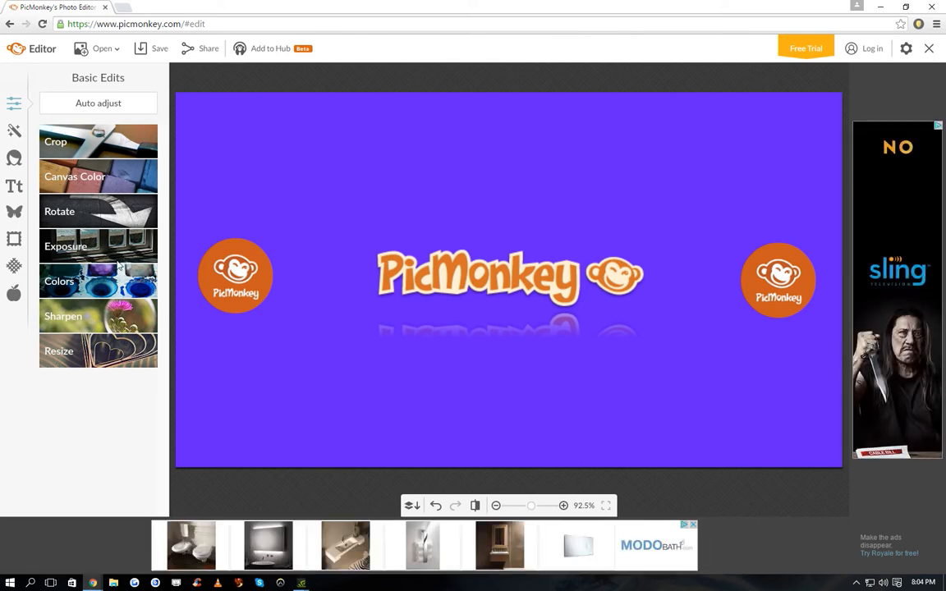
# Step: Apply the Simple Edge frame with a black outer edge of thickness 20 and a white inner edge of thickness 5
pyautogui.click(17, 239)
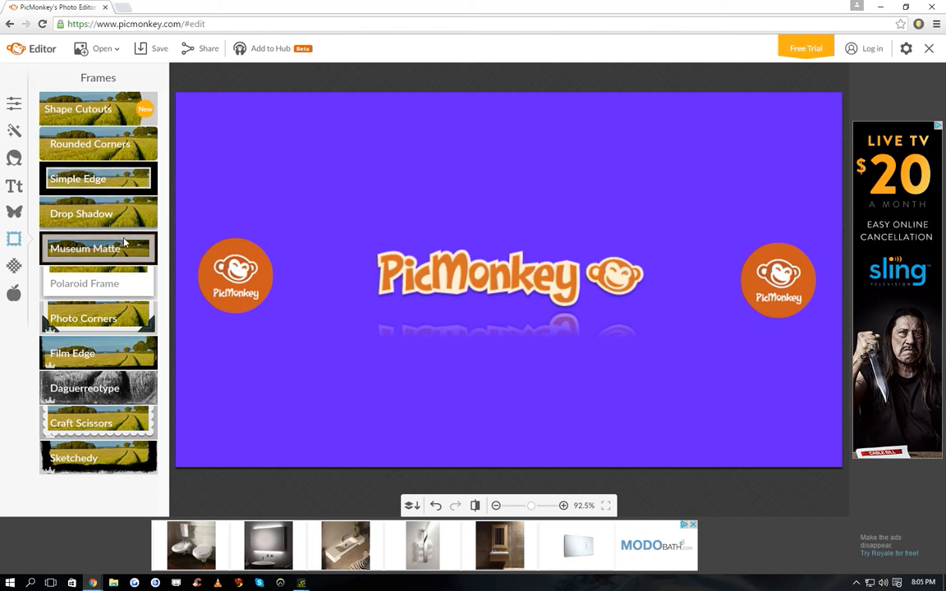
pyautogui.click(124, 184)
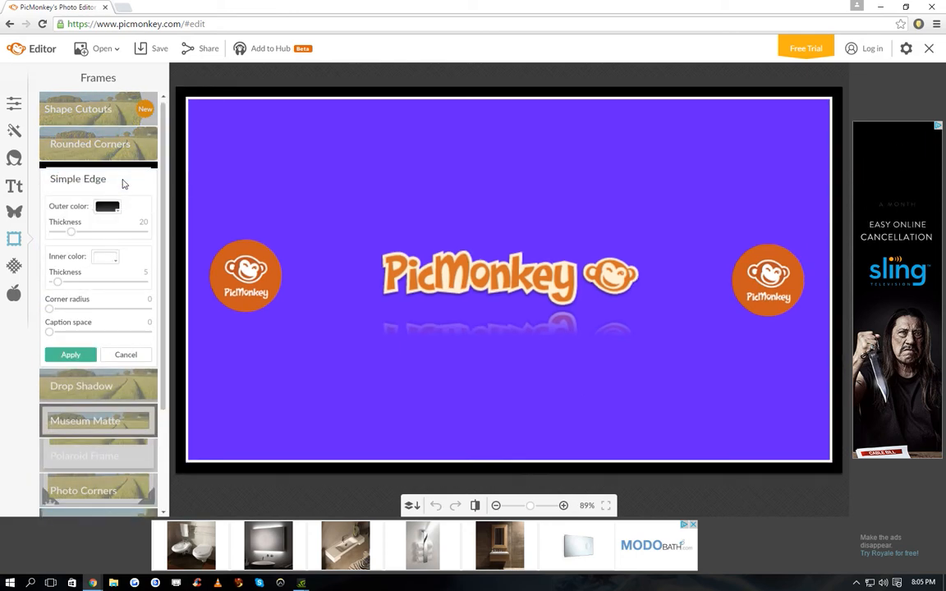
pyautogui.click(79, 355)
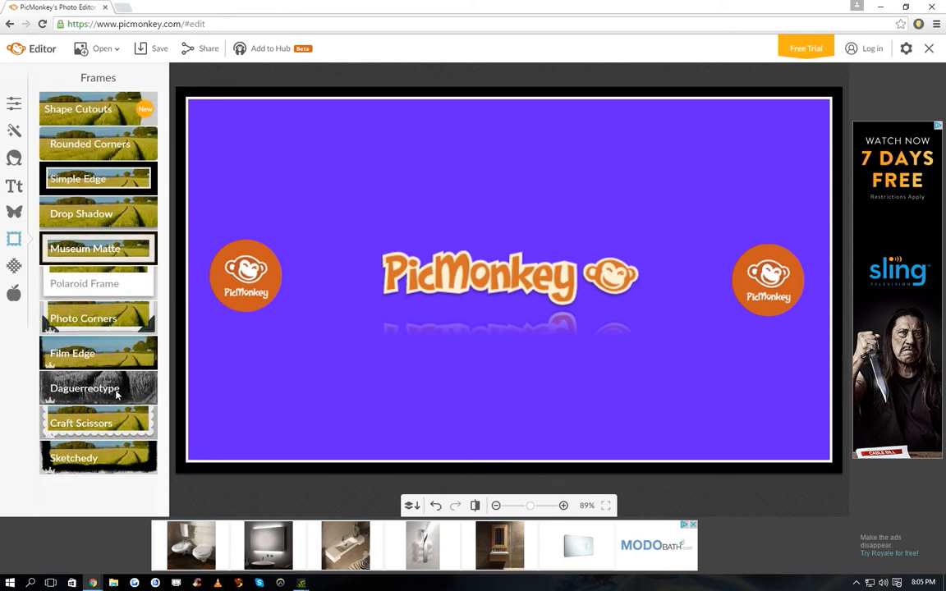
# Step: Preview the Sketchedy frame without applying it, and undo the Simple Edge frame
pyautogui.click(110, 456)
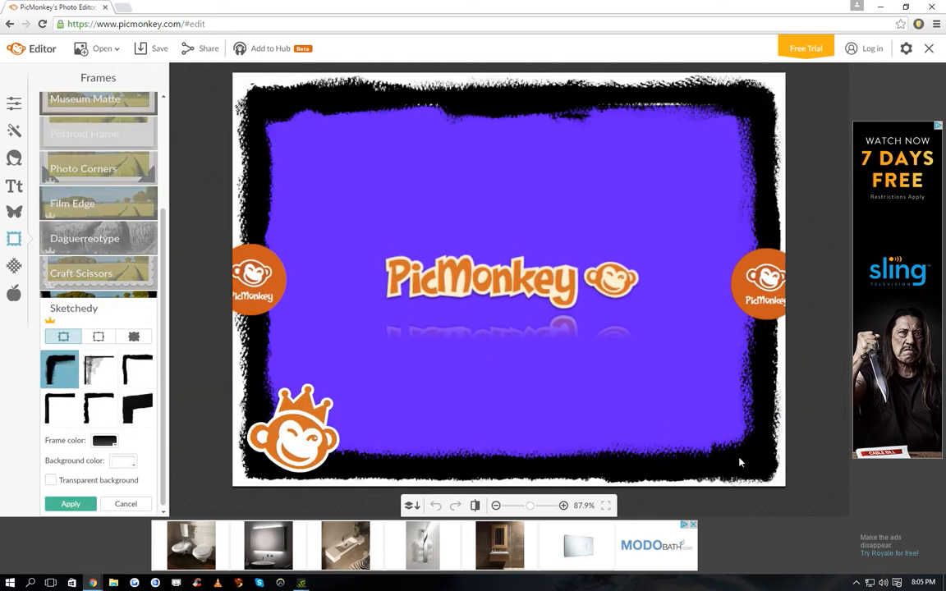
pyautogui.click(126, 503)
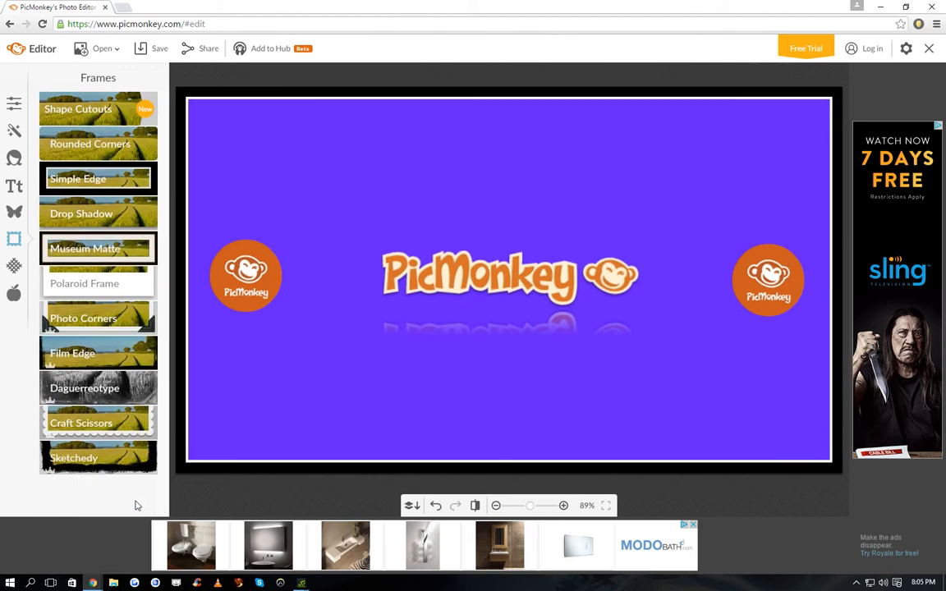
pyautogui.click(436, 505)
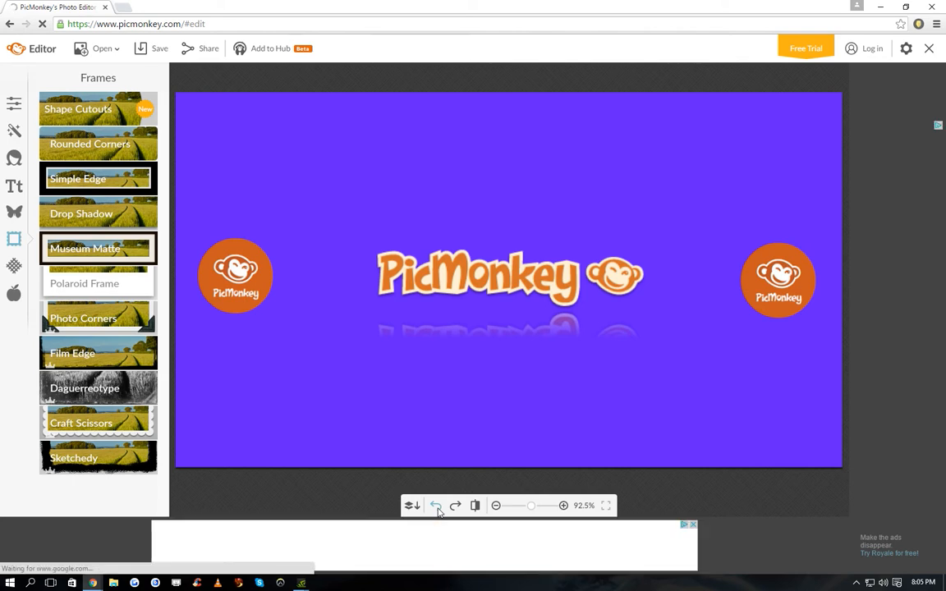
# Step: Apply the Rounded Corners frame with a corner radius of 72 and a white background
pyautogui.click(81, 135)
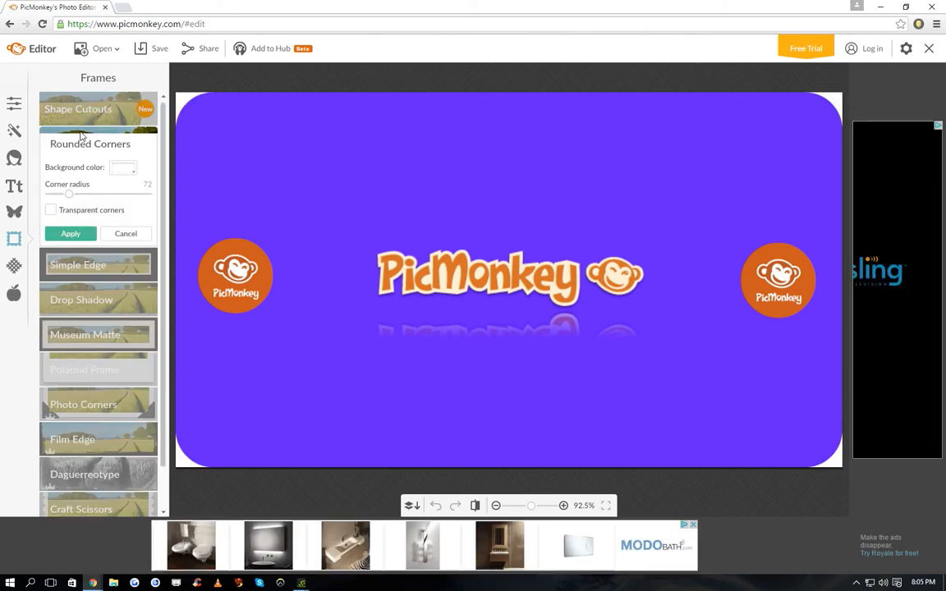
pyautogui.click(71, 235)
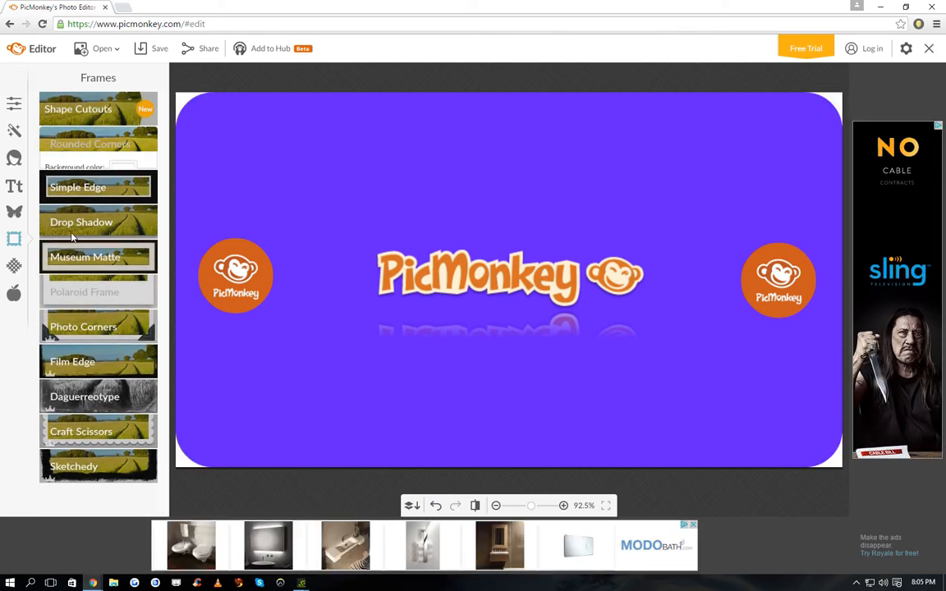
# Step: Try the Museum Matte frame with a green and a blue (0038aa) outer color, and cancel it
pyautogui.click(118, 246)
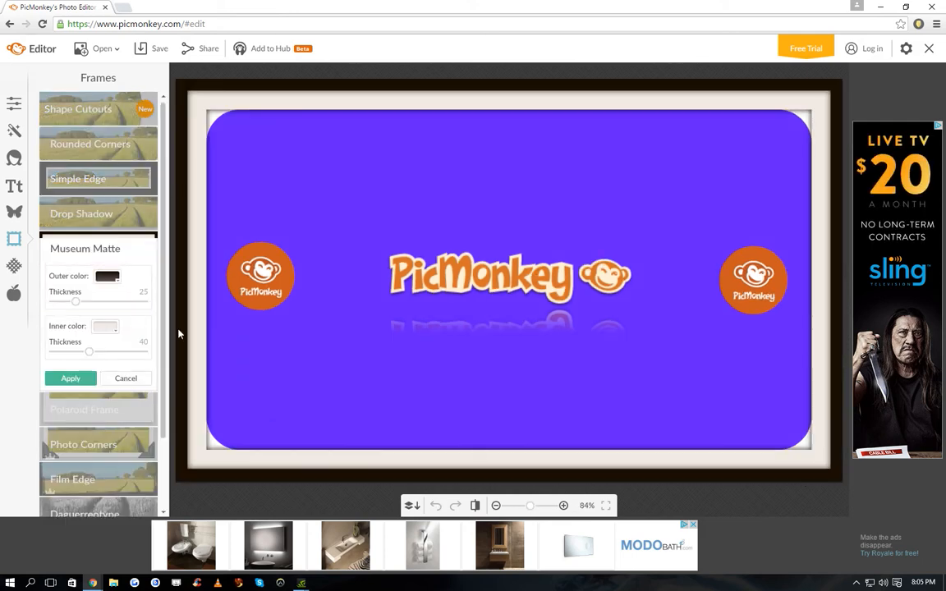
pyautogui.click(107, 276)
pyautogui.click(138, 328)
pyautogui.click(139, 331)
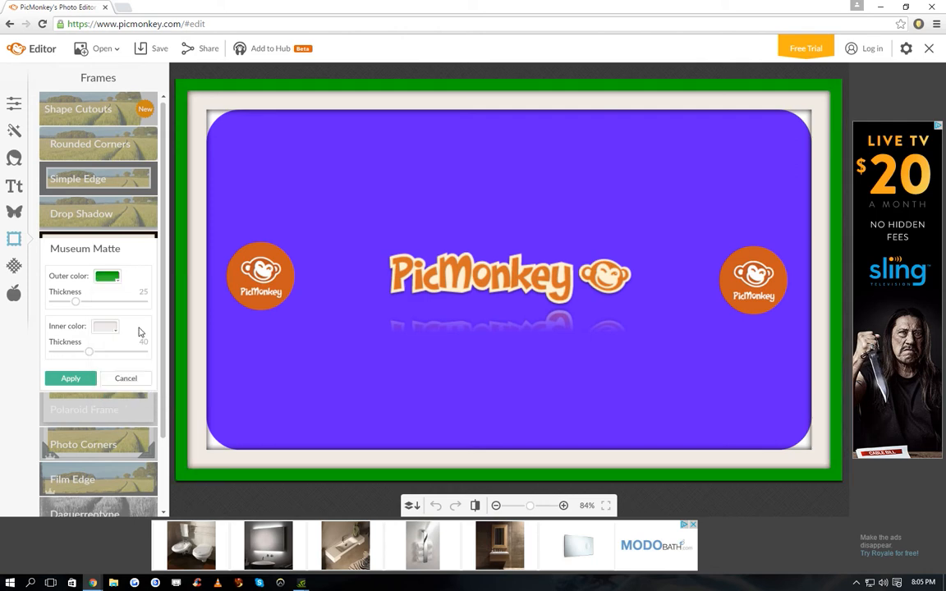
pyautogui.click(115, 279)
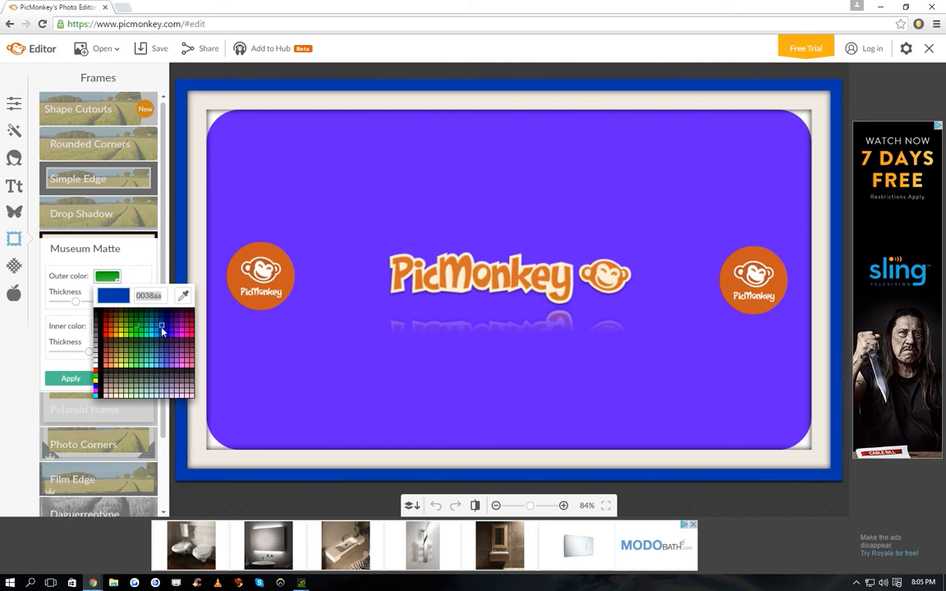
pyautogui.click(162, 331)
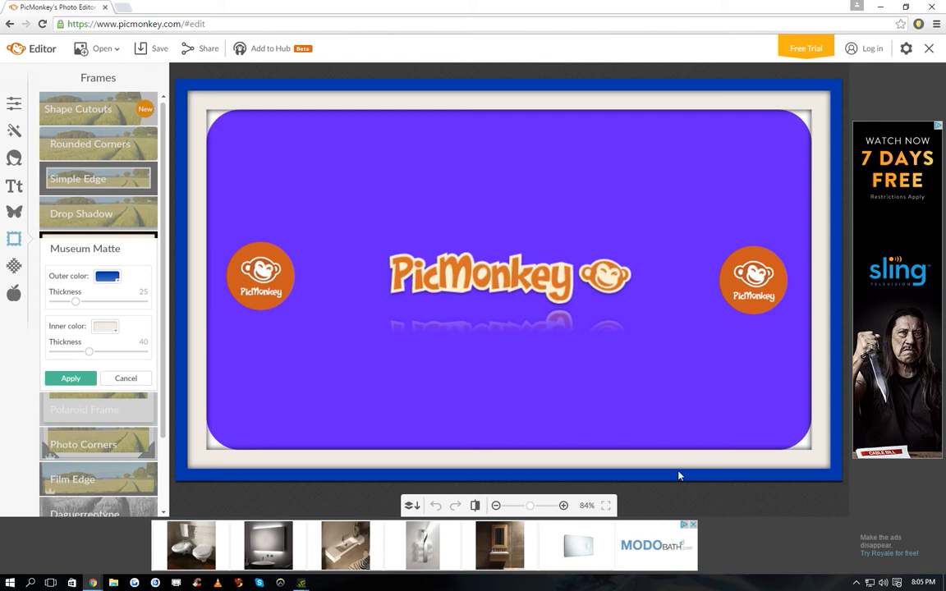
pyautogui.click(126, 378)
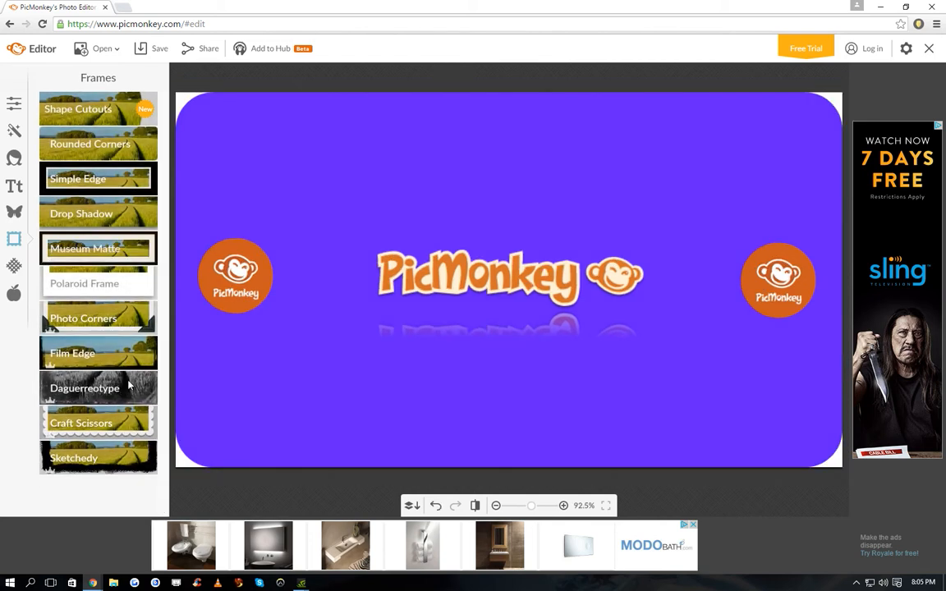
# Step: Undo the Rounded Corners frame and apply the first Burst texture with Multiply blend mode and 20% fade
pyautogui.click(436, 506)
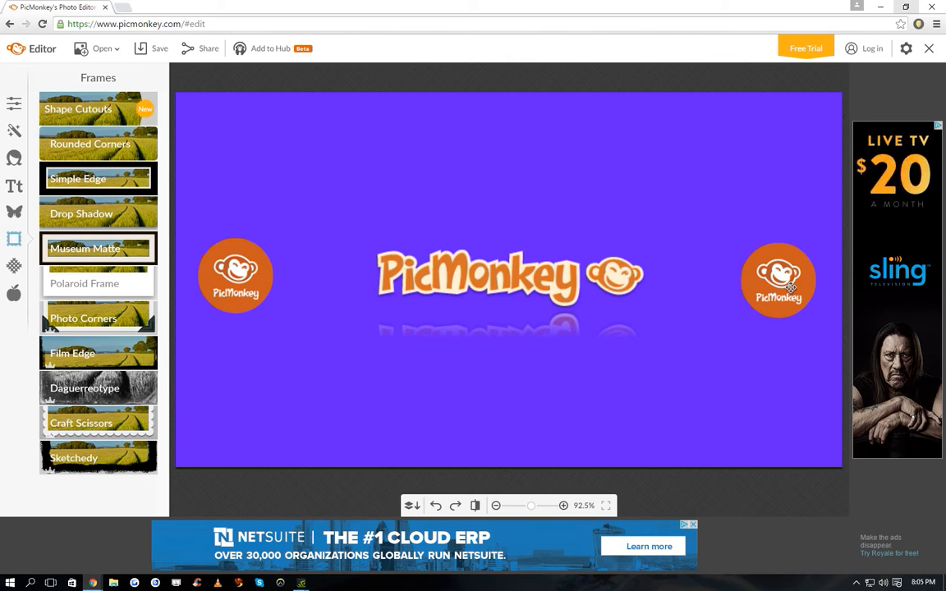
pyautogui.click(14, 271)
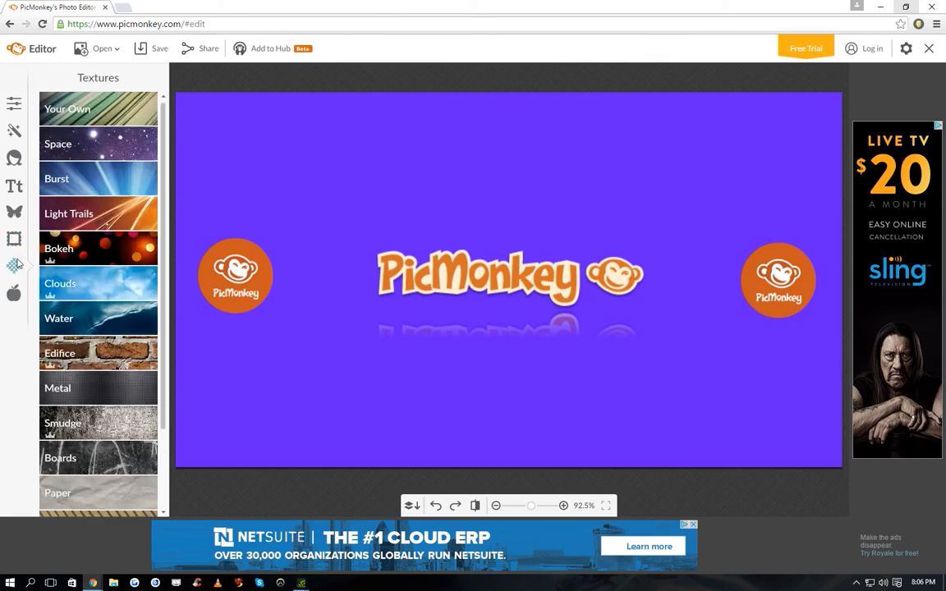
pyautogui.click(112, 177)
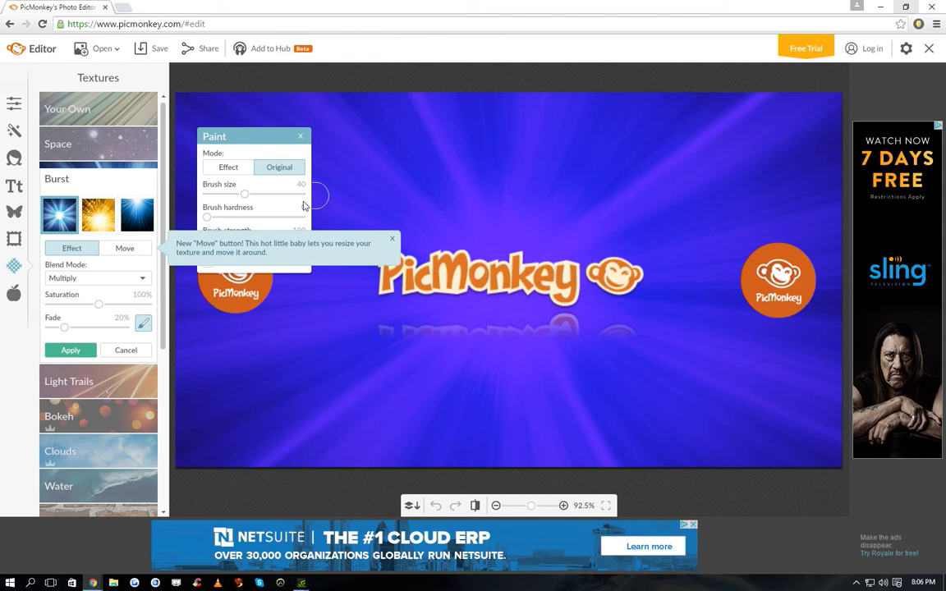
pyautogui.moveTo(265, 138)
pyautogui.mouseDown()
pyautogui.moveTo(211, 71)
pyautogui.moveTo(202, 74)
pyautogui.mouseUp()
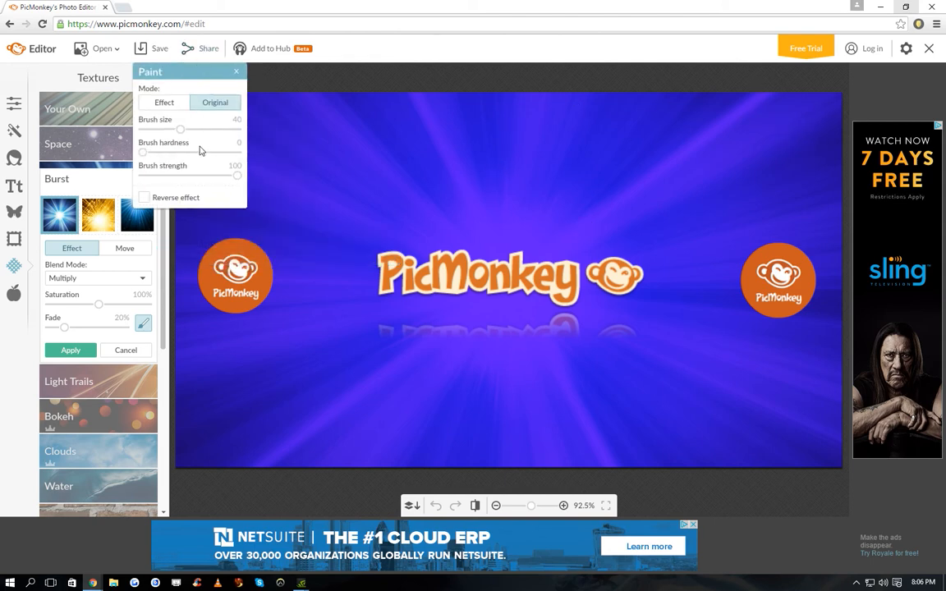
pyautogui.click(236, 73)
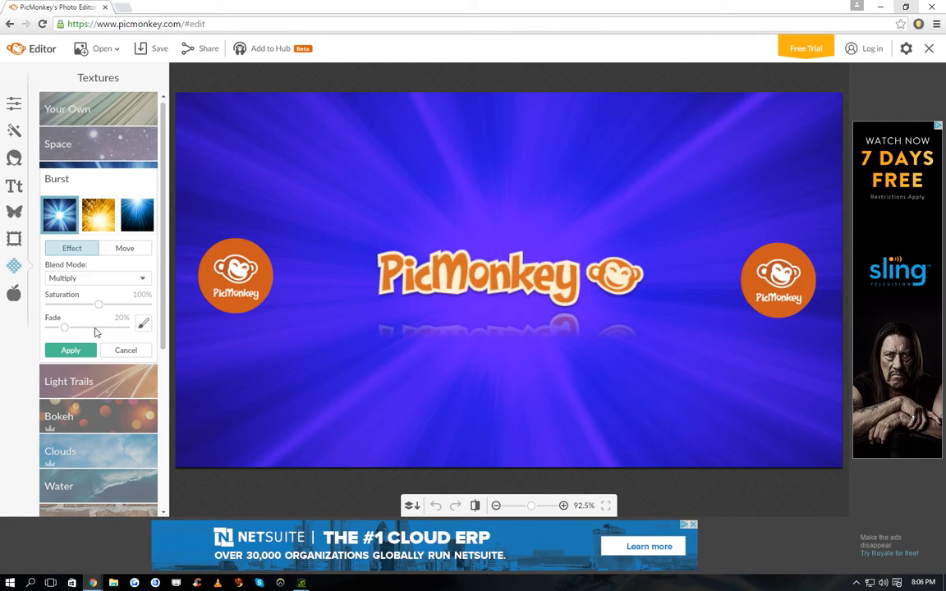
pyautogui.click(70, 350)
# Step: Apply the first Metal texture over the background with Multiply blend mode, 100% saturation and 20% fade
pyautogui.scroll(-2, 92, 287)
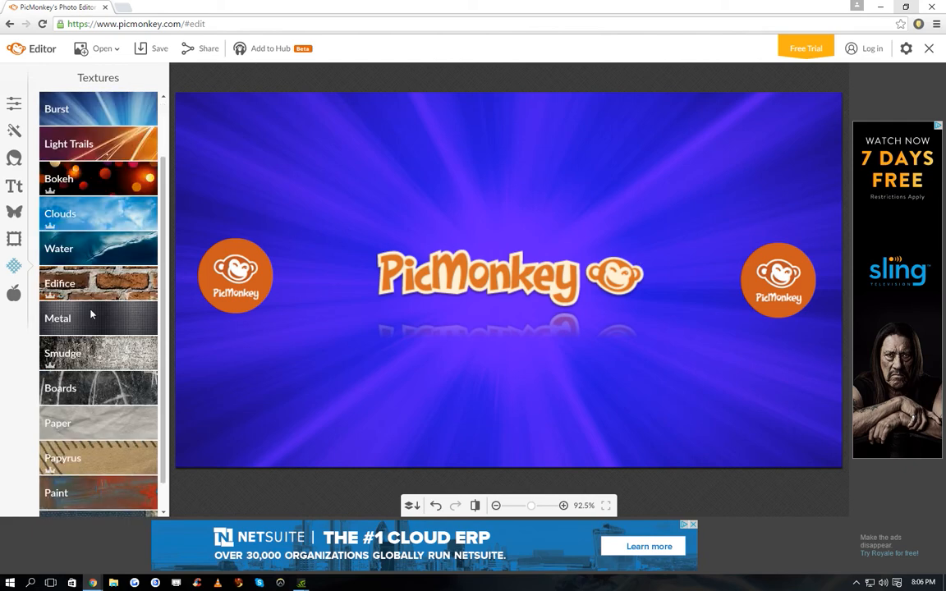
pyautogui.click(98, 301)
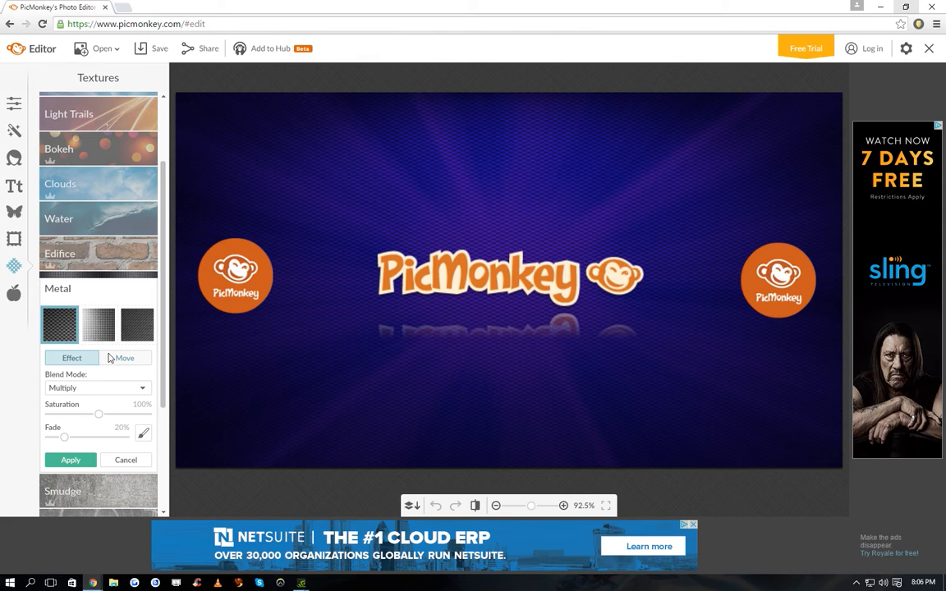
pyautogui.scroll(-1, 108, 358)
pyautogui.scroll(-1, 109, 358)
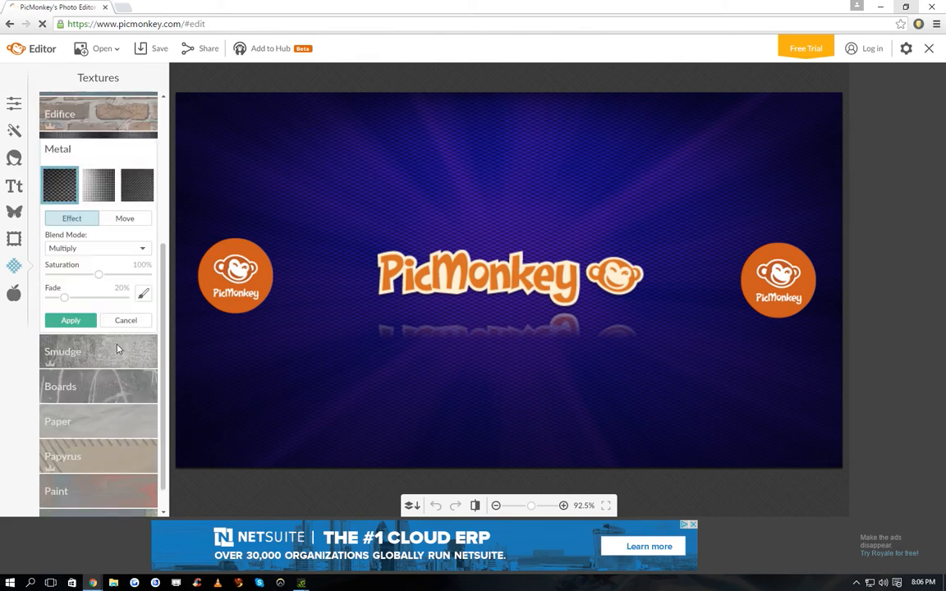
pyautogui.click(71, 320)
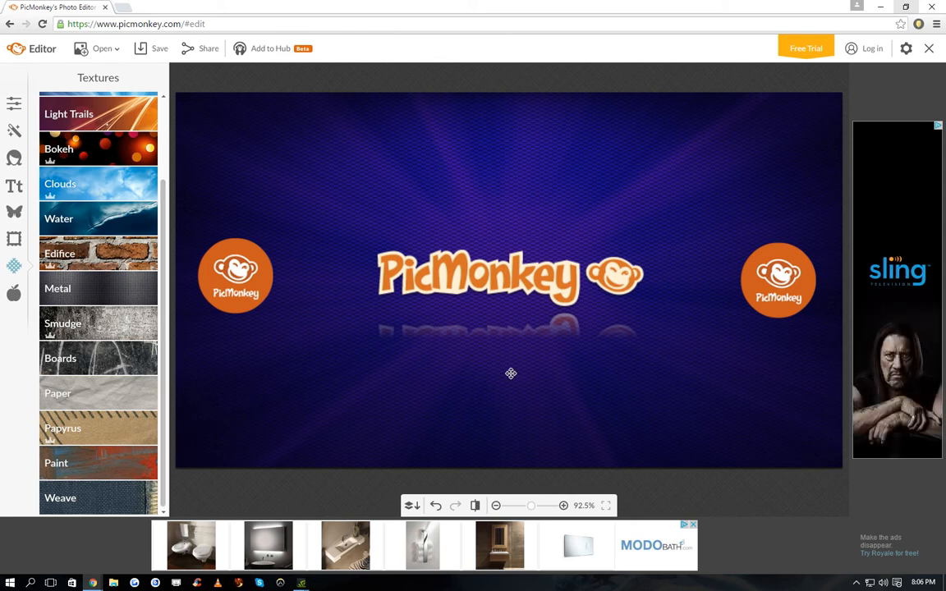
# Step: Browse the themes, open Zombies, and try the Zombulate effect without applying it
pyautogui.click(14, 294)
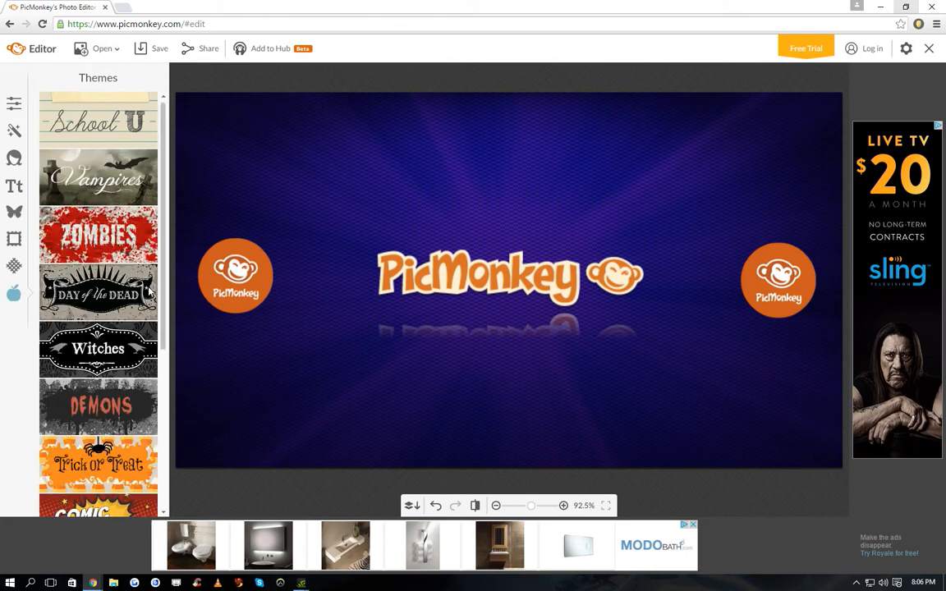
pyautogui.scroll(-1, 128, 224)
pyautogui.scroll(-3, 129, 224)
pyautogui.scroll(4, 131, 295)
pyautogui.click(120, 257)
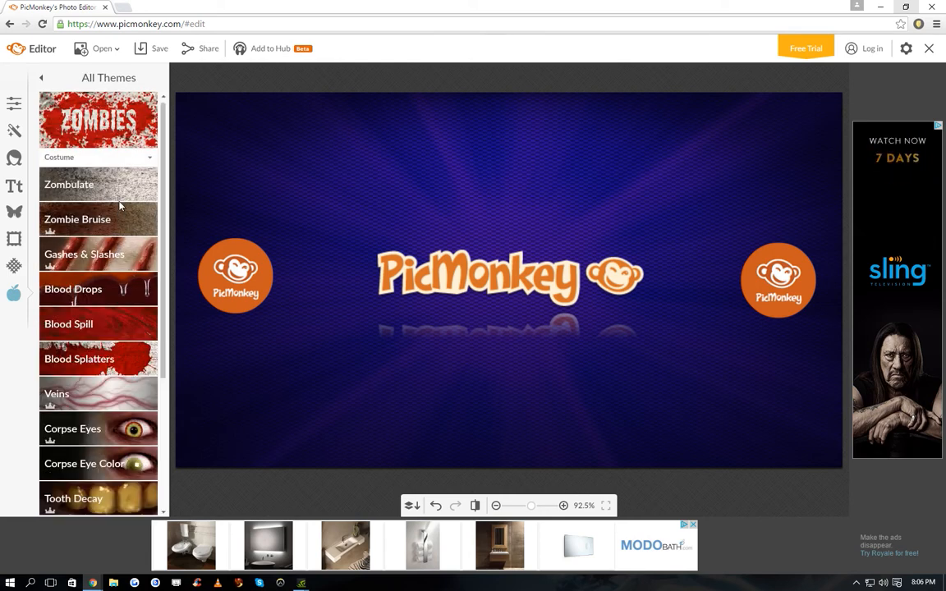
pyautogui.click(98, 185)
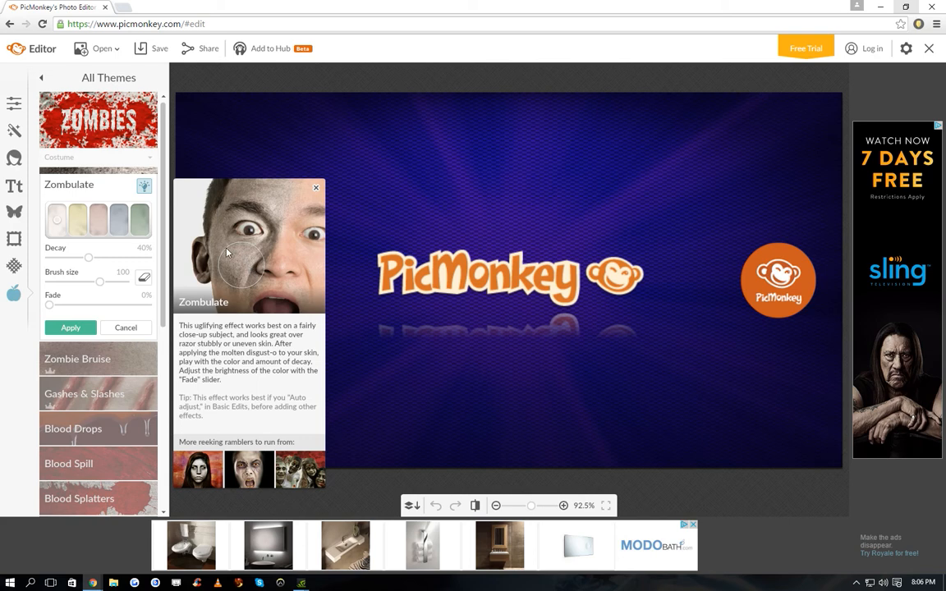
pyautogui.click(133, 328)
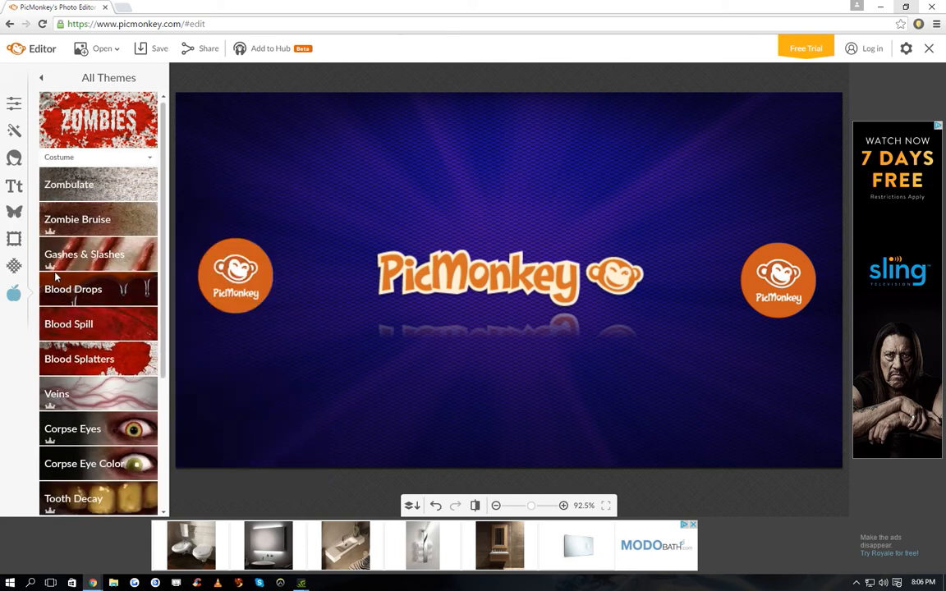
# Step: Add a single blood drop overlay from Blood Drops, move it above the PicMonkey wordmark, and delete it
pyautogui.click(101, 296)
pyautogui.click(85, 322)
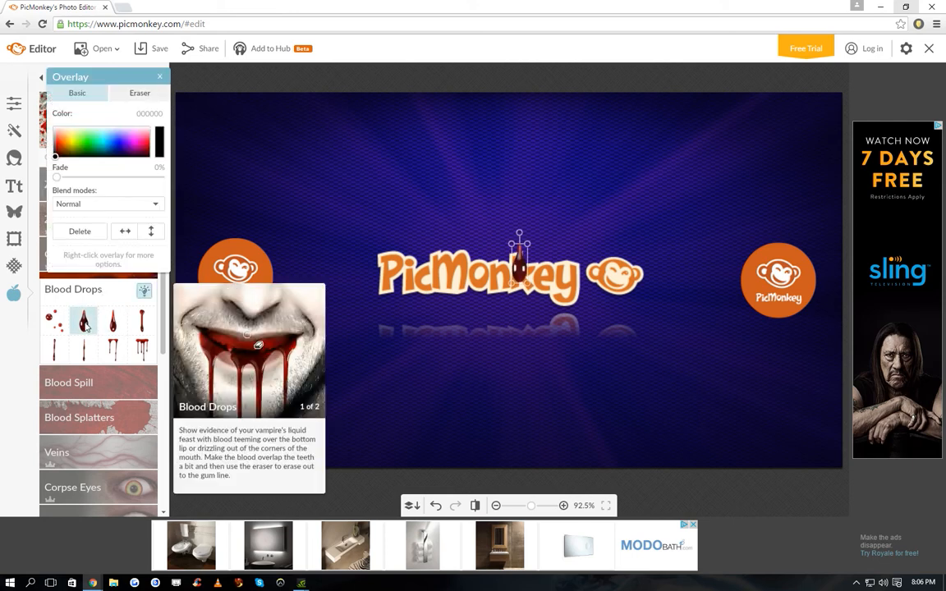
pyautogui.moveTo(519, 255); pyautogui.dragTo(392, 185)
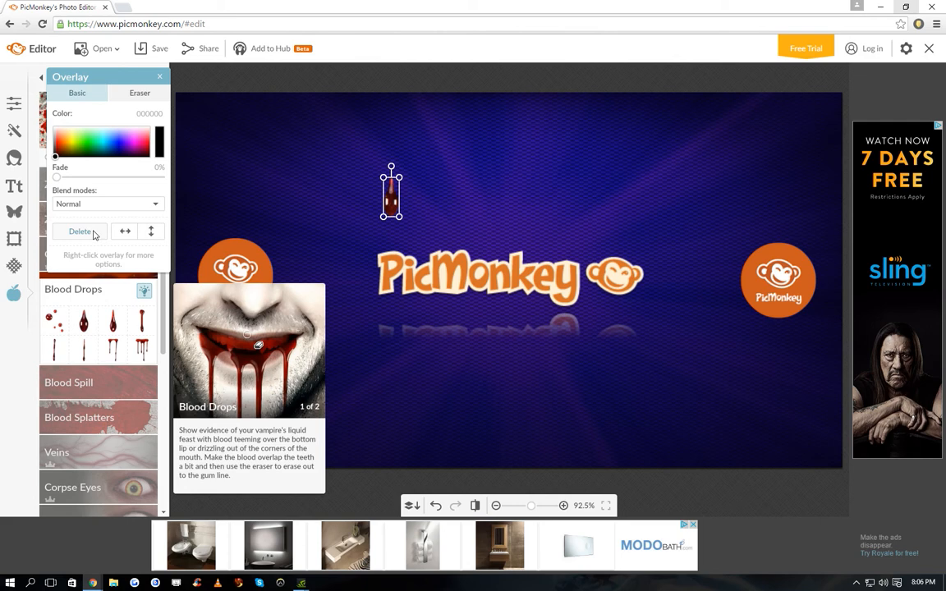
pyautogui.click(198, 101)
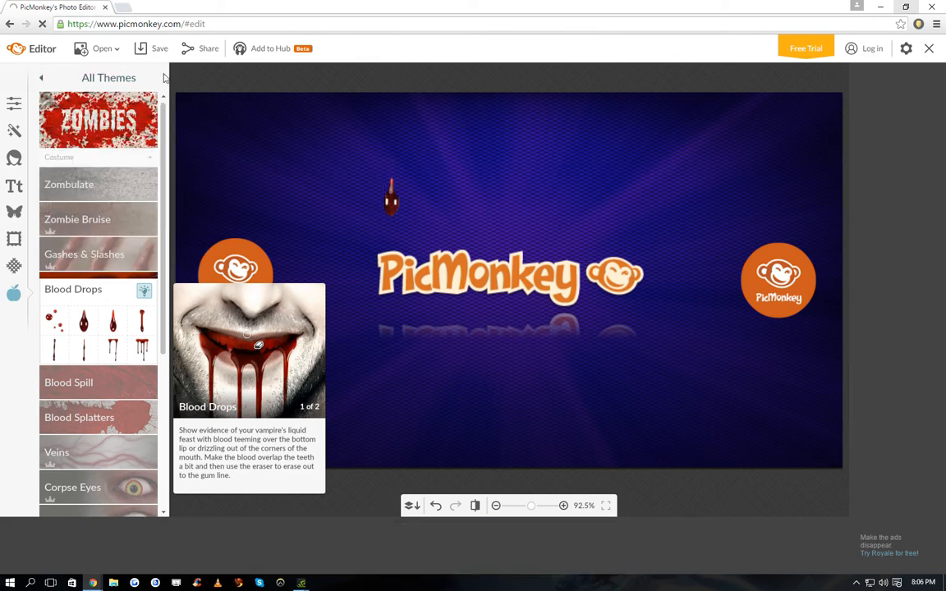
pyautogui.click(393, 201)
pyautogui.press('Delete')
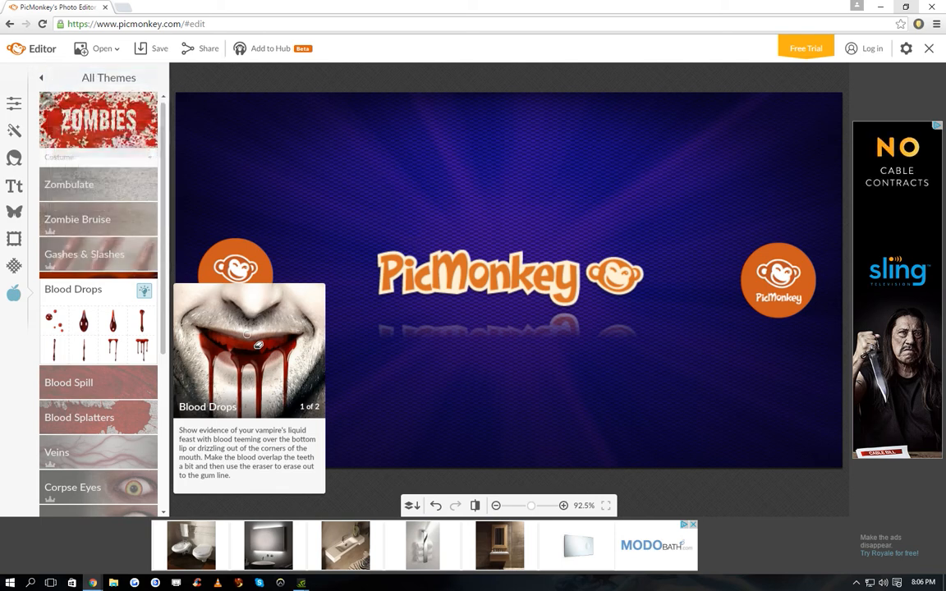
# Step: Add a text box in the Impact font and place it above the central PicMonkey wordmark
pyautogui.click(18, 189)
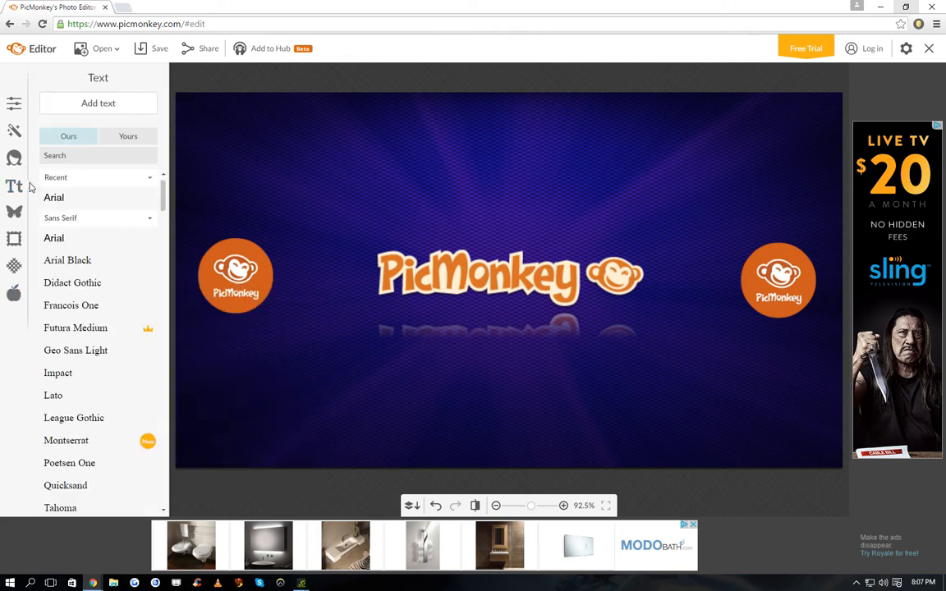
pyautogui.click(76, 379)
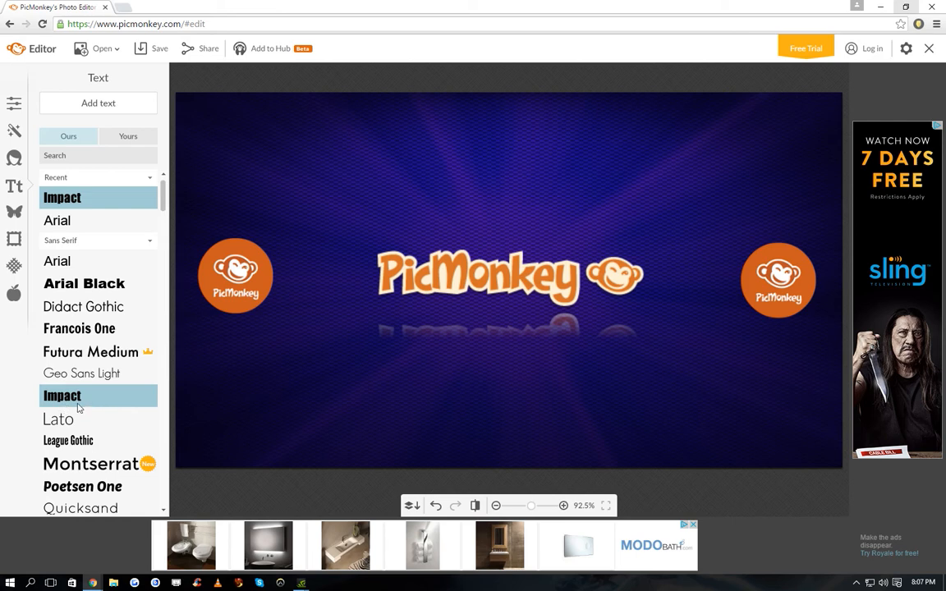
pyautogui.click(103, 100)
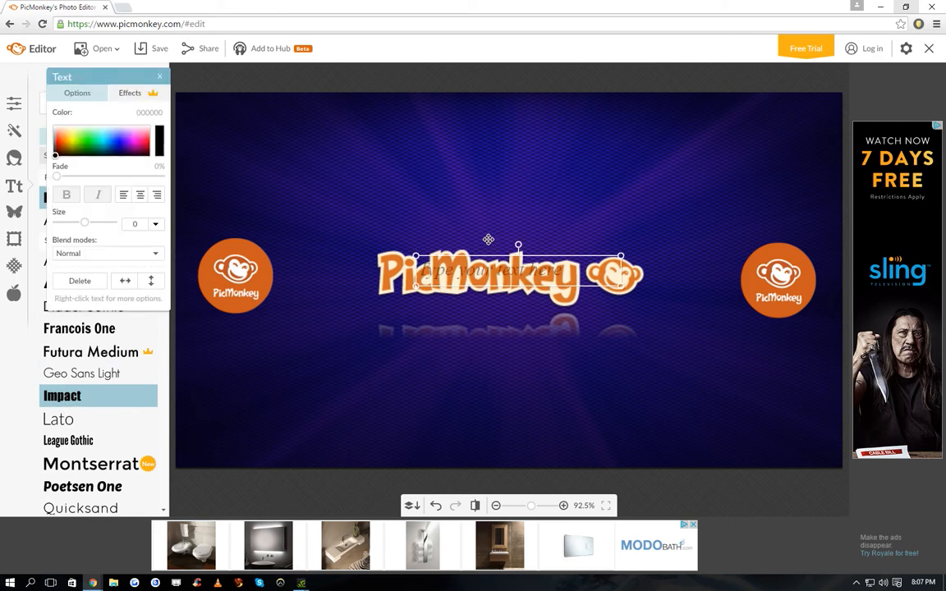
pyautogui.moveTo(497, 263); pyautogui.dragTo(474, 156)
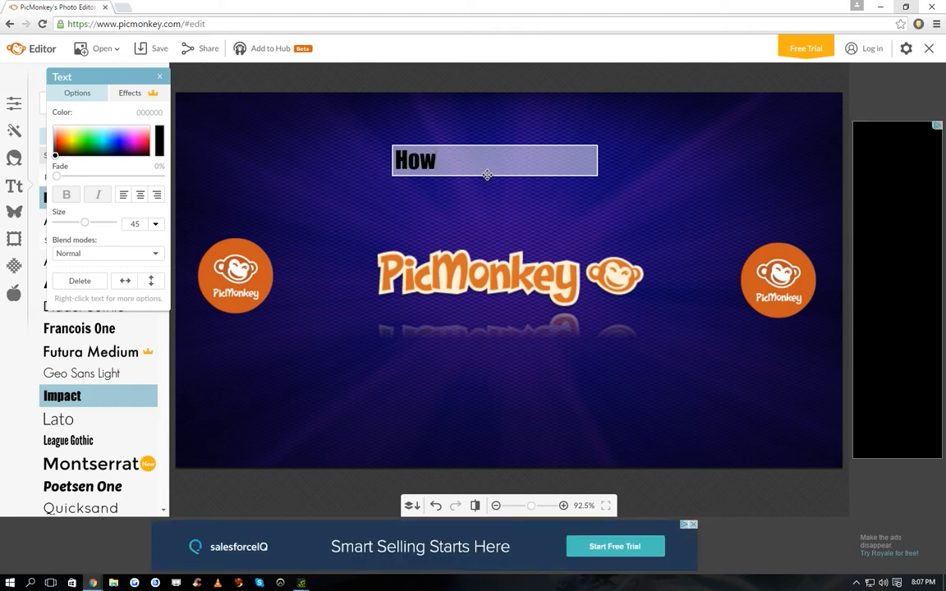
# Step: Enter "How To Make A" in the text box, correcting the mistyped letters
pyautogui.press('BackSpace')
pyautogui.press('BackSpace')
pyautogui.write('Hpow')
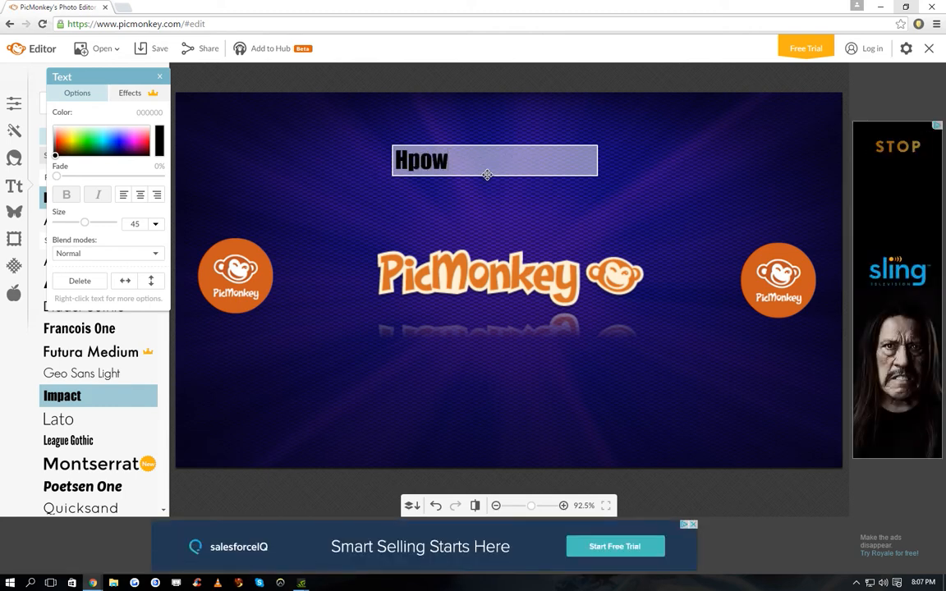
pyautogui.press('BackSpace')
pyautogui.press('BackSpace')
pyautogui.press('BackSpace')
pyautogui.write('oq')
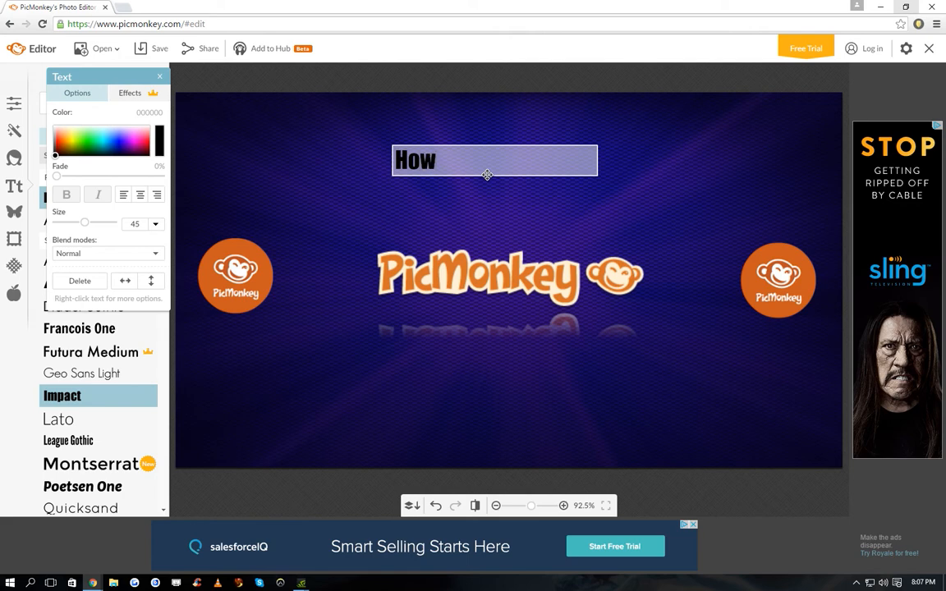
pyautogui.write(' To Make A Y')
pyautogui.press('BackSpace')
pyautogui.press('BackSpace')
# Step: Center-align all of the "How To Make A" text within its box
pyautogui.click(491, 197)
pyautogui.doubleClick(502, 174)
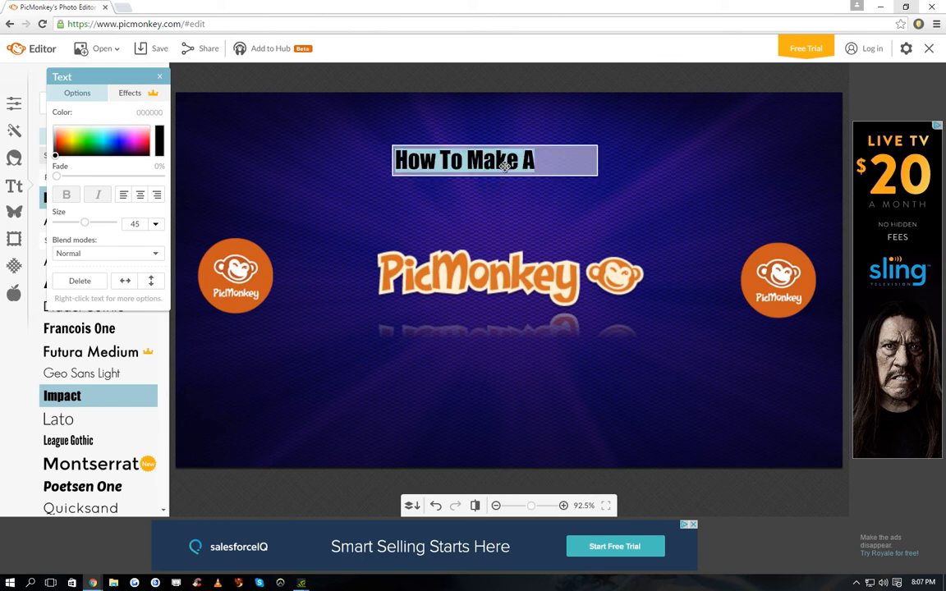
pyautogui.click(140, 196)
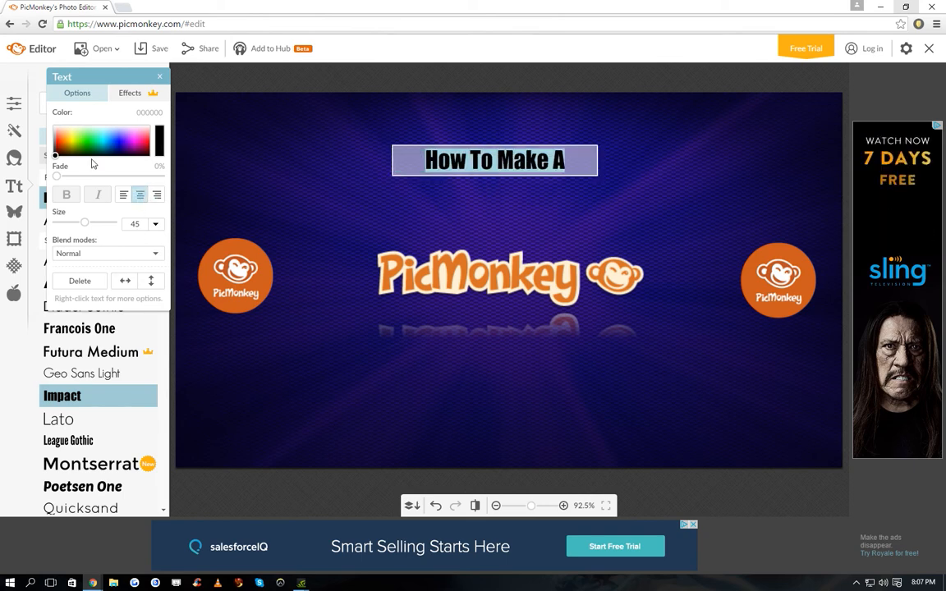
# Step: Enlarge "How To Make A" to size 112, place it along the canvas's upper edge, and color it yellow (fcff38)
pyautogui.click(435, 197)
pyautogui.moveTo(506, 161); pyautogui.dragTo(569, 149)
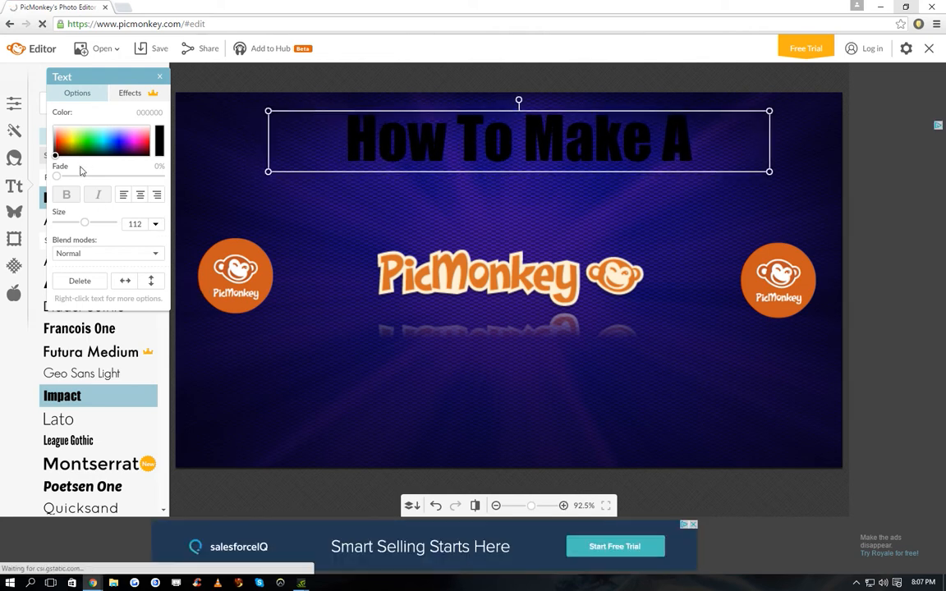
pyautogui.click(72, 142)
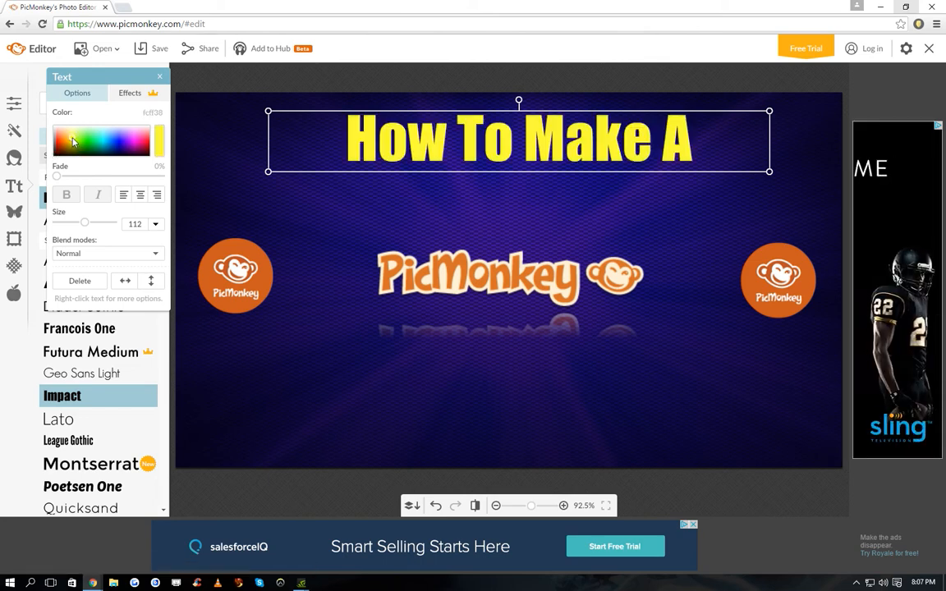
pyautogui.click(288, 175)
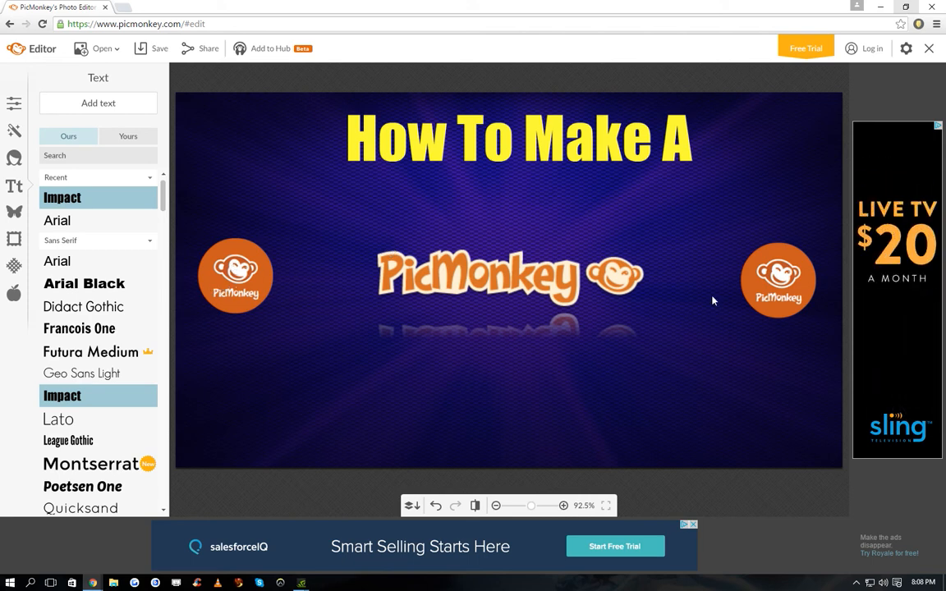
# Step: Add an Impact text box below "How To Make A" and enter "Youtube Thumbnail!" in it
pyautogui.click(92, 101)
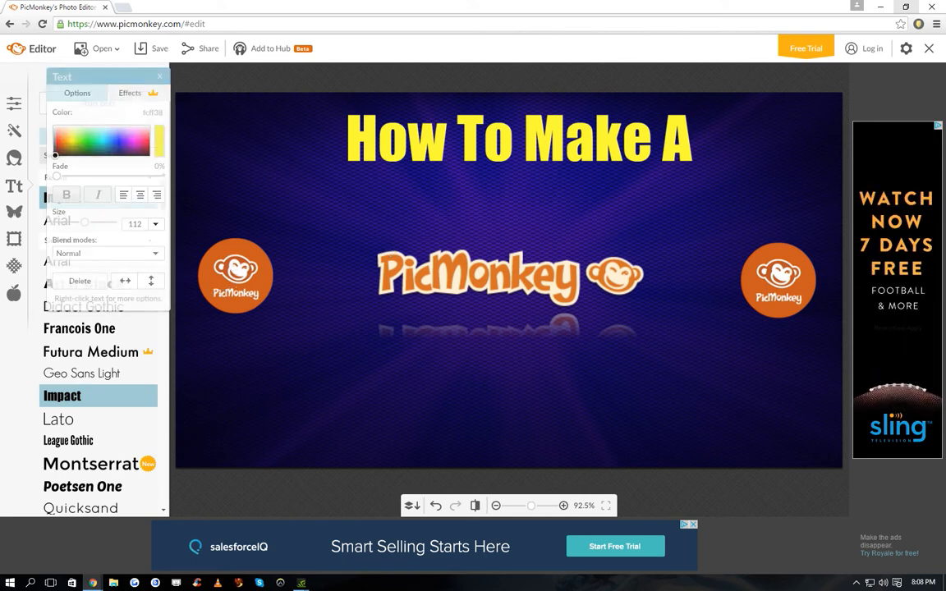
pyautogui.moveTo(466, 257); pyautogui.dragTo(378, 191)
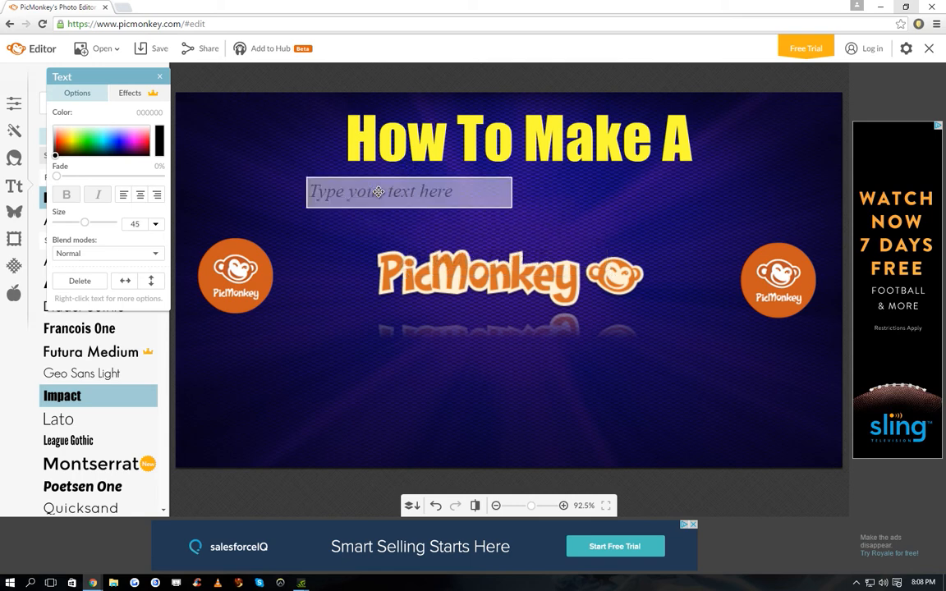
pyautogui.write('Th')
pyautogui.press('BackSpace')
pyautogui.press('BackSpace')
pyautogui.write('Youtube Thumbnail!')
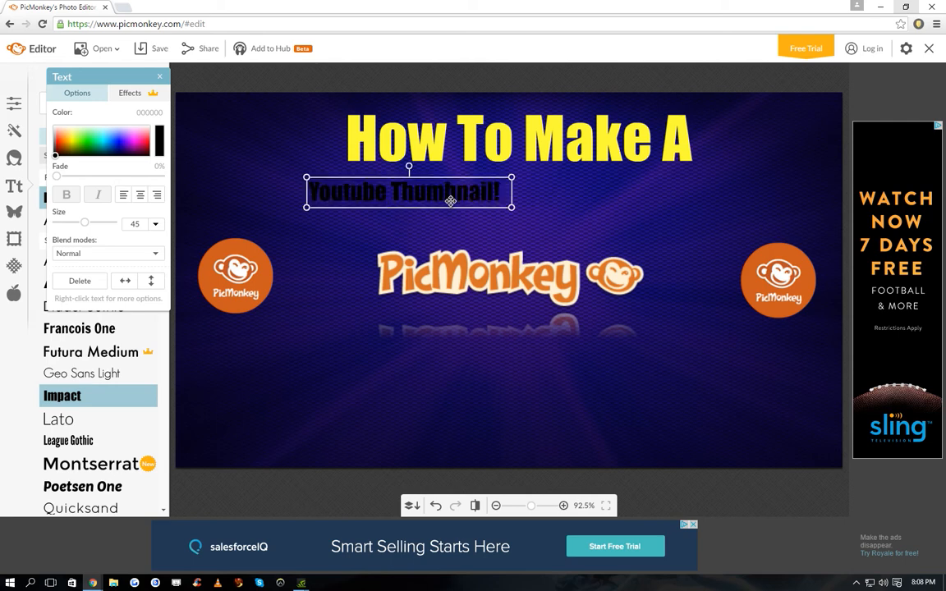
# Step: Center "Youtube Thumbnail!" under the first title line, enlarge it to size 128, and color it light yellow (fdff66)
pyautogui.moveTo(450, 197); pyautogui.dragTo(555, 196)
pyautogui.click(533, 221)
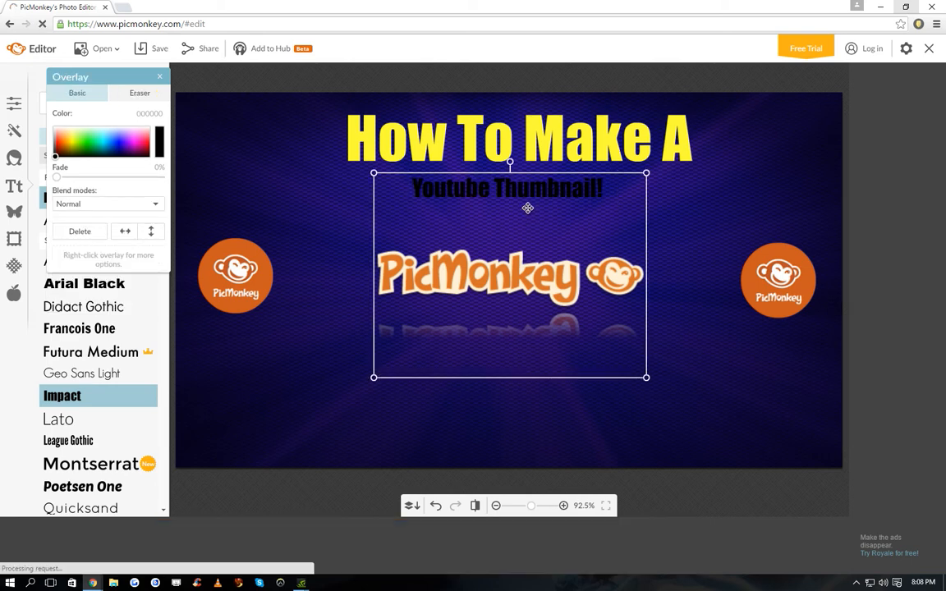
pyautogui.click(447, 190)
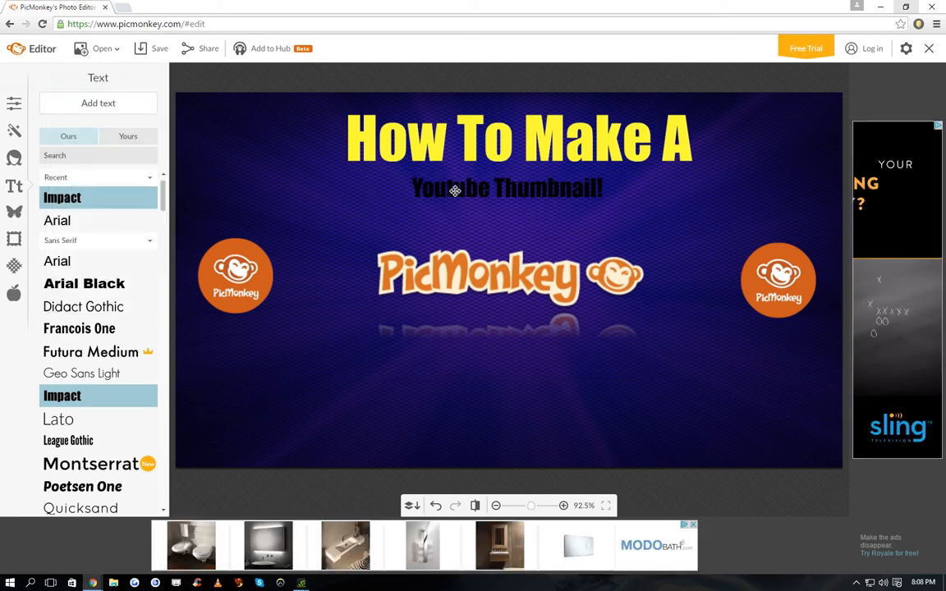
pyautogui.moveTo(500, 207)
pyautogui.mouseDown()
pyautogui.moveTo(504, 244)
pyautogui.moveTo(500, 216)
pyautogui.mouseUp()
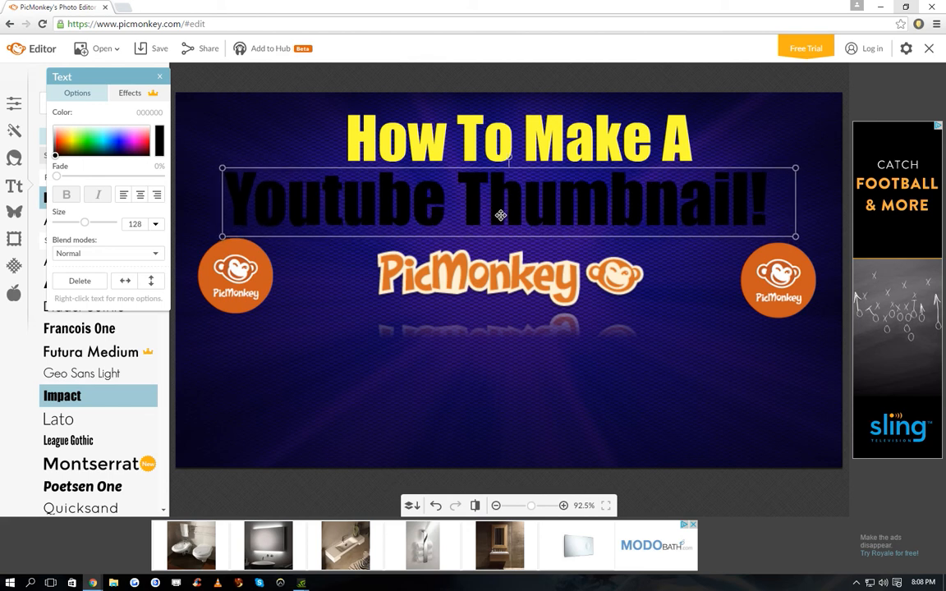
pyautogui.click(73, 140)
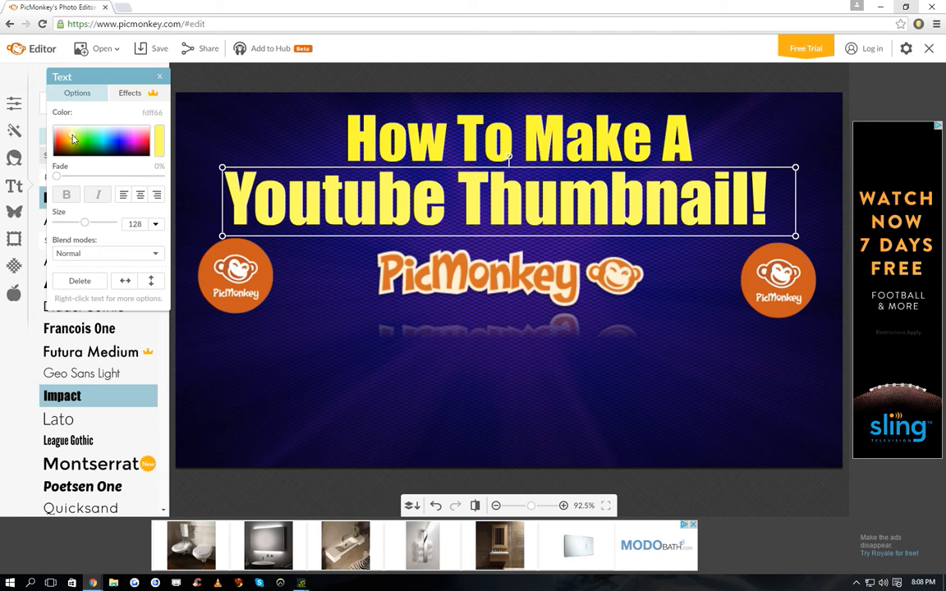
# Step: Move the two round logos and the central PicMonkey wordmark slightly lower, and shift "Youtube Thumbnail!" down a little
pyautogui.click(392, 337)
pyautogui.moveTo(204, 259); pyautogui.dragTo(206, 283)
pyautogui.moveTo(451, 289); pyautogui.dragTo(494, 309)
pyautogui.moveTo(764, 287); pyautogui.dragTo(765, 306)
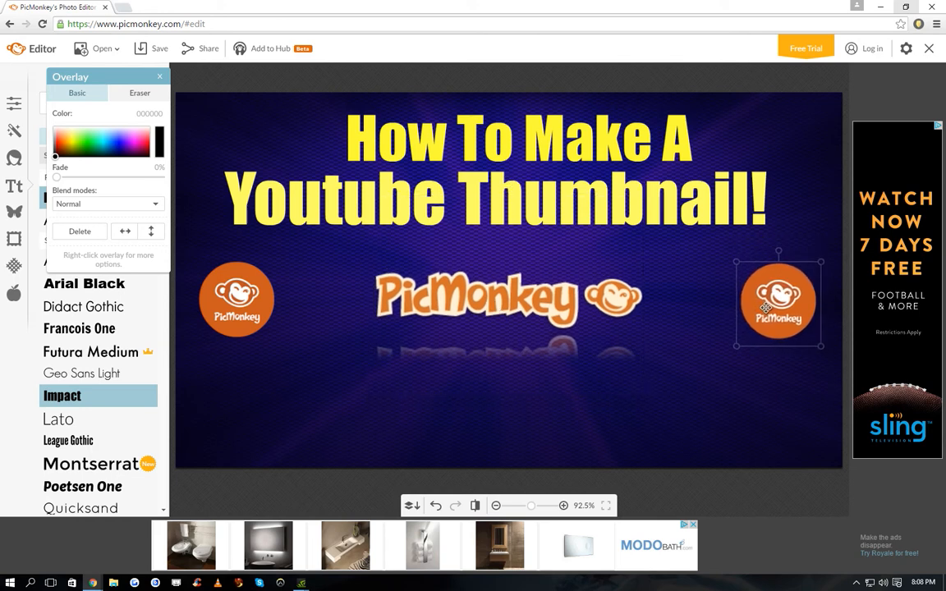
pyautogui.click(574, 208)
pyautogui.moveTo(553, 179); pyautogui.dragTo(555, 186)
# Step: Duplicate the "How To Make A" text and color the copy orange (ff6c25)
pyautogui.click(539, 152)
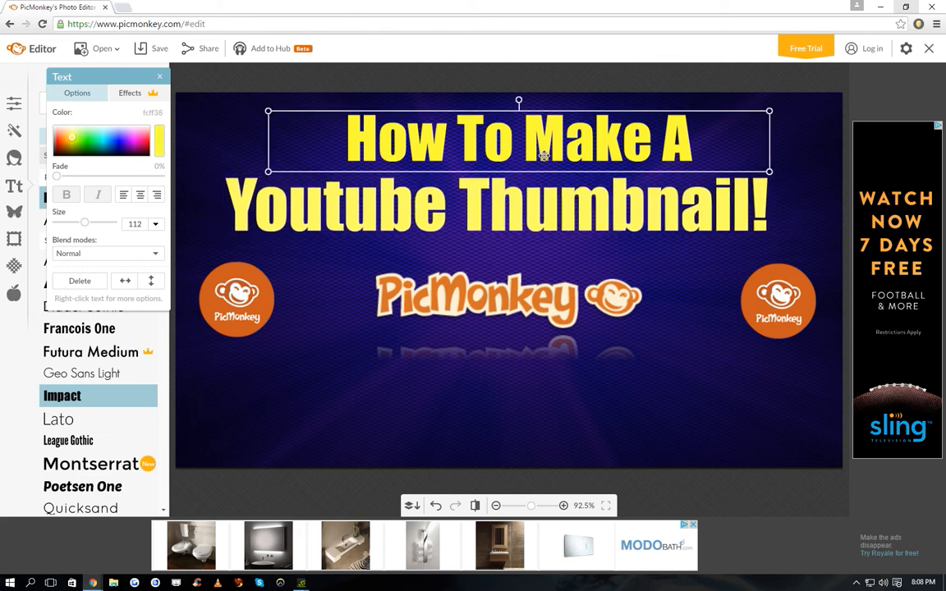
pyautogui.rightClick(568, 143)
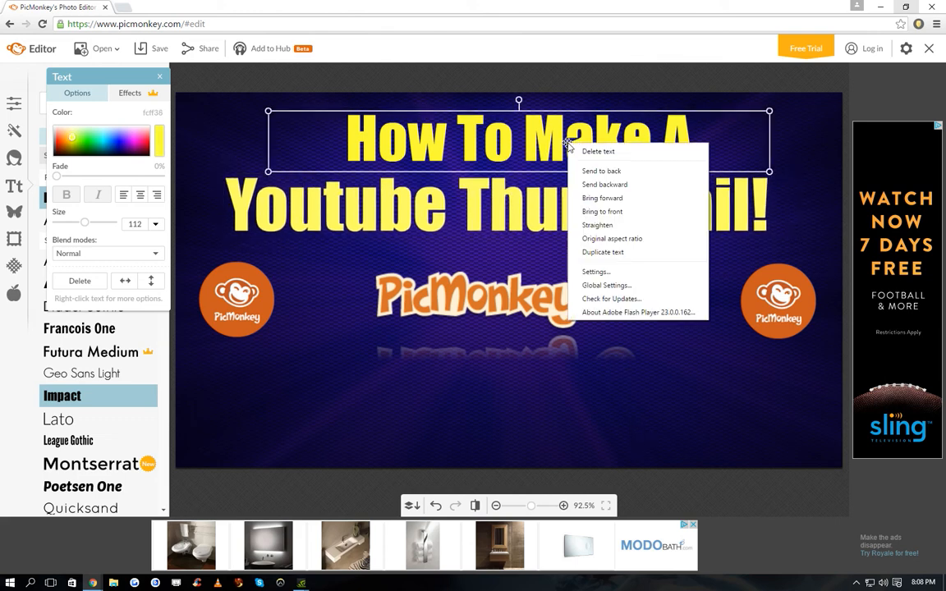
pyautogui.click(612, 252)
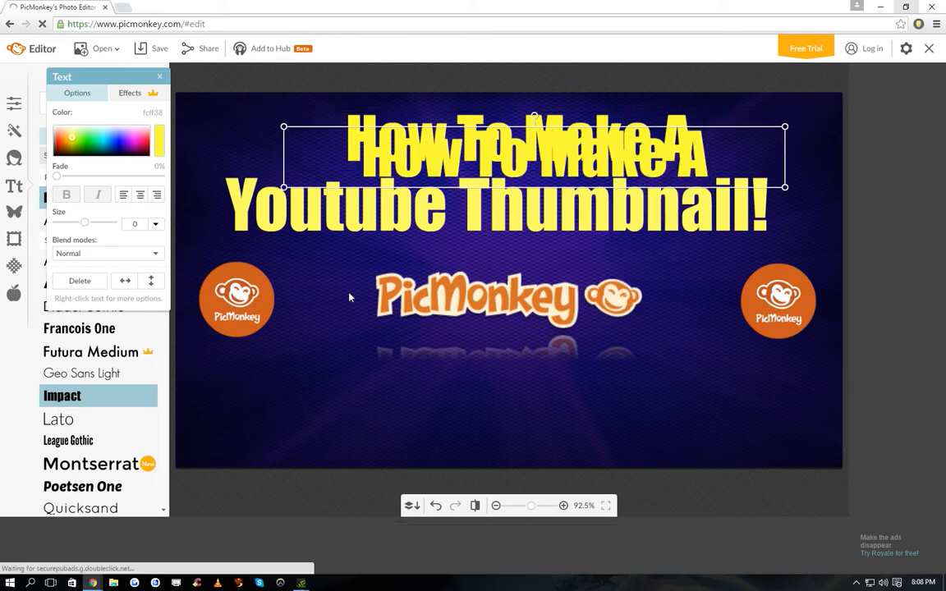
pyautogui.click(64, 146)
pyautogui.click(66, 142)
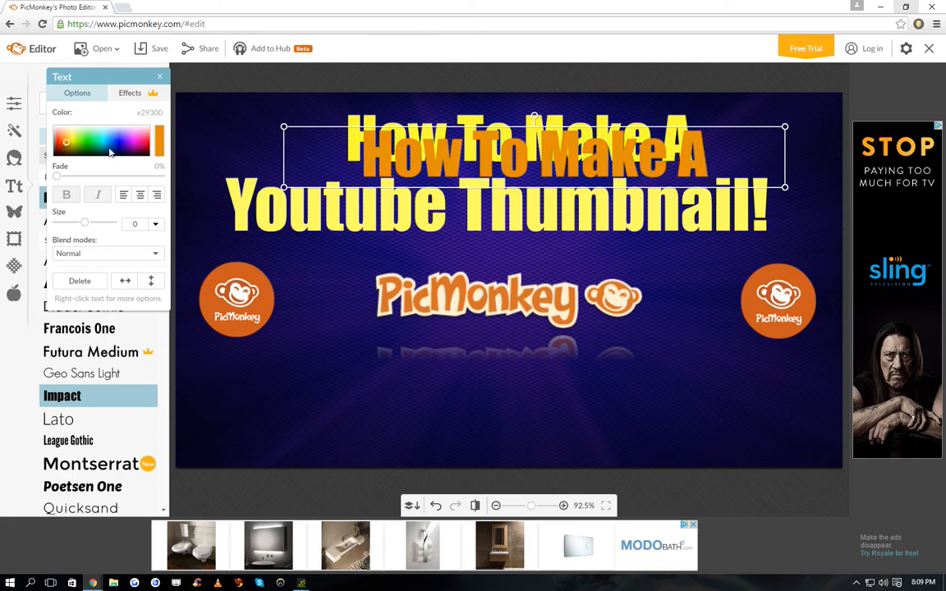
pyautogui.moveTo(508, 160)
pyautogui.mouseDown()
pyautogui.moveTo(534, 205)
pyautogui.moveTo(368, 281)
pyautogui.moveTo(373, 290)
pyautogui.mouseUp()
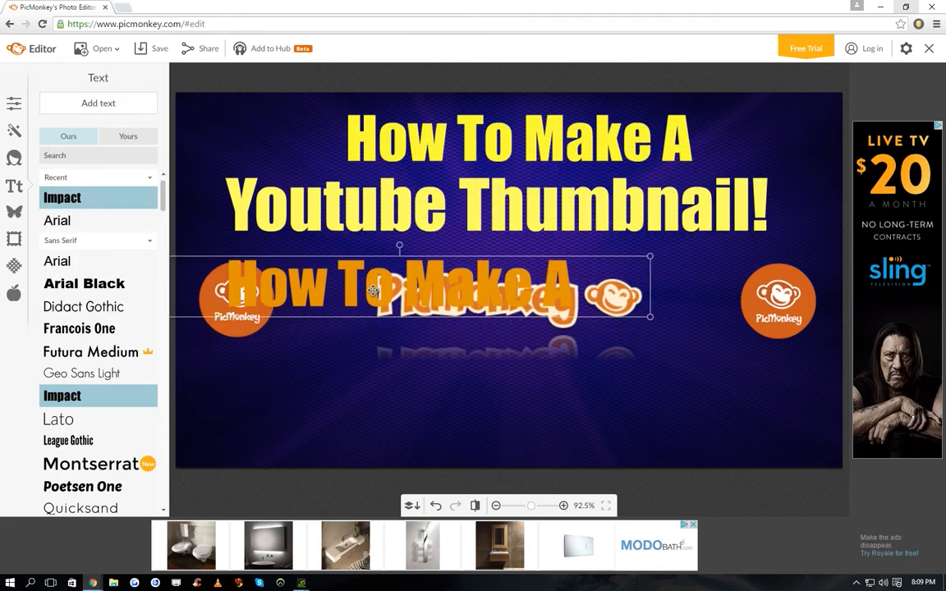
pyautogui.moveTo(31, 145); pyautogui.dragTo(30, 142)
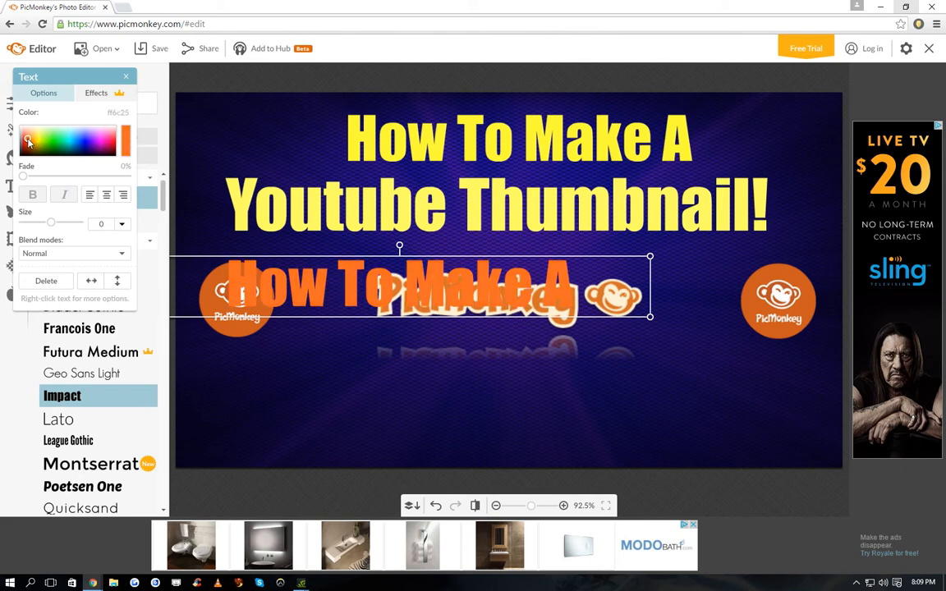
# Step: Send the orange "How To Make A" copy to the back and offset it slightly behind the yellow original as a shadow
pyautogui.moveTo(429, 279); pyautogui.dragTo(555, 150)
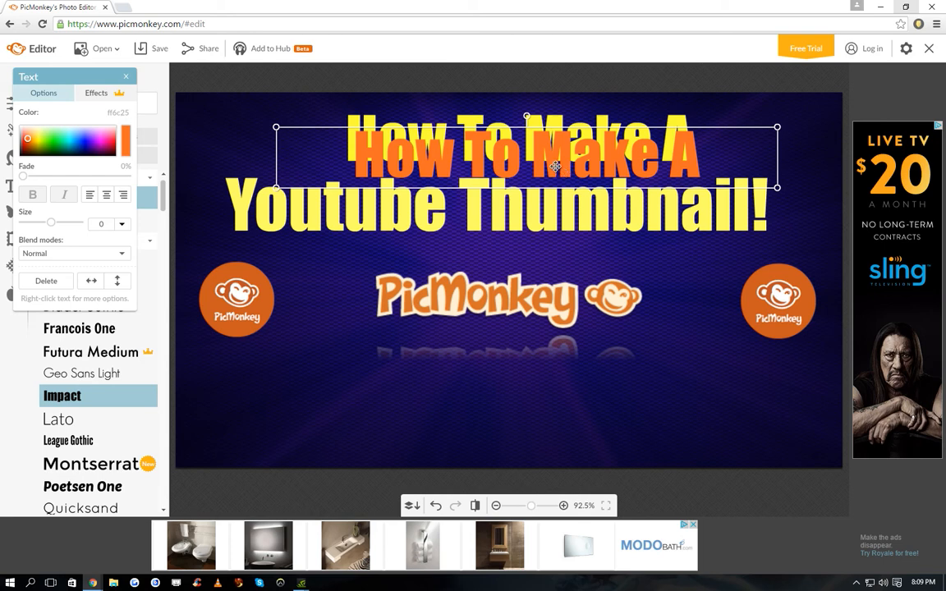
pyautogui.rightClick(555, 167)
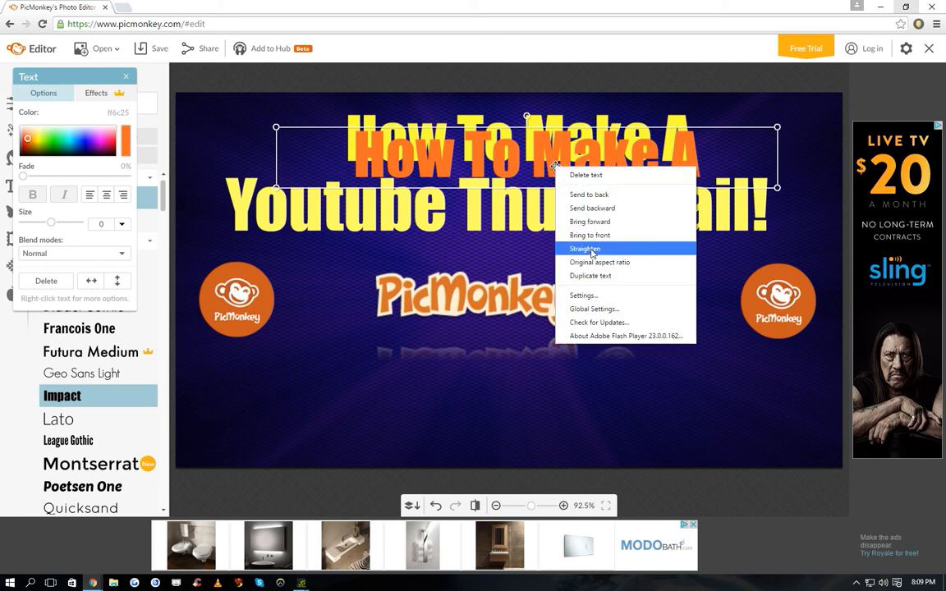
pyautogui.click(590, 195)
pyautogui.moveTo(522, 172); pyautogui.dragTo(518, 158)
# Step: Duplicate the "Youtube Thumbnail!" text, move the copy below the original, and color it dark orange (d06100)
pyautogui.click(534, 237)
pyautogui.rightClick(556, 221)
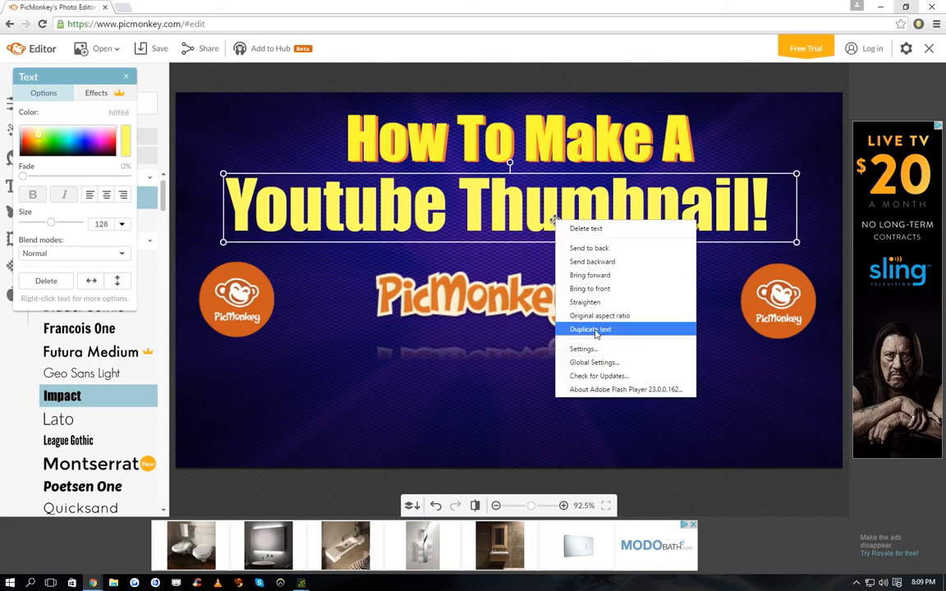
pyautogui.click(586, 325)
pyautogui.moveTo(430, 223); pyautogui.dragTo(385, 289)
pyautogui.moveTo(36, 138)
pyautogui.mouseDown()
pyautogui.moveTo(33, 125)
pyautogui.moveTo(29, 145)
pyautogui.mouseUp()
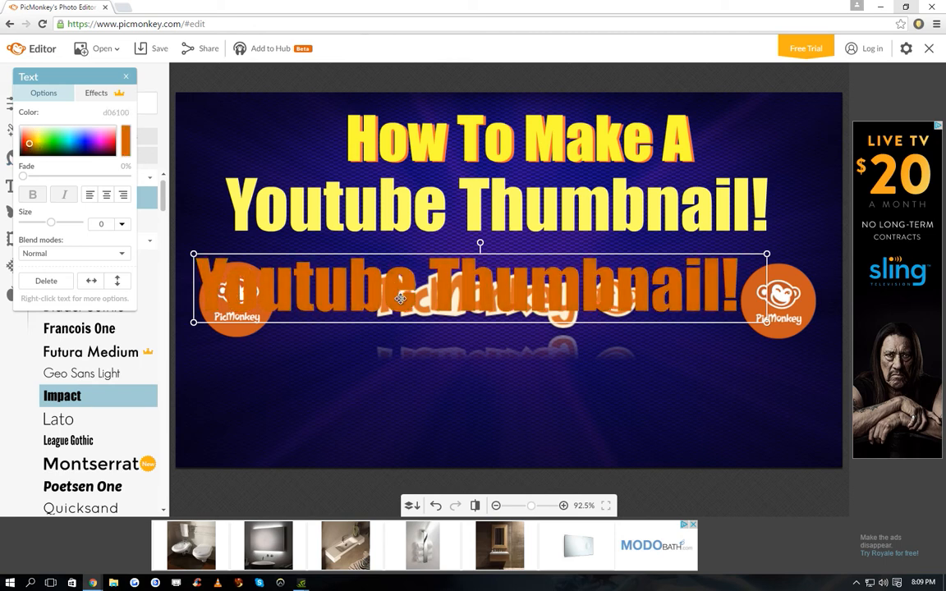
# Step: Send the dark orange "Youtube Thumbnail!" copy behind the logos and yellow text, and move it up toward the original line
pyautogui.rightClick(472, 295)
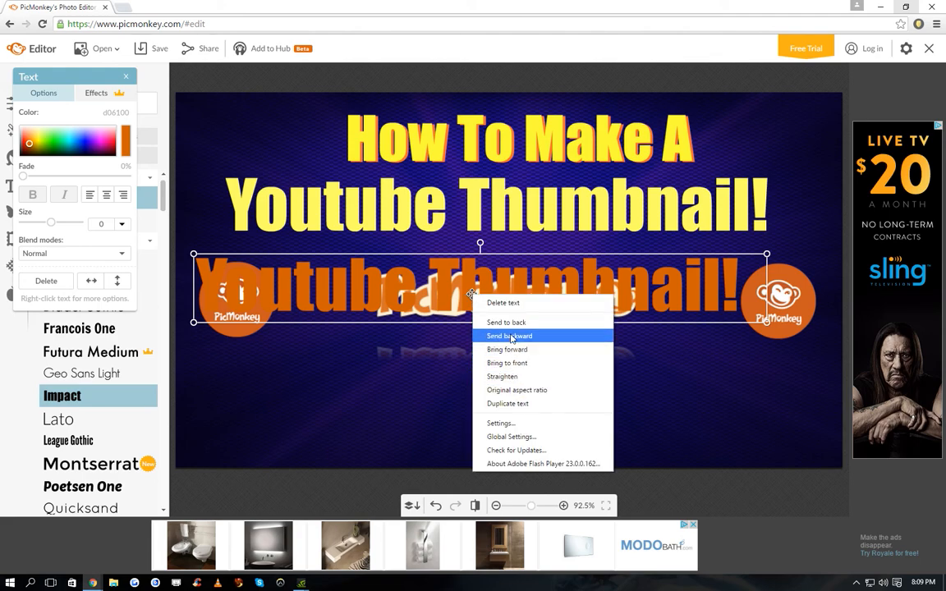
pyautogui.click(485, 334)
pyautogui.moveTo(339, 289); pyautogui.dragTo(383, 322)
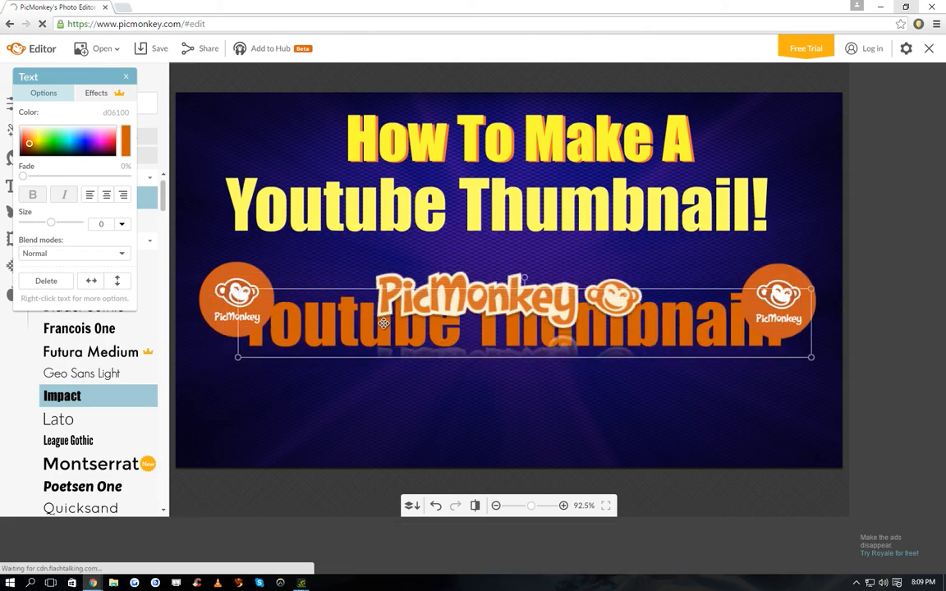
pyautogui.moveTo(384, 322); pyautogui.dragTo(375, 206)
pyautogui.moveTo(444, 237); pyautogui.dragTo(475, 259)
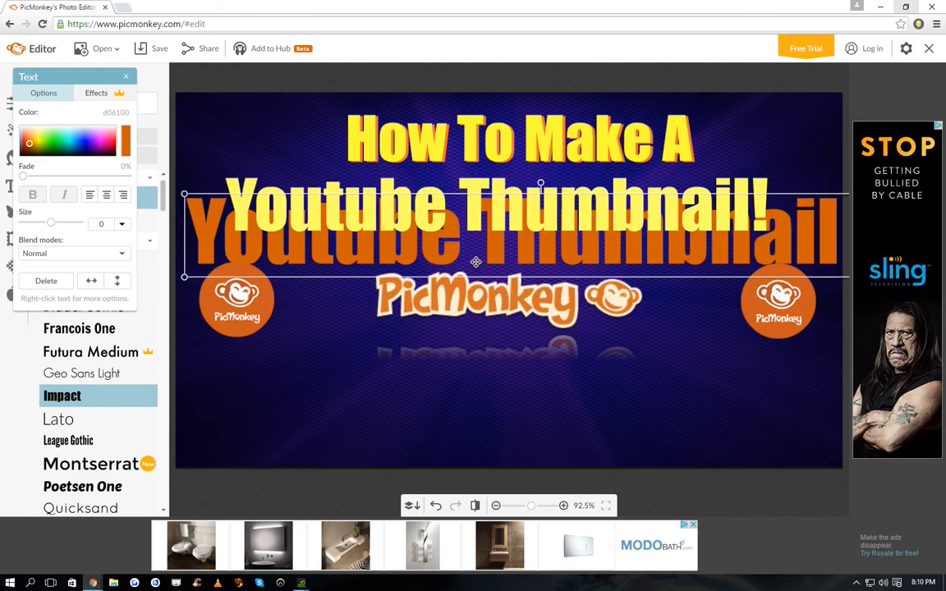
# Step: Set the dark orange "Youtube Thumbnail!" copy's text size to 128 to match the yellow original
pyautogui.click(273, 159)
pyautogui.click(256, 184)
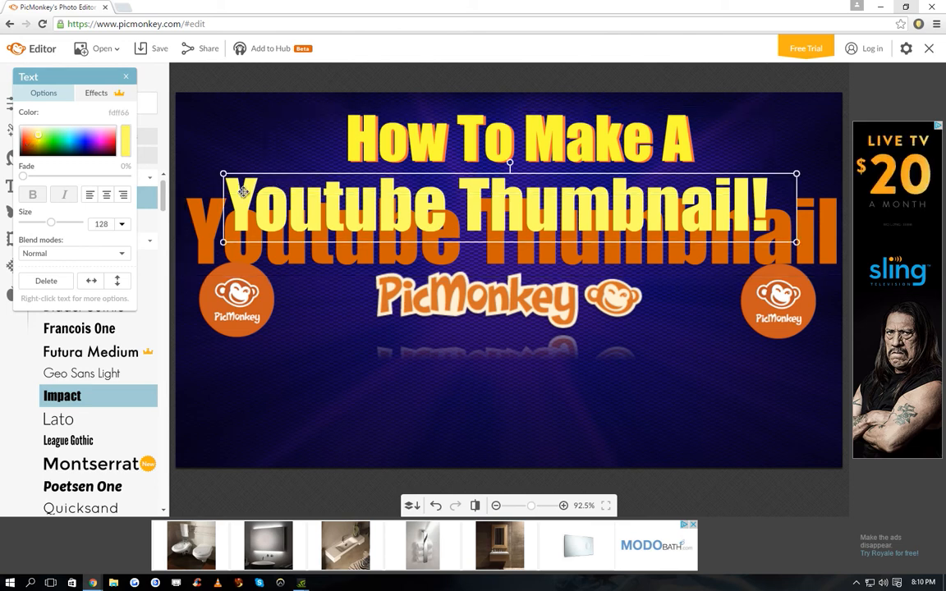
pyautogui.click(320, 254)
pyautogui.click(92, 223)
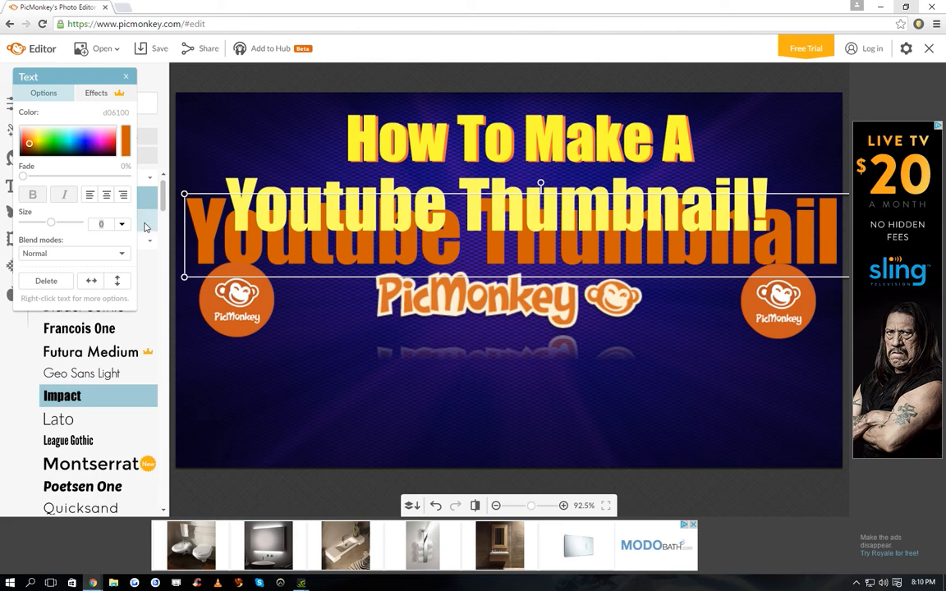
pyautogui.write('128')
pyautogui.press('Return')
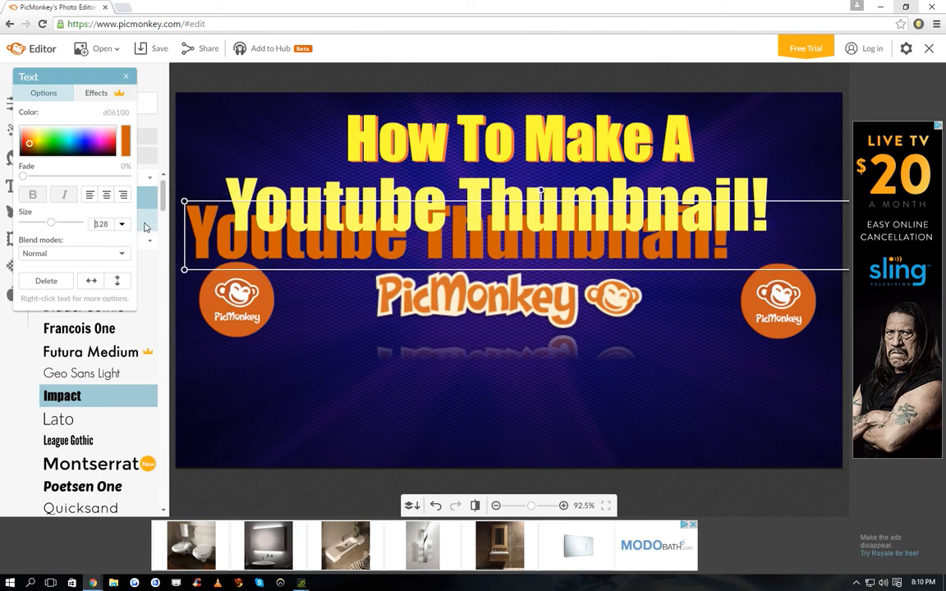
# Step: Place the dark orange copy slightly offset behind the yellow "Youtube Thumbnail!" as a shadow, and deselect it
pyautogui.moveTo(371, 224); pyautogui.dragTo(418, 220)
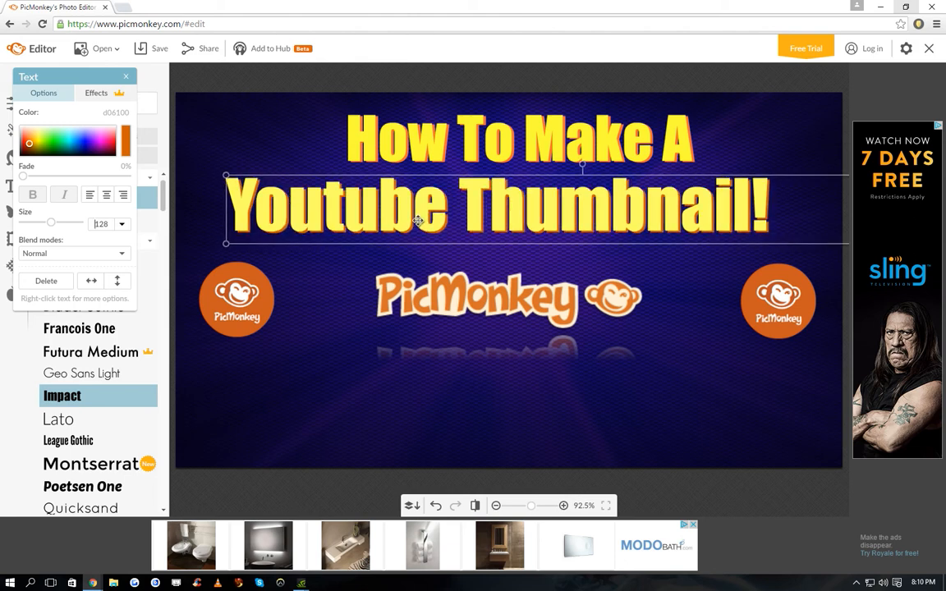
pyautogui.click(416, 300)
pyautogui.click(343, 427)
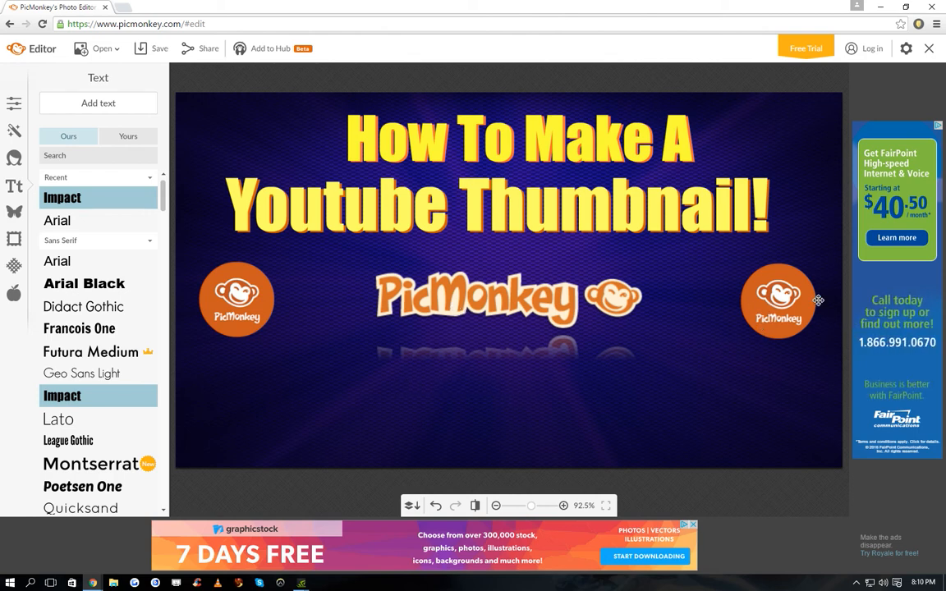
# Step: Open the Touch Up tools
pyautogui.click(14, 158)
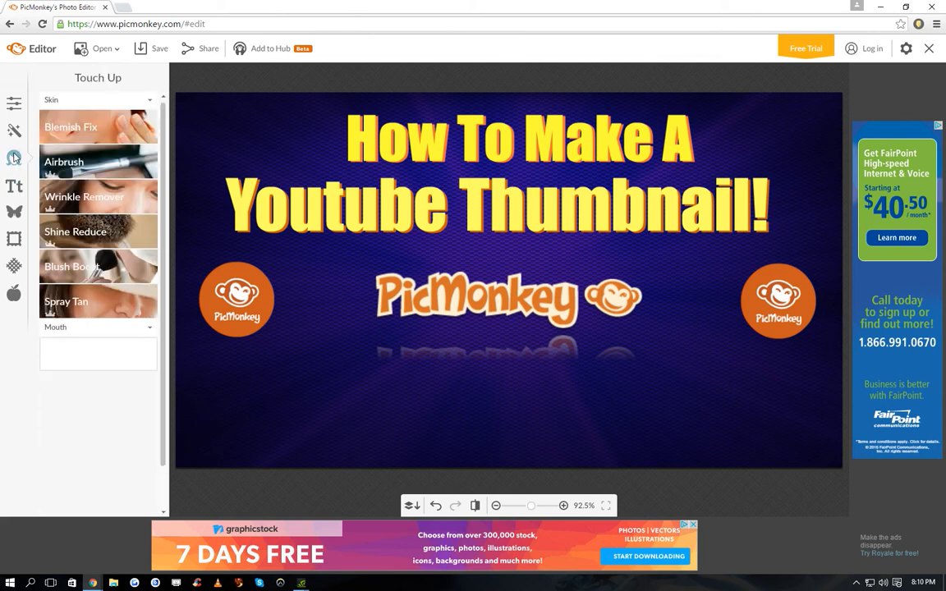